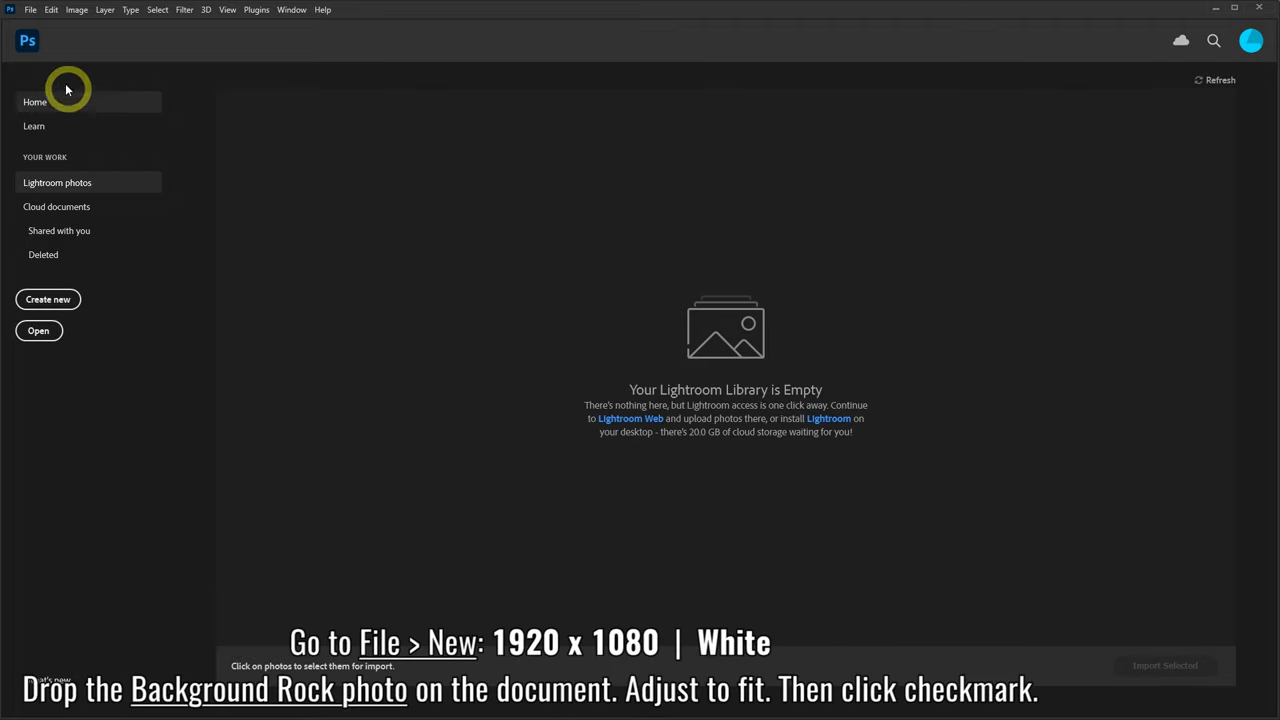
Create a new 1920 x 1080 px document with White background contents.
{"action": "left_click", "coordinate": [30, 10]}
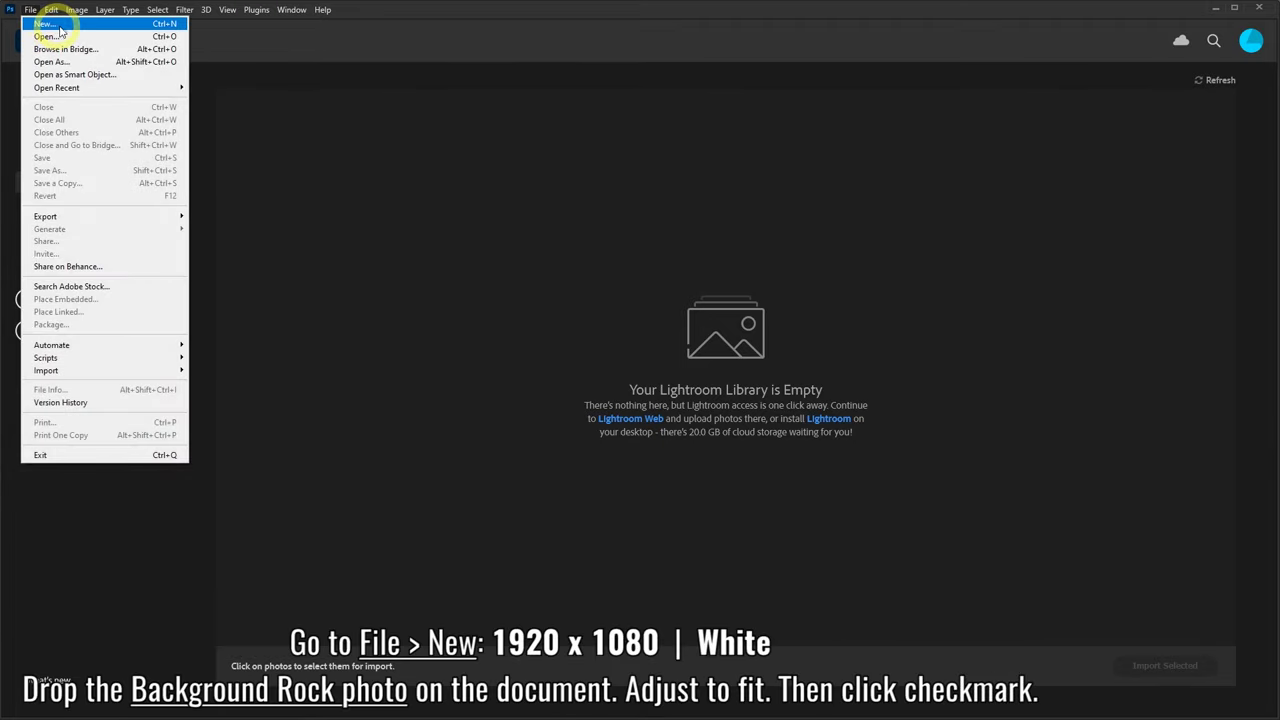
{"action": "left_click", "coordinate": [58, 27]}
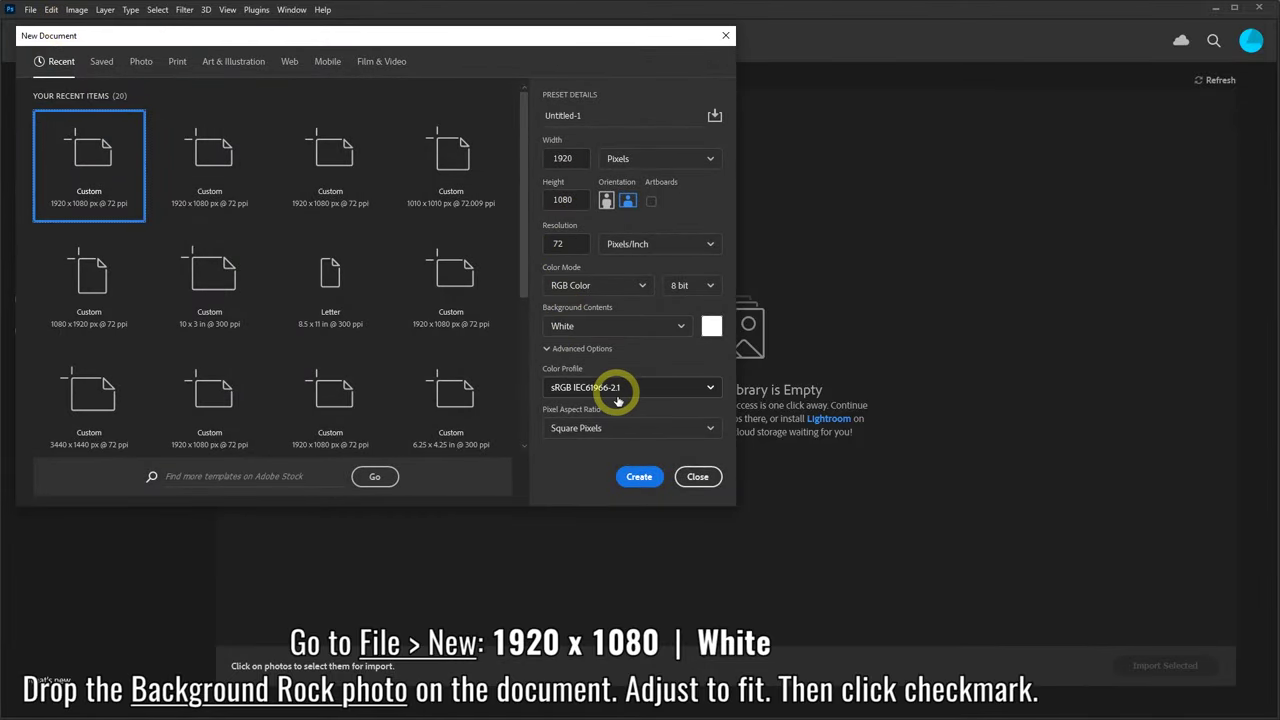
{"action": "left_click", "coordinate": [638, 477]}
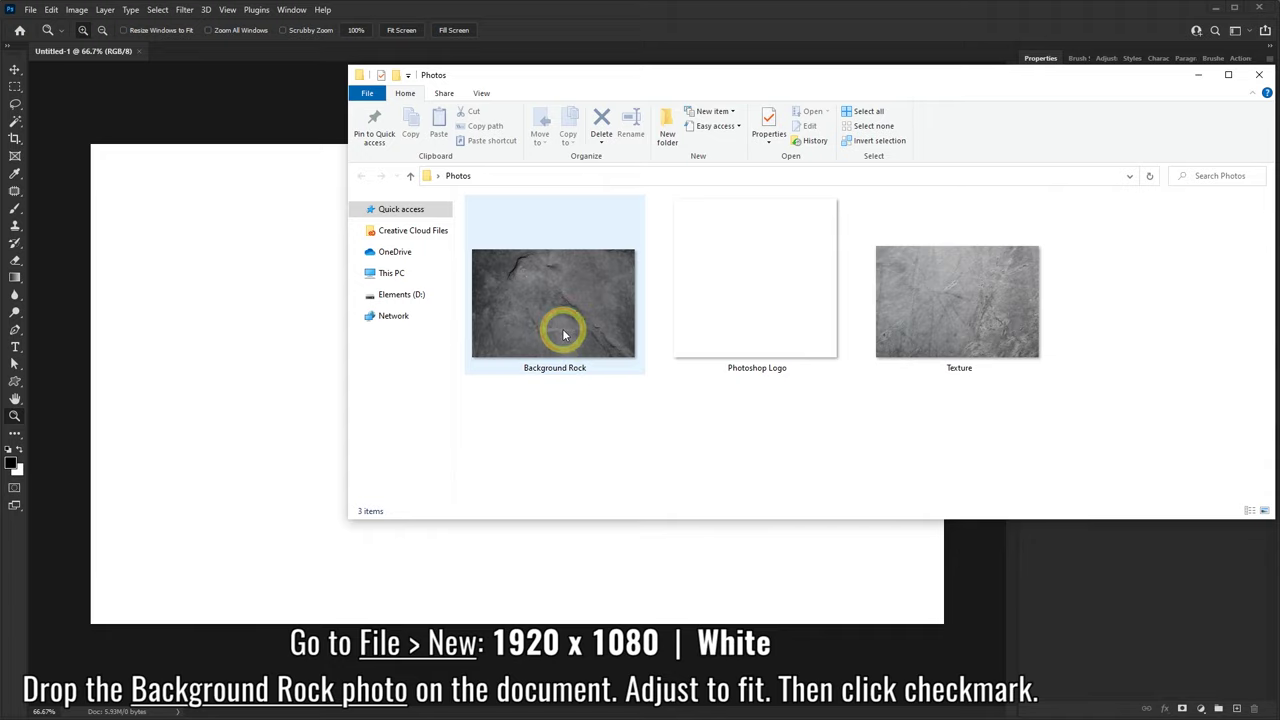
Place the Background Rock photo and stretch it to cover the whole canvas.
{"action": "mouse_move", "coordinate": [566, 330]}
{"action": "left_mouse_down"}
{"action": "mouse_move", "coordinate": [462, 396]}
{"action": "mouse_move", "coordinate": [266, 476]}
{"action": "left_mouse_up"}
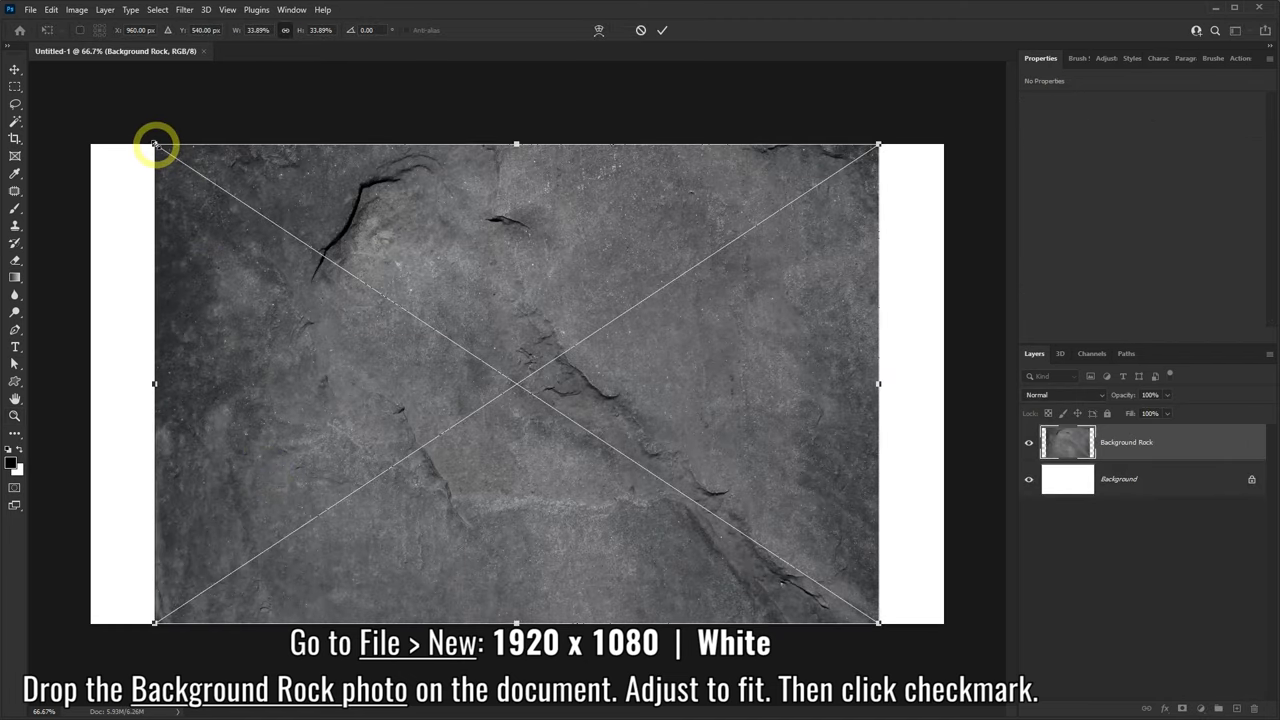
{"action": "left_click_drag", "start_coordinate": [154, 145], "coordinate": [63, 140]}
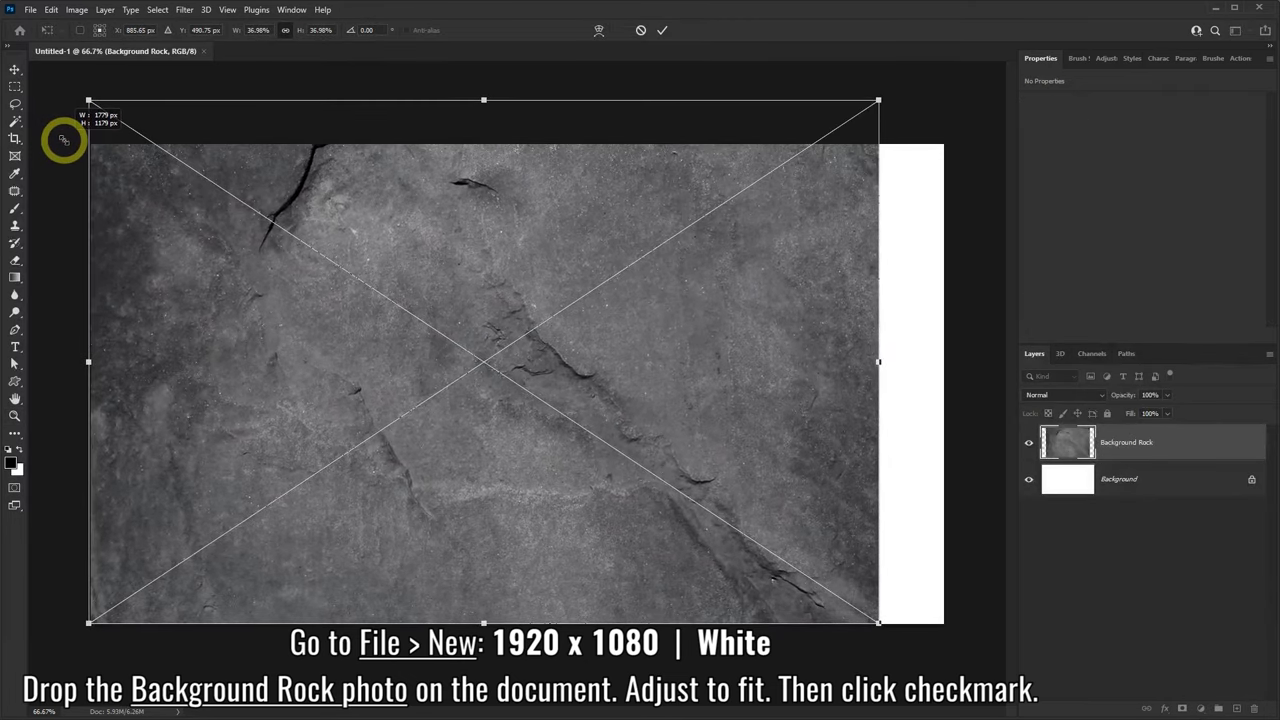
{"action": "left_click_drag", "start_coordinate": [880, 98], "coordinate": [967, 80]}
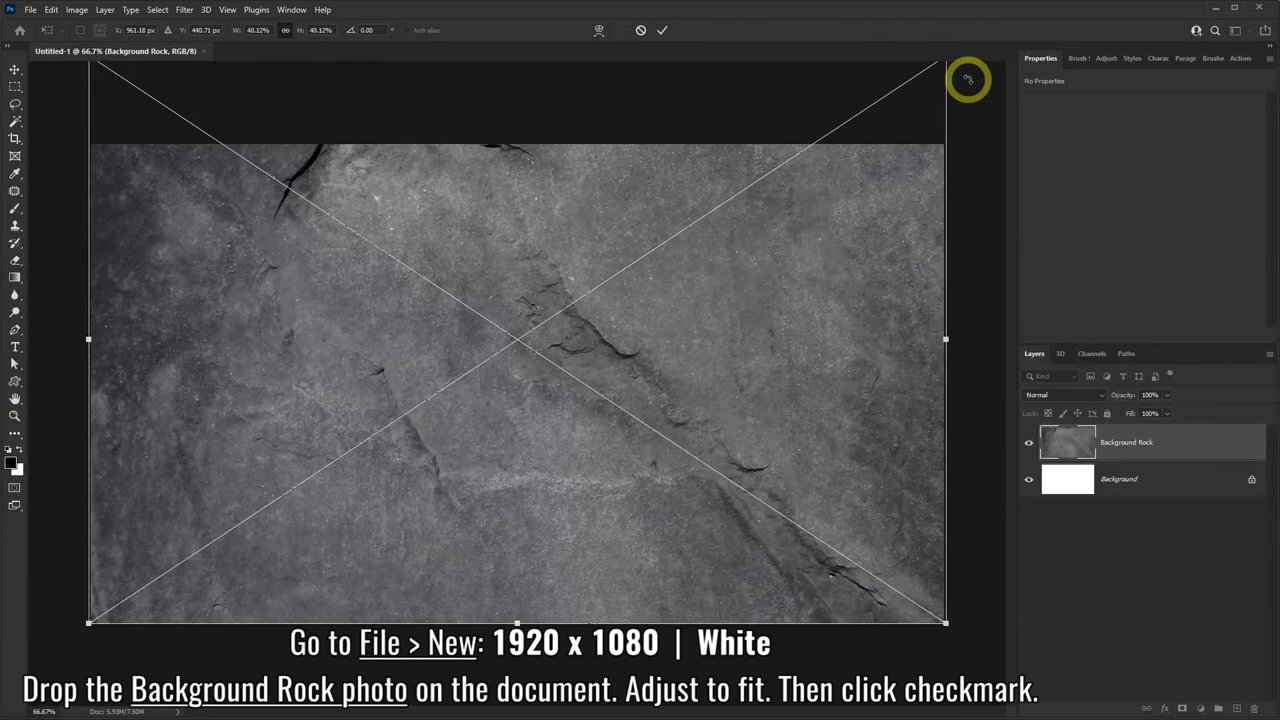
{"action": "left_click", "coordinate": [663, 29]}
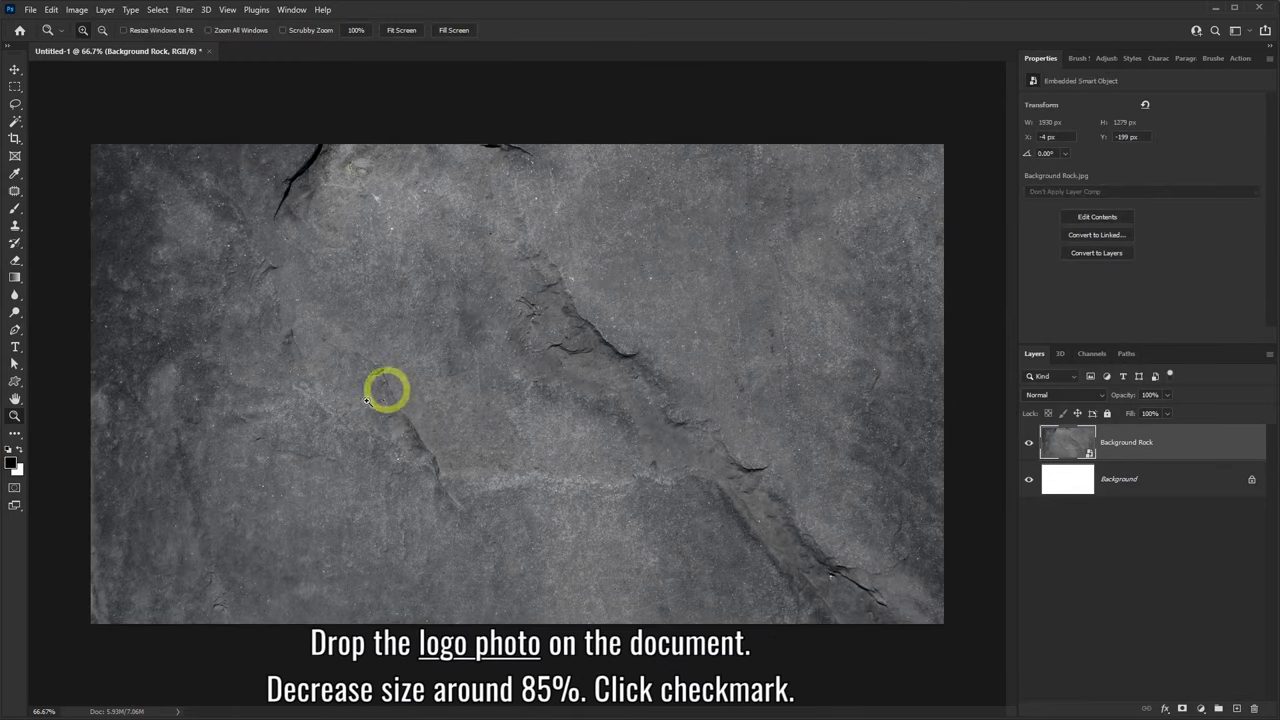
Place the Photoshop Logo image, scaled to about 84.7% and centred on the canvas.
{"action": "key", "text": "alt+Tab"}
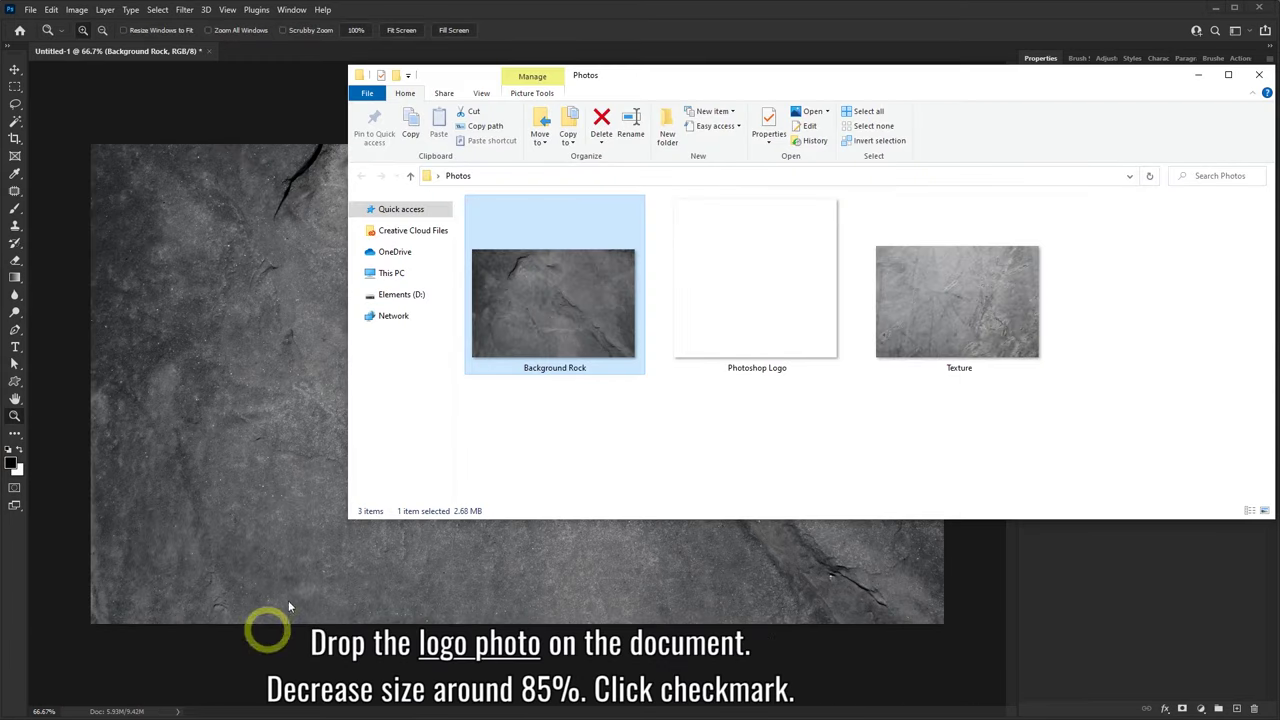
{"action": "left_click", "coordinate": [686, 347]}
{"action": "left_click_drag", "start_coordinate": [772, 265], "coordinate": [293, 418]}
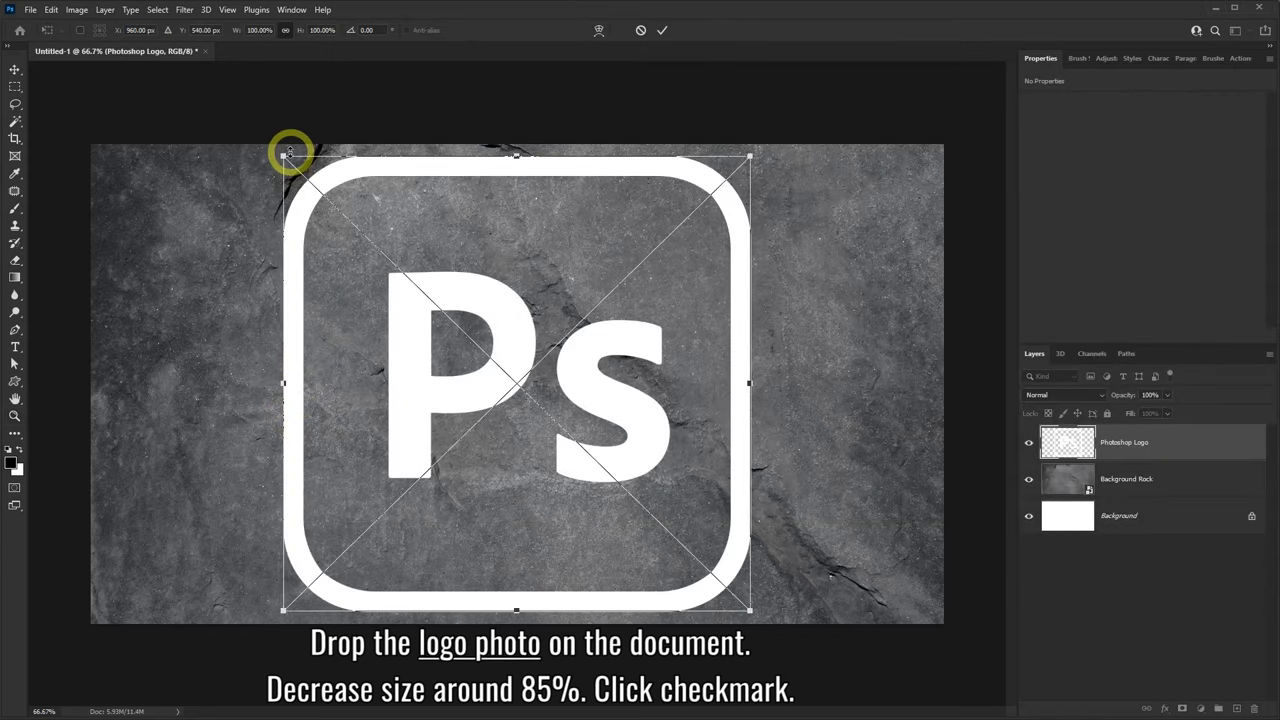
{"action": "left_click_drag", "start_coordinate": [283, 154], "coordinate": [349, 223]}
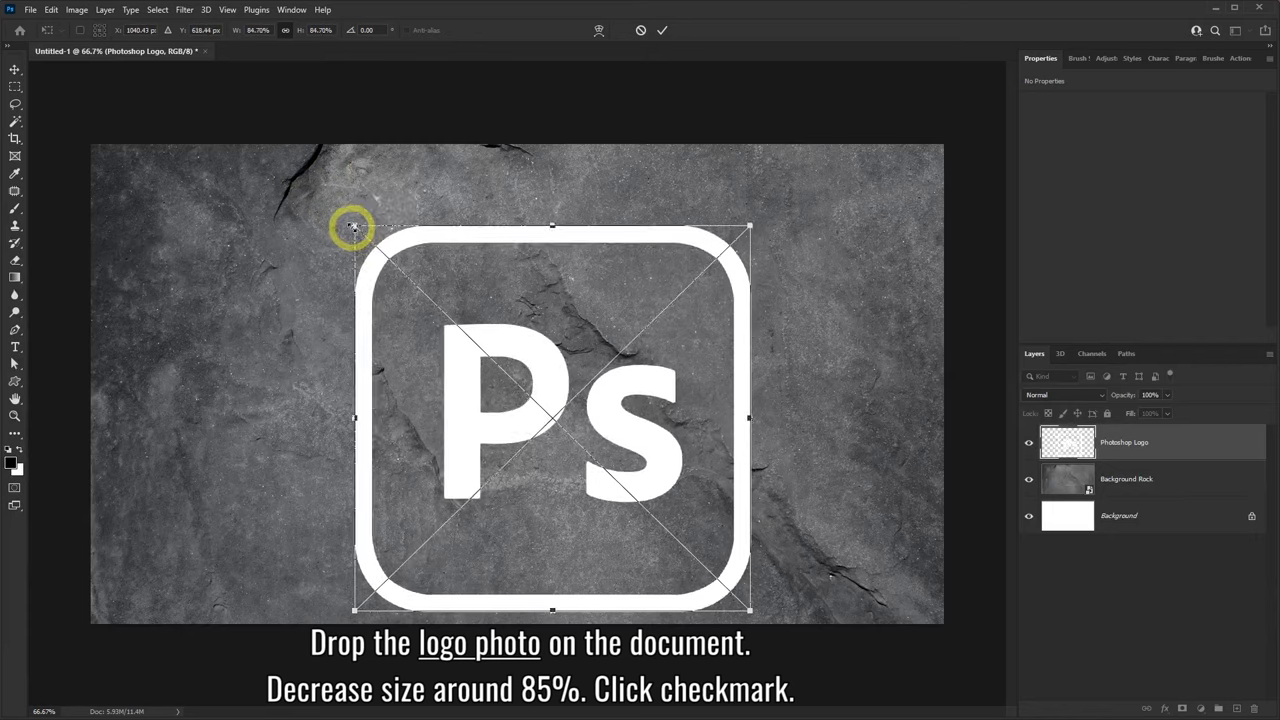
{"action": "left_click_drag", "start_coordinate": [526, 343], "coordinate": [495, 305]}
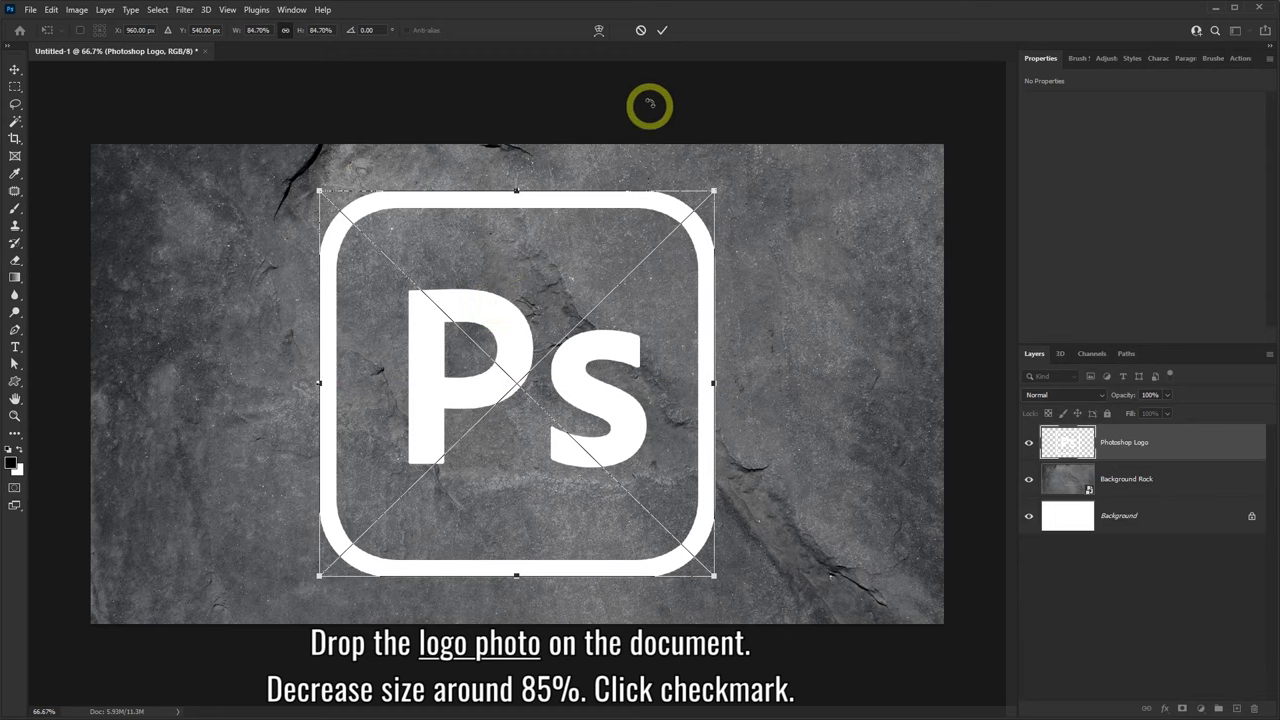
{"action": "left_click", "coordinate": [661, 33]}
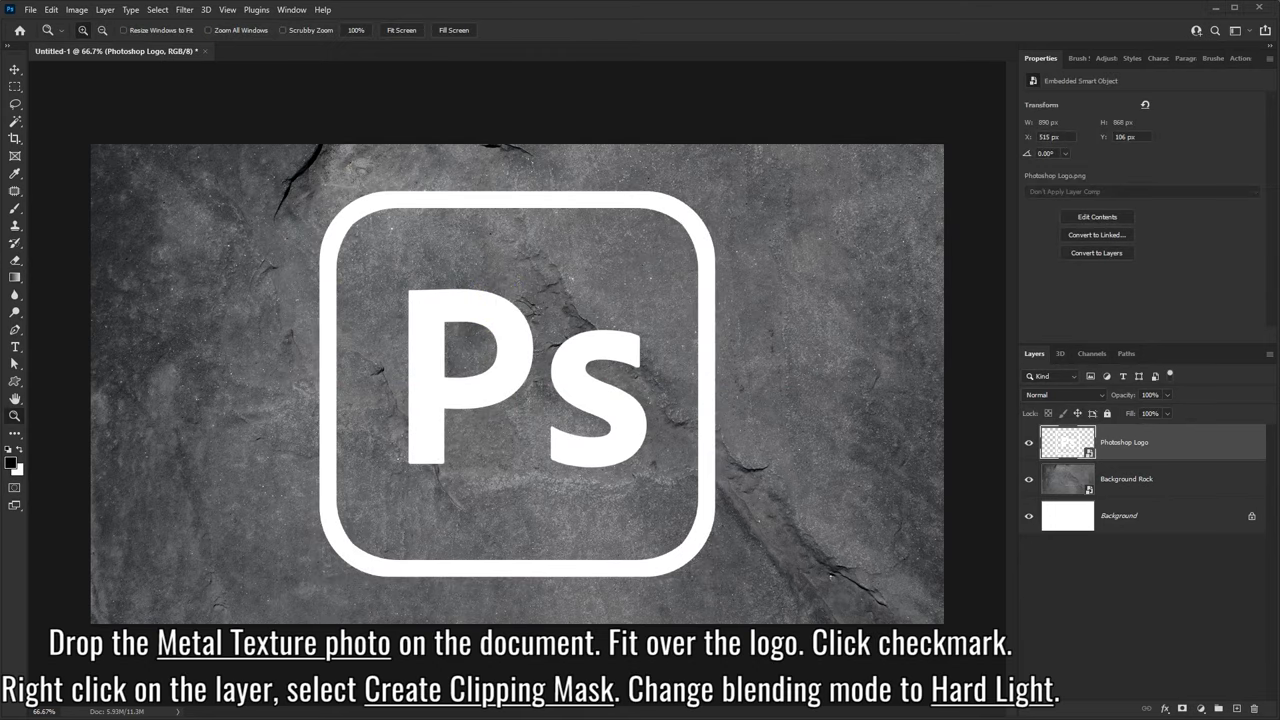
Place the Texture photo over the logo on the canvas.
{"action": "key", "text": "alt+Tab"}
{"action": "left_click", "coordinate": [937, 300]}
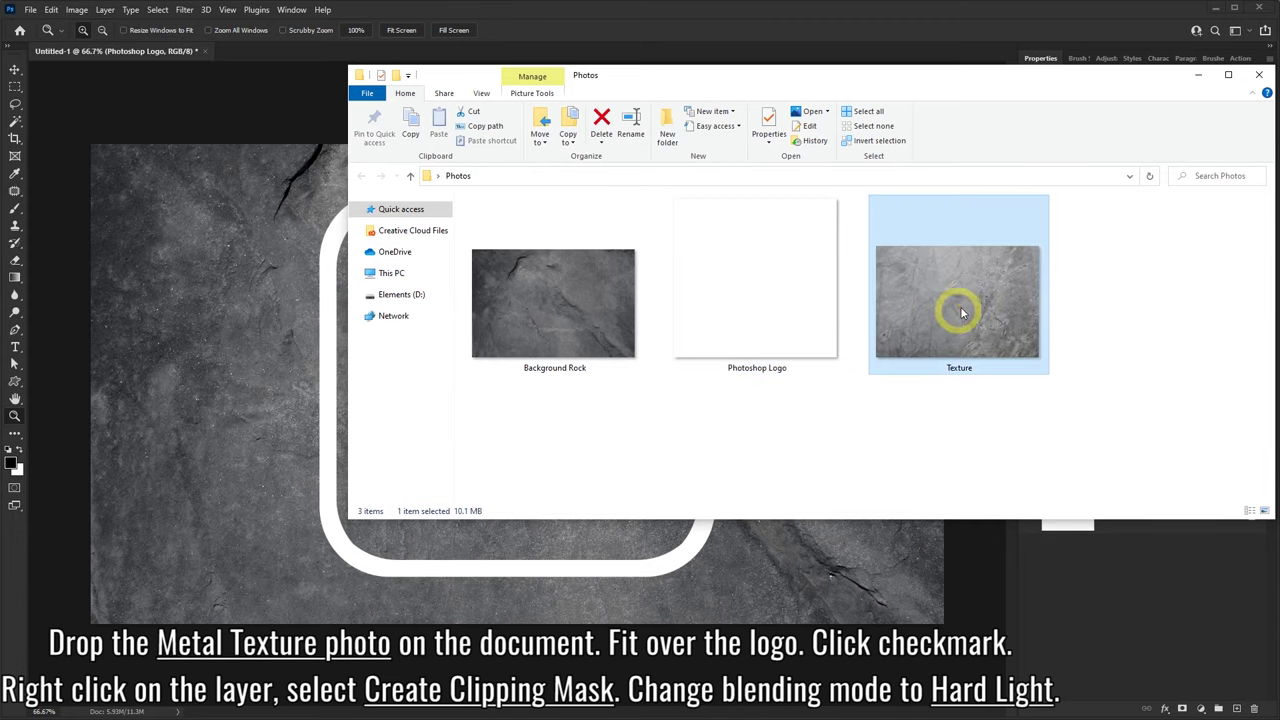
{"action": "left_click_drag", "start_coordinate": [960, 313], "coordinate": [281, 498]}
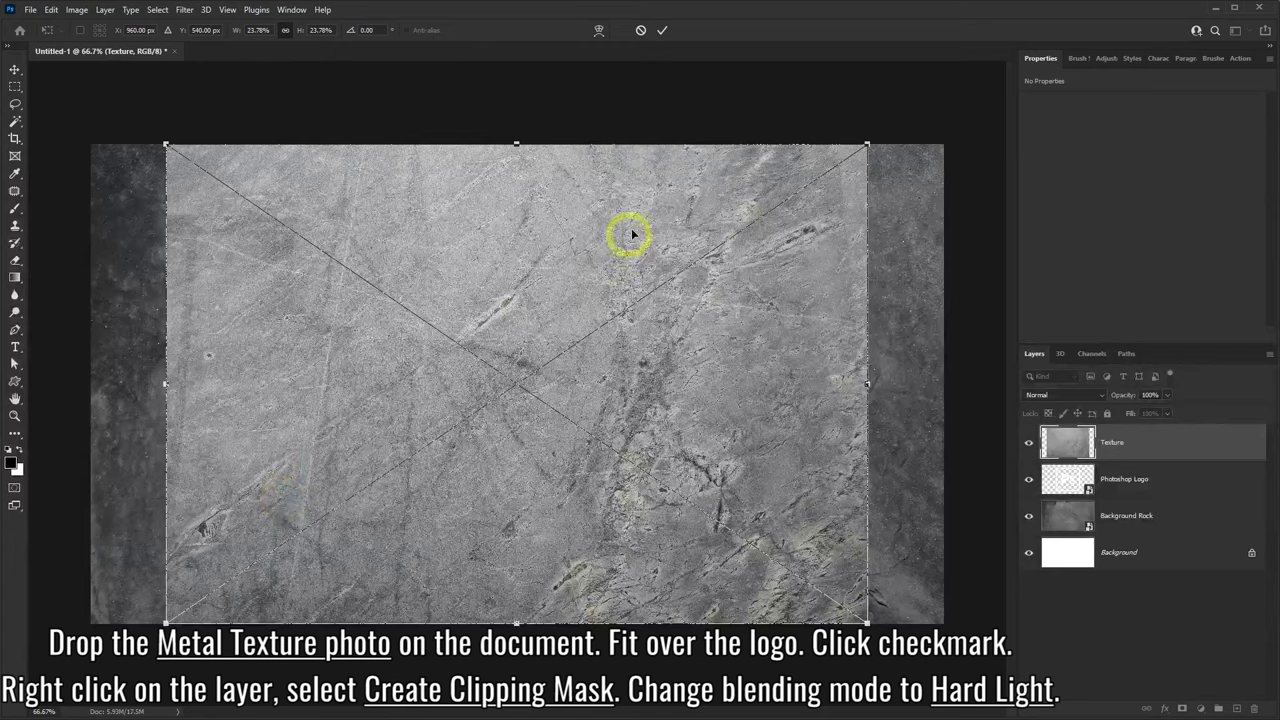
{"action": "left_click", "coordinate": [662, 29]}
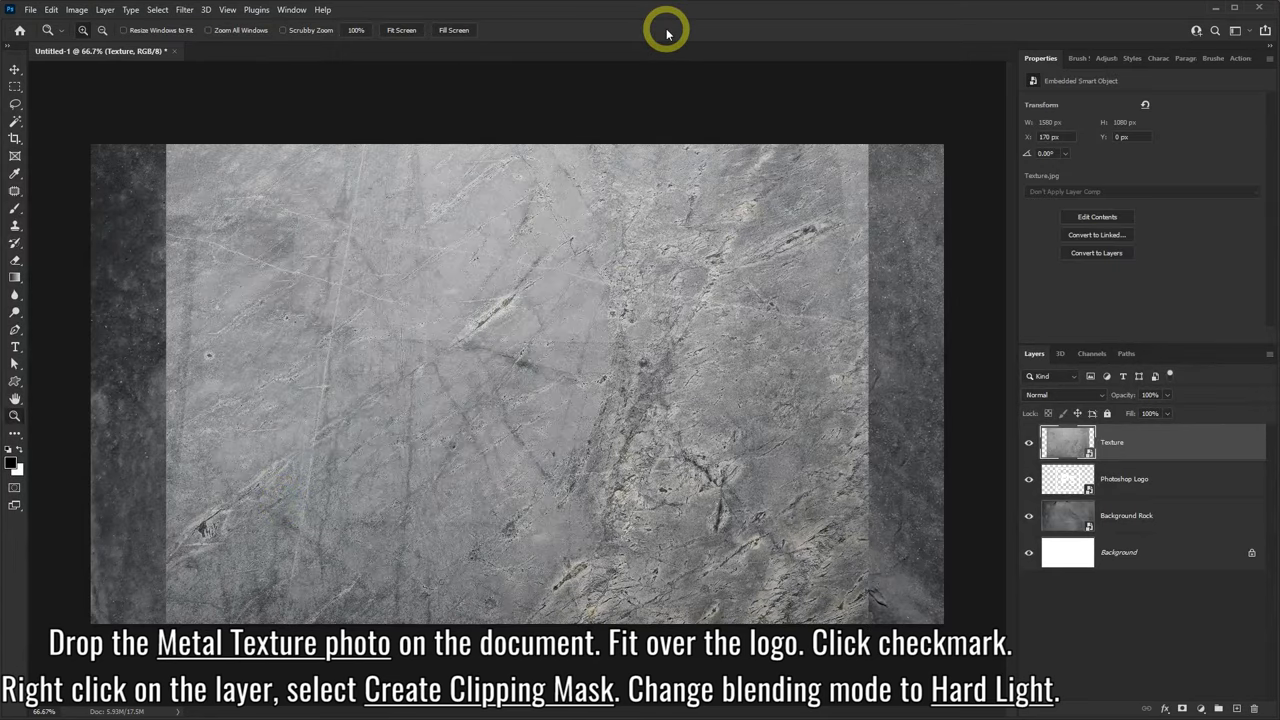
Clip the Texture layer to the logo and set its blend mode to Hard Light.
{"action": "right_click", "coordinate": [1178, 440]}
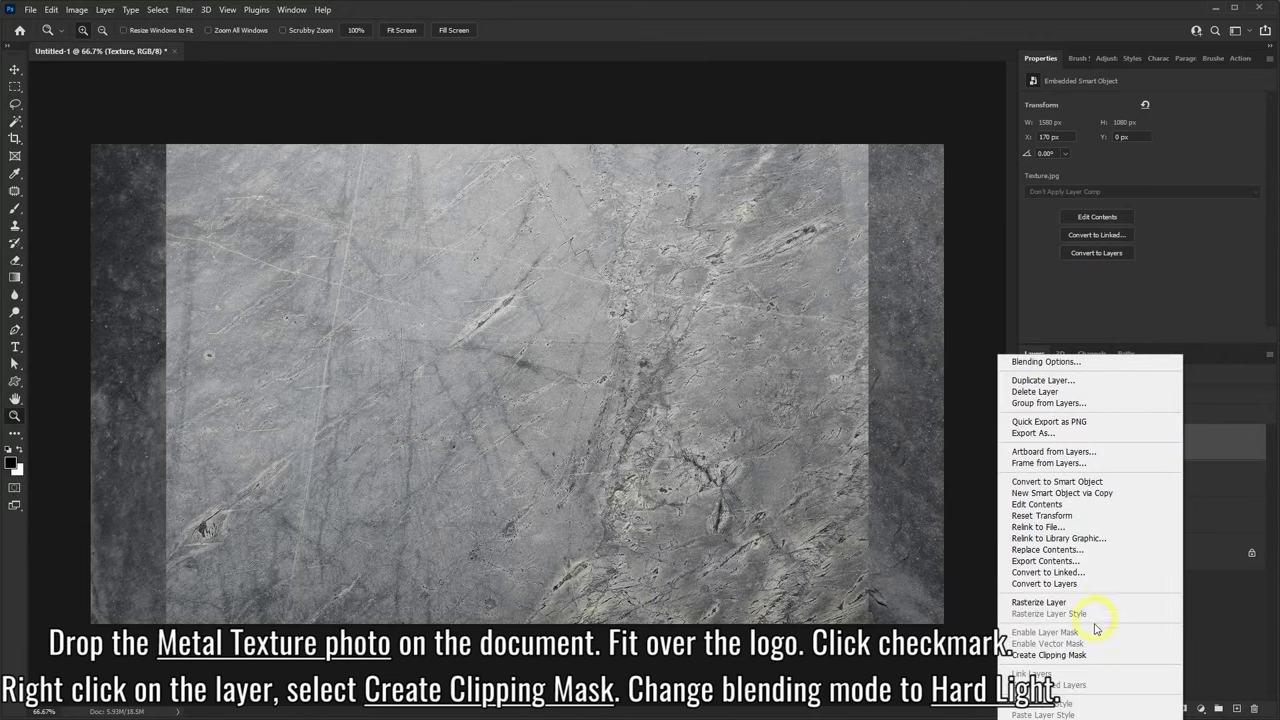
{"action": "left_click", "coordinate": [1033, 656]}
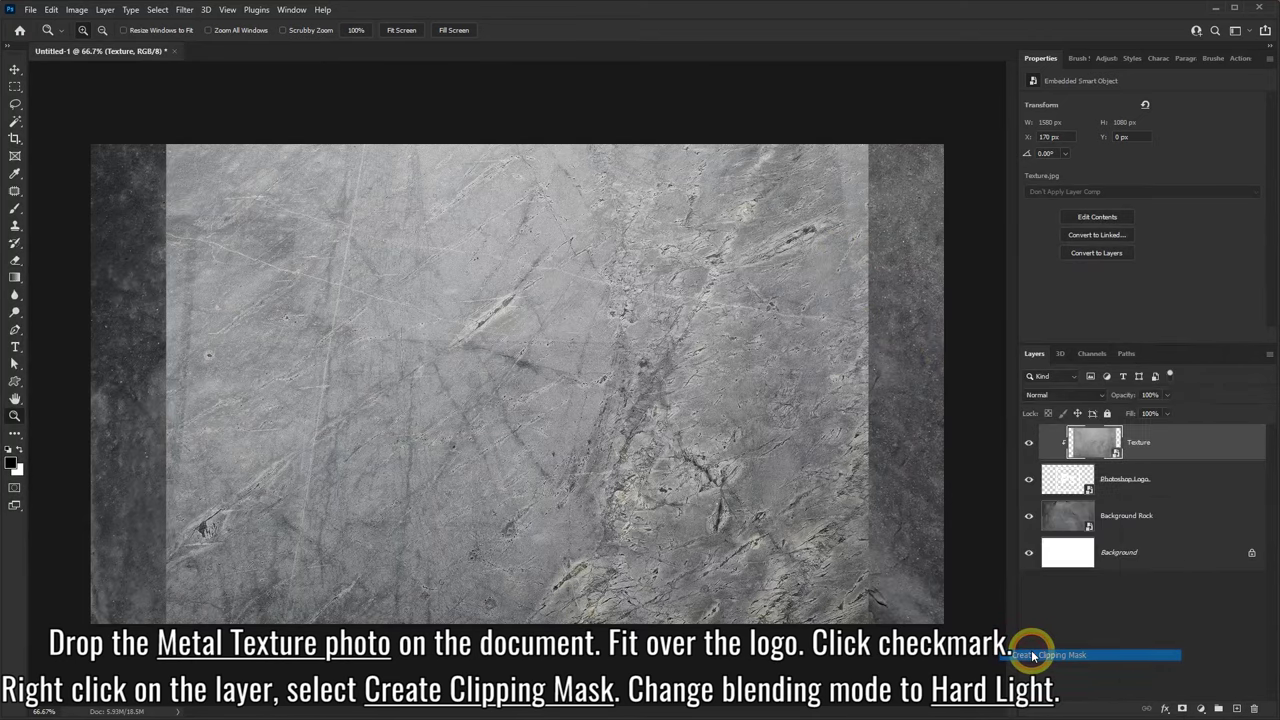
{"action": "left_click", "coordinate": [1101, 396]}
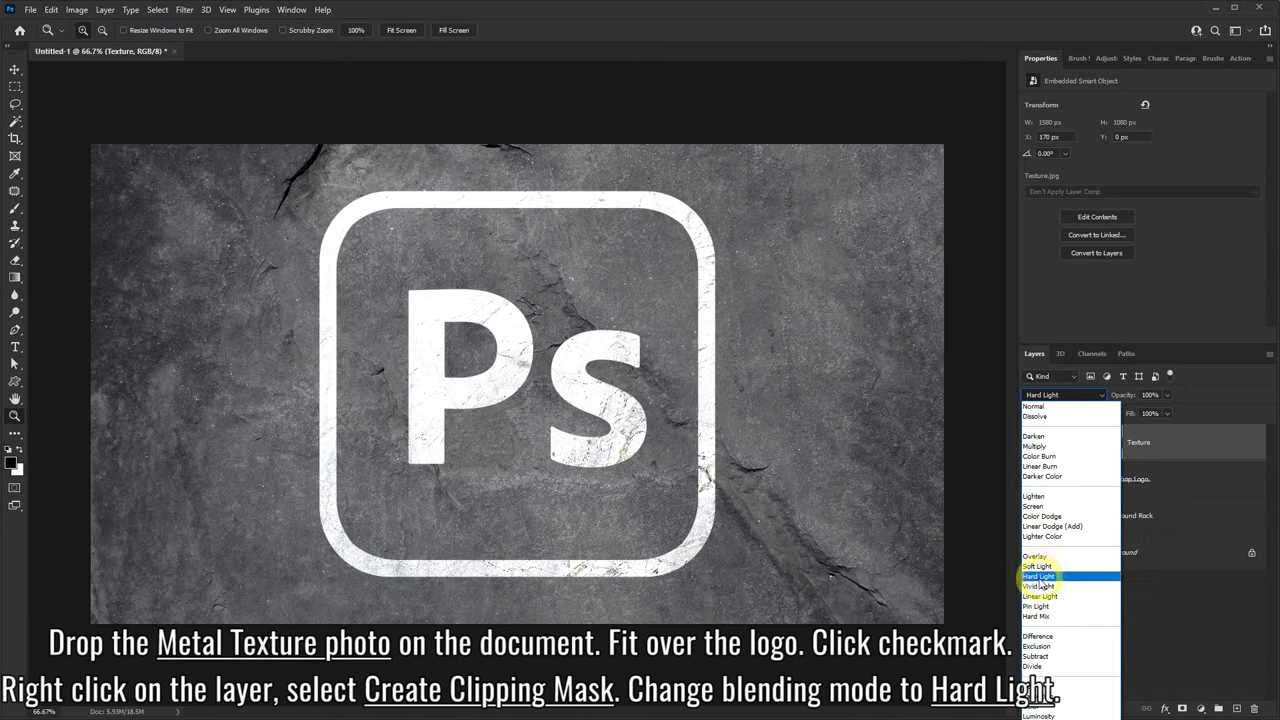
{"action": "left_click", "coordinate": [1040, 577]}
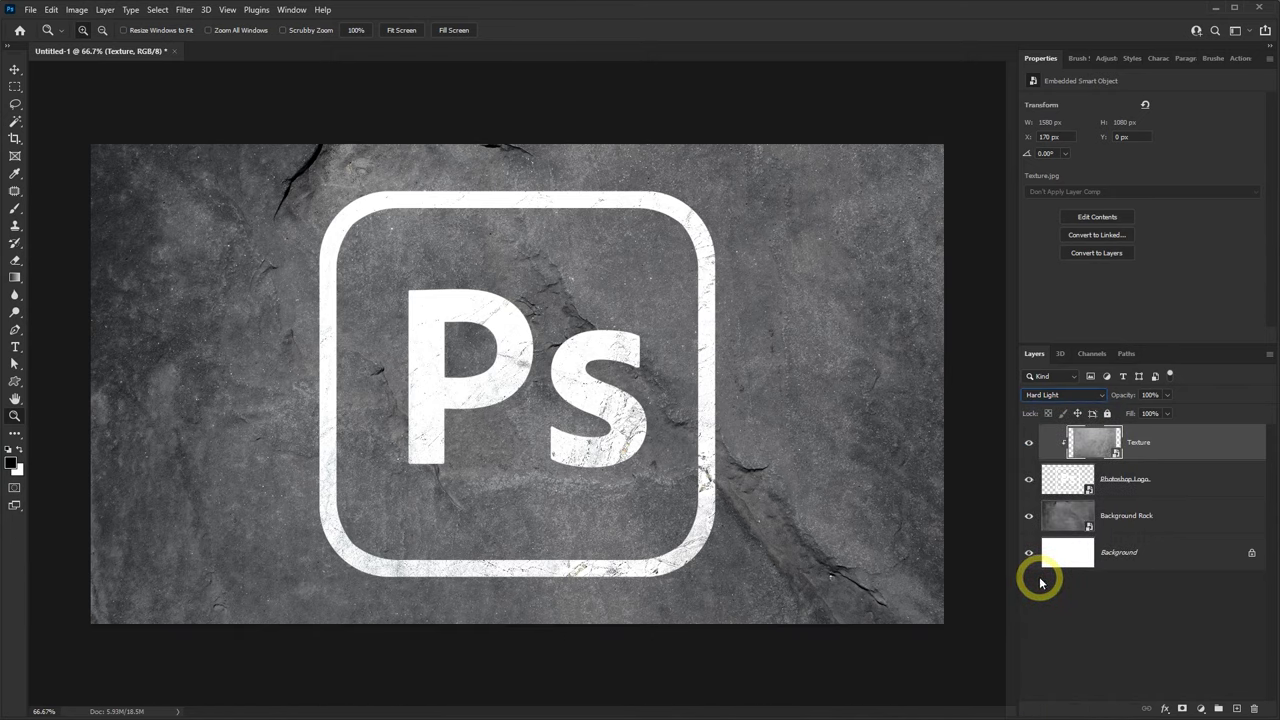
Give the Photoshop Logo layer a Normal Color Overlay in #adadad at 100% opacity.
{"action": "left_click", "coordinate": [1179, 485]}
{"action": "right_click", "coordinate": [1179, 485]}
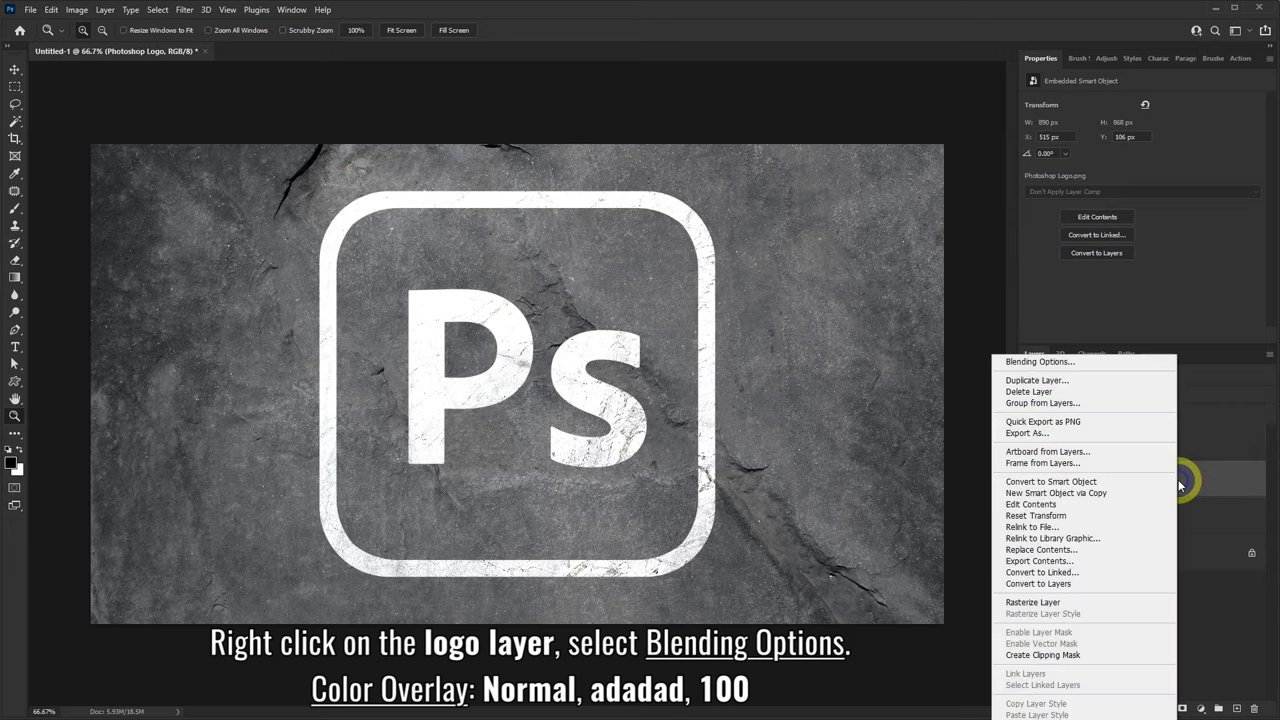
{"action": "left_click", "coordinate": [1039, 362]}
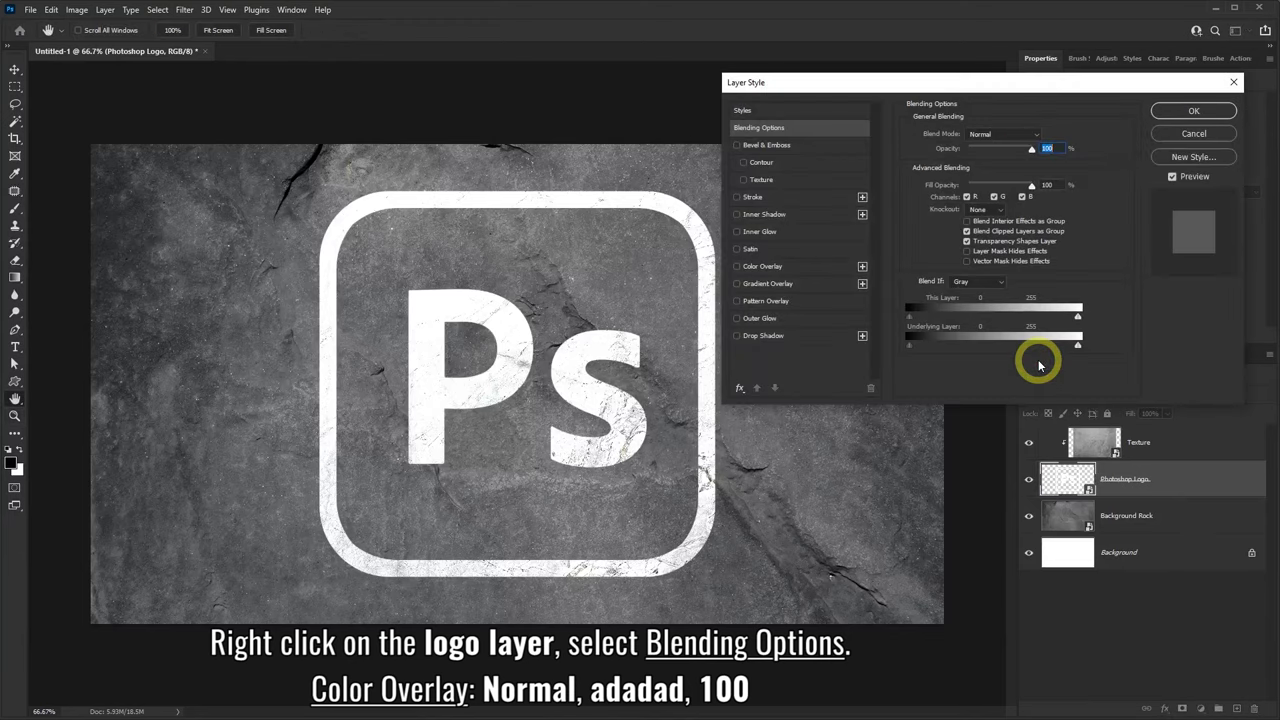
{"action": "left_click", "coordinate": [787, 272]}
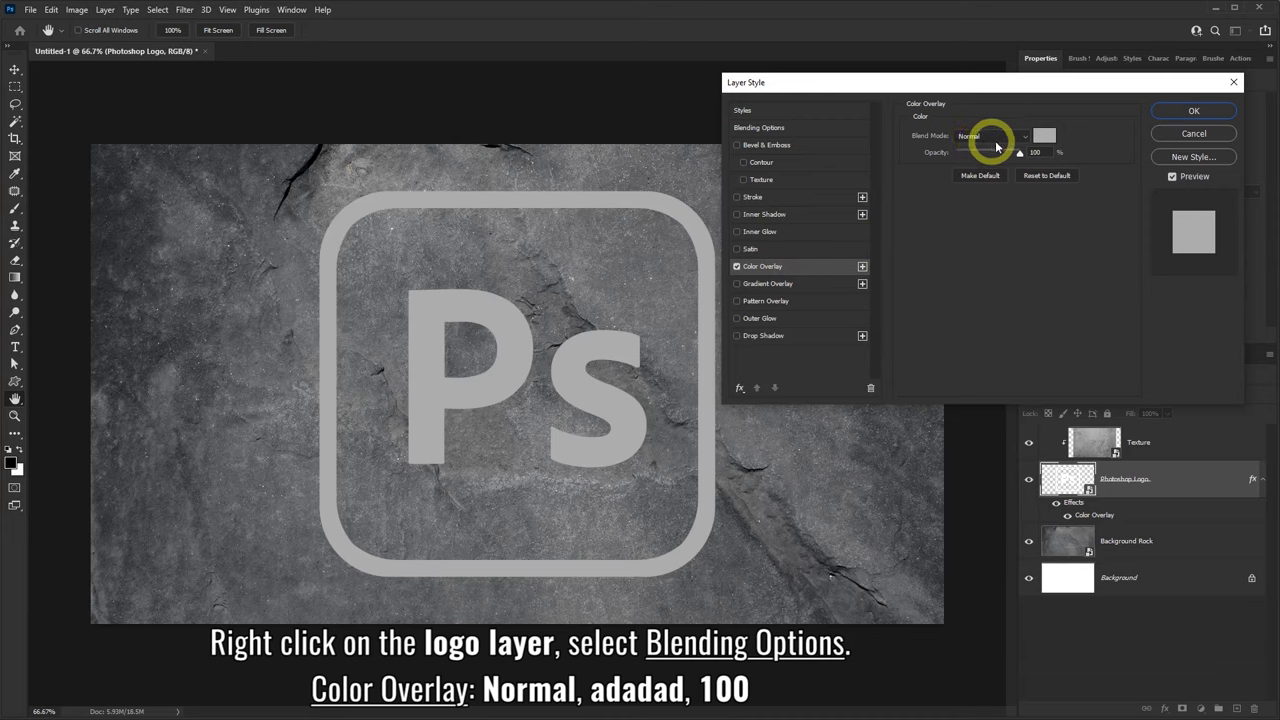
{"action": "left_click", "coordinate": [1046, 137]}
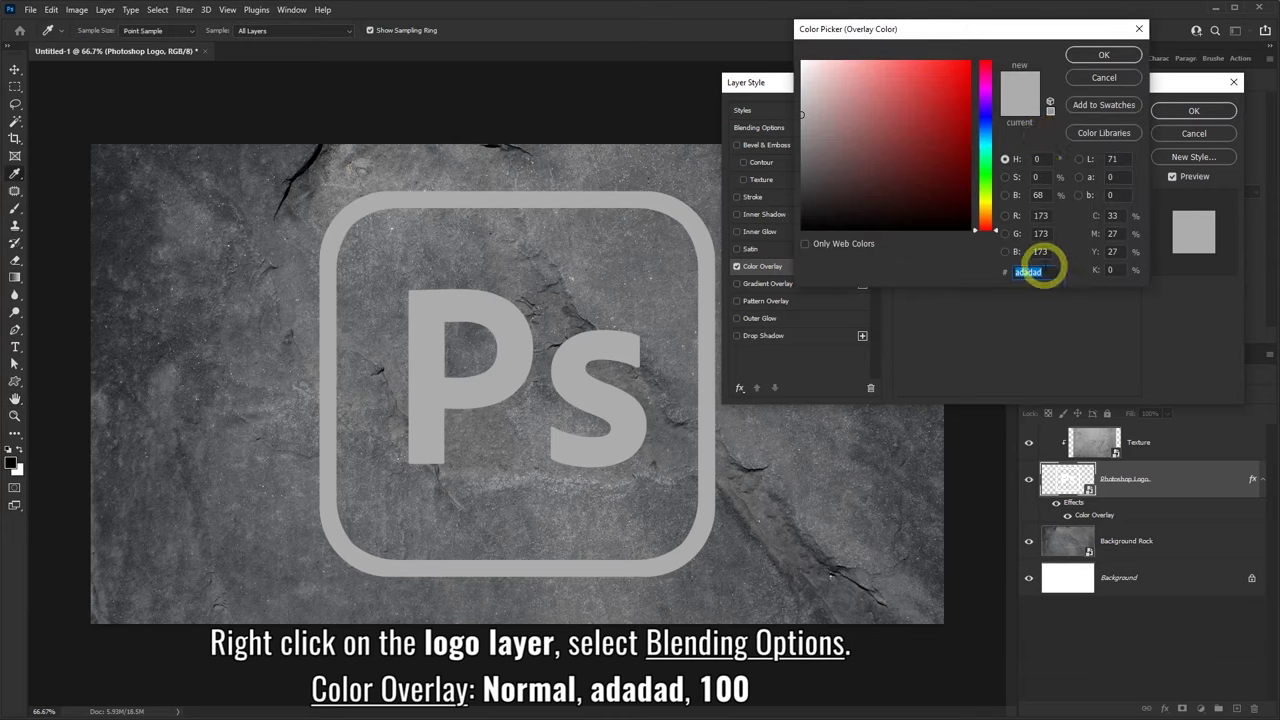
{"action": "left_click", "coordinate": [1038, 274]}
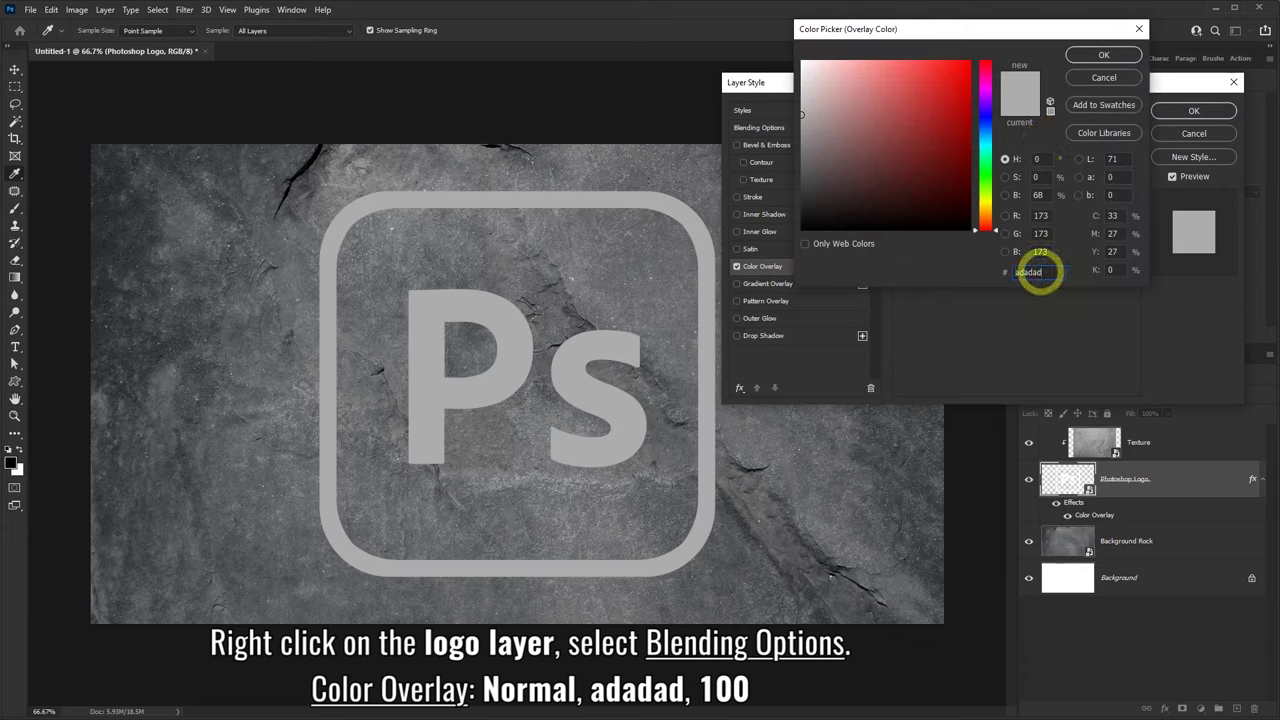
{"action": "left_click", "coordinate": [1100, 55]}
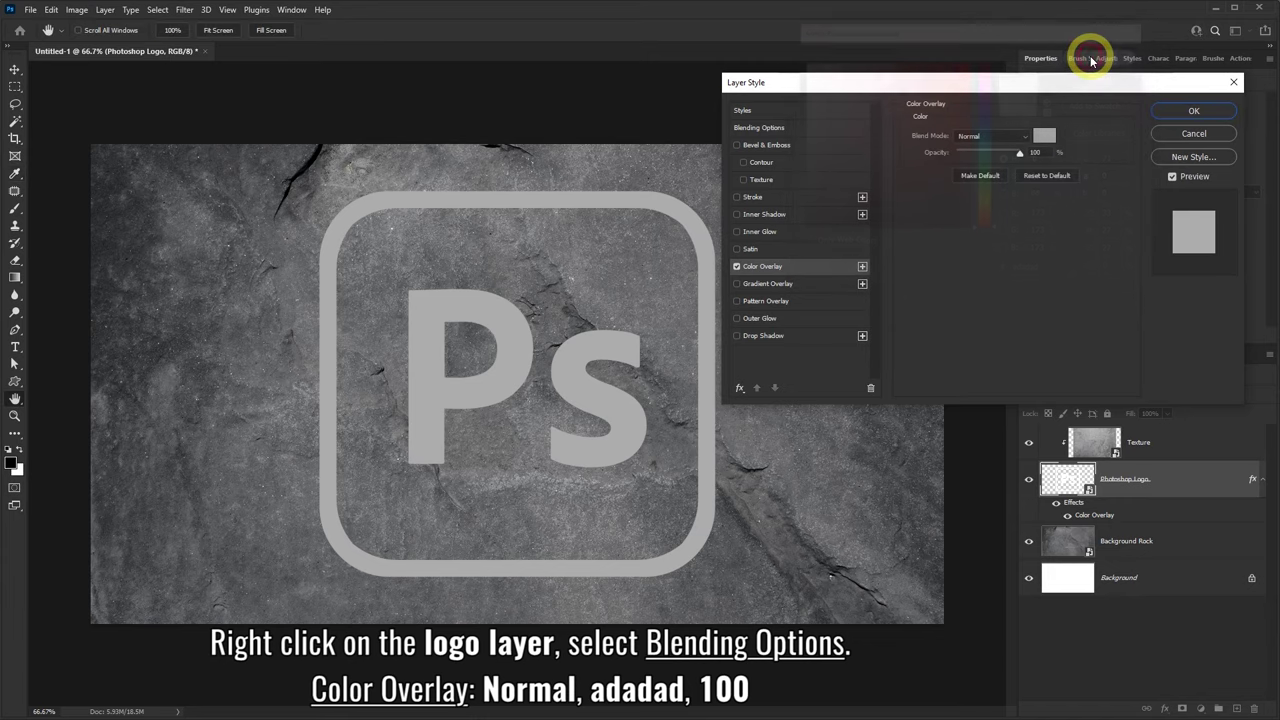
Add an Inner Bevel with depth 600, size 45, soften 5 and a 120° angle.
{"action": "left_click", "coordinate": [793, 146]}
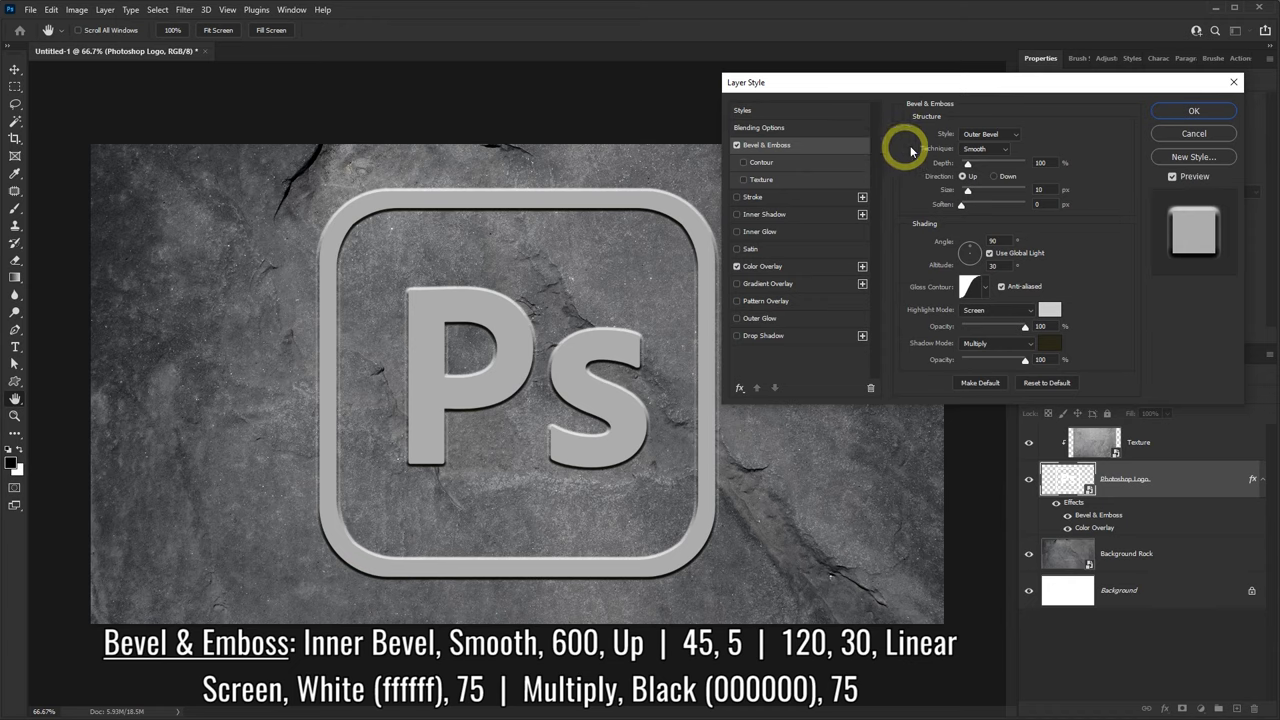
{"action": "left_click", "coordinate": [988, 134]}
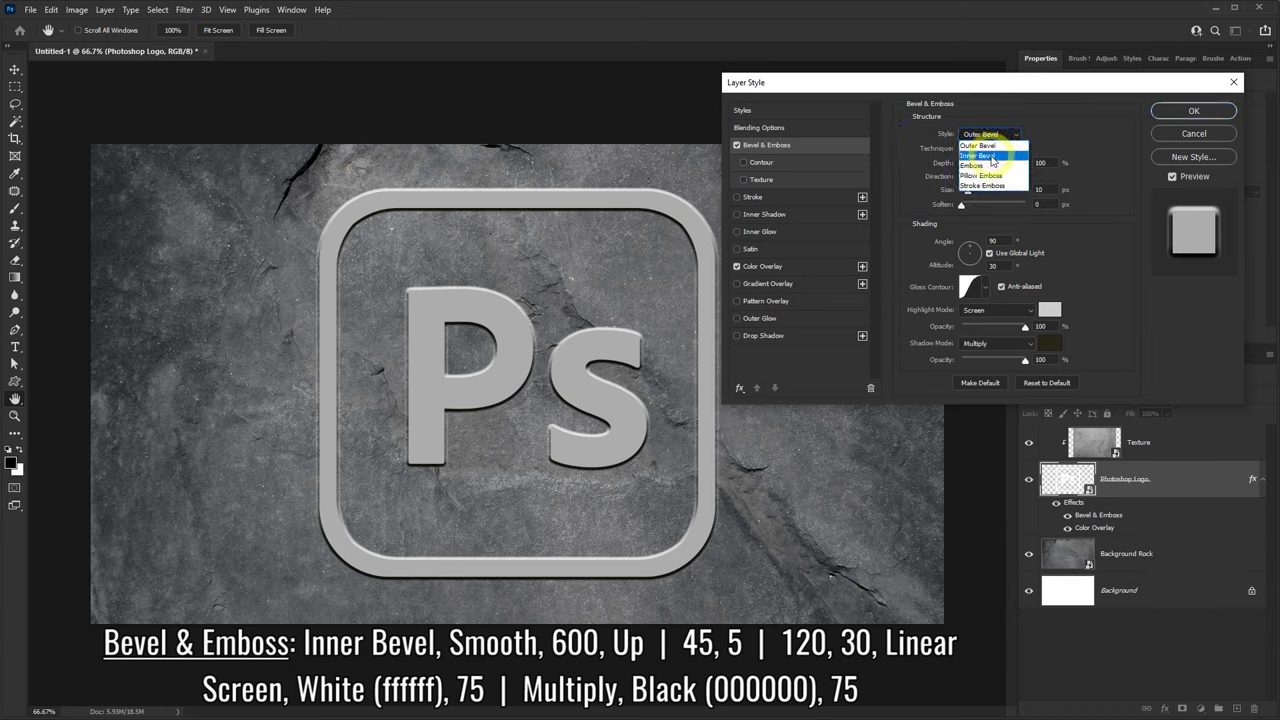
{"action": "left_click", "coordinate": [985, 155]}
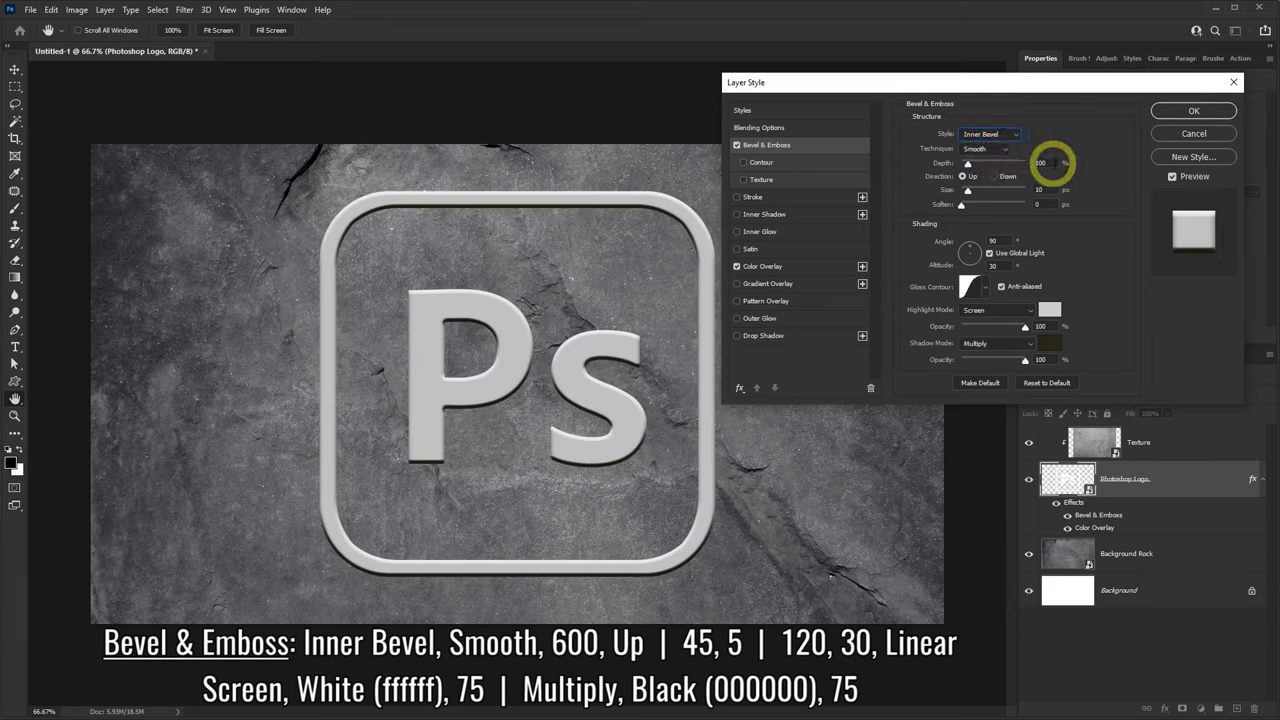
{"action": "double_click", "coordinate": [1040, 162]}
{"action": "type", "text": "600"}
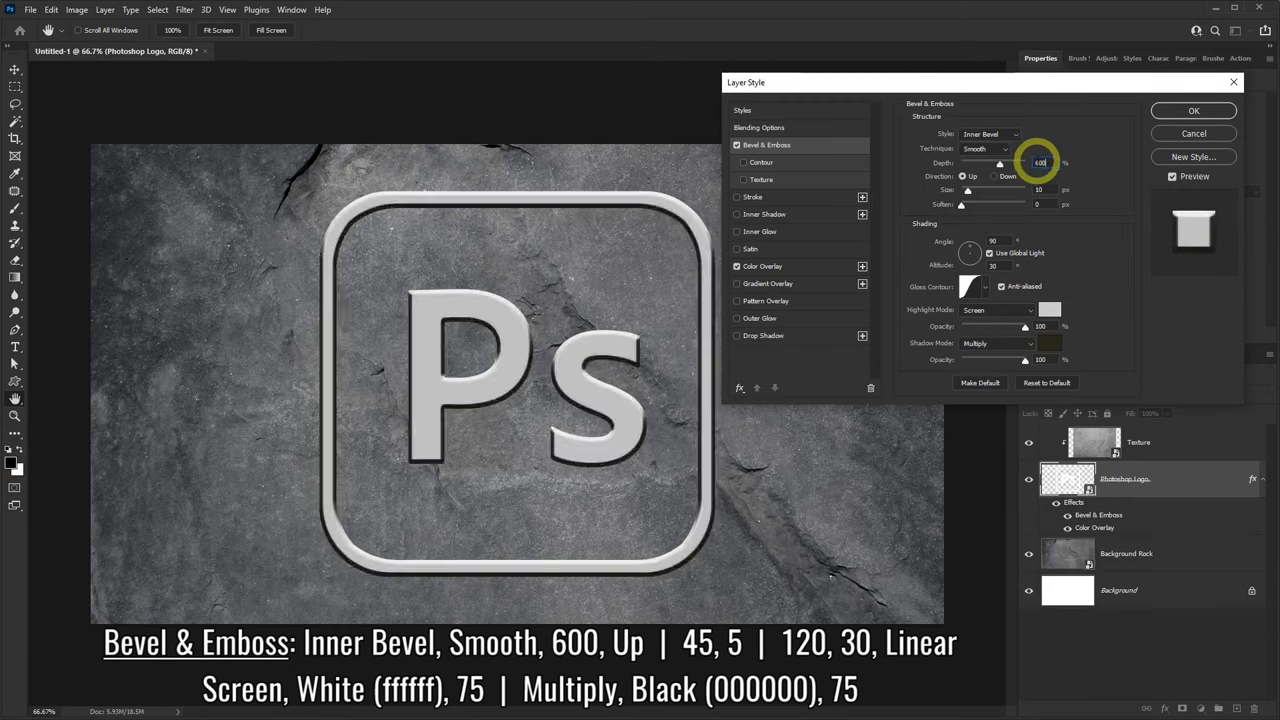
{"action": "type", "text": "45"}
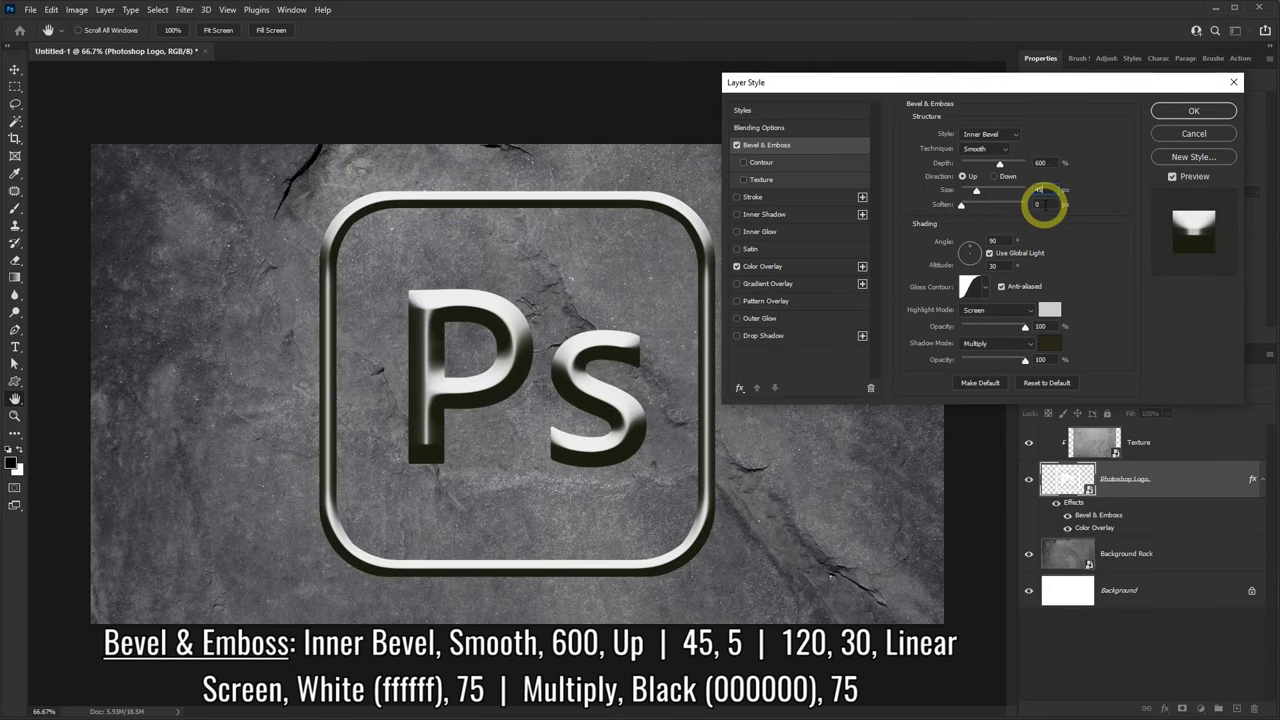
{"action": "double_click", "coordinate": [1040, 204]}
{"action": "type", "text": "5"}
{"action": "double_click", "coordinate": [995, 241]}
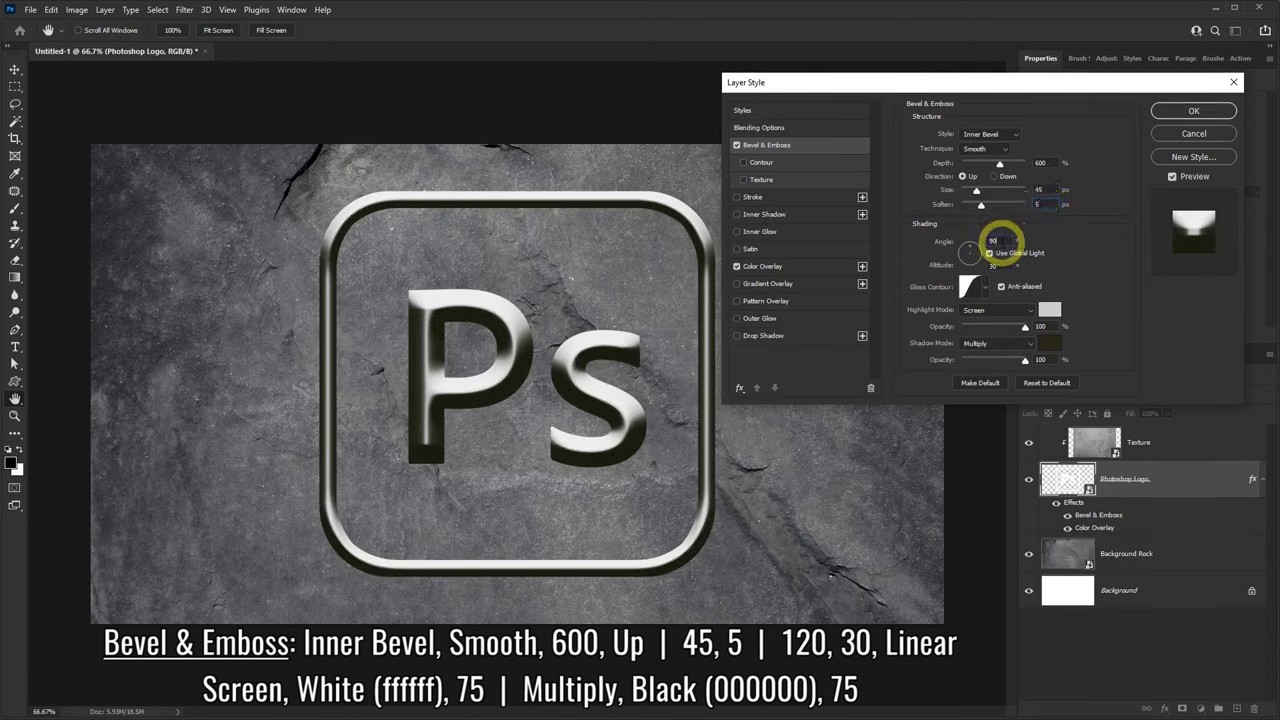
{"action": "type", "text": "120"}
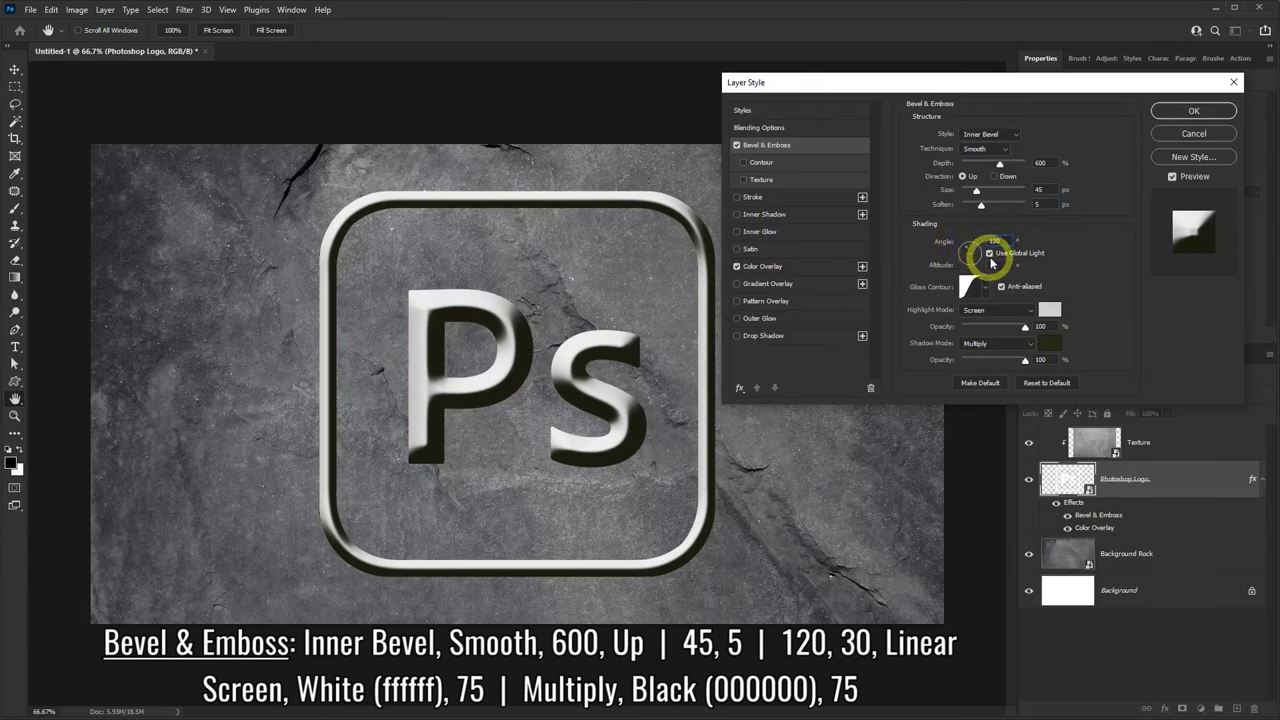
{"action": "double_click", "coordinate": [993, 266]}
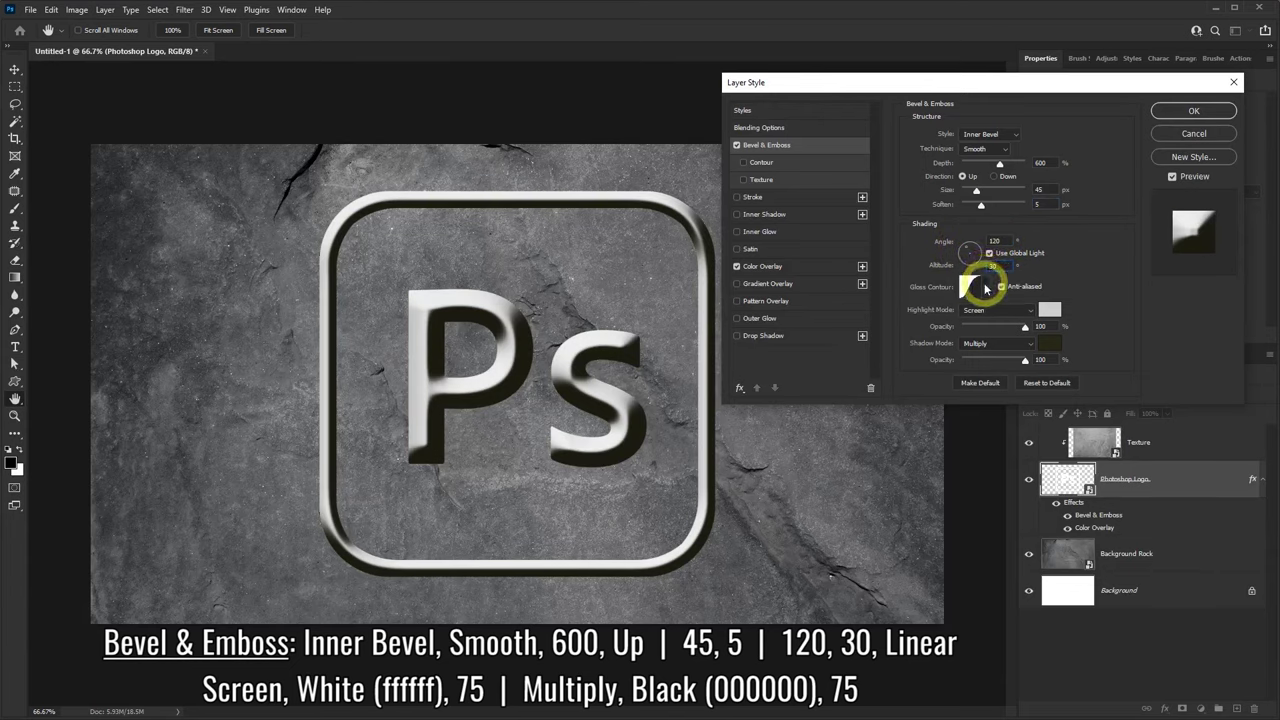
Use the Linear gloss contour and a white #ffffff highlight at 75% opacity.
{"action": "left_click", "coordinate": [985, 289]}
{"action": "left_click", "coordinate": [910, 321]}
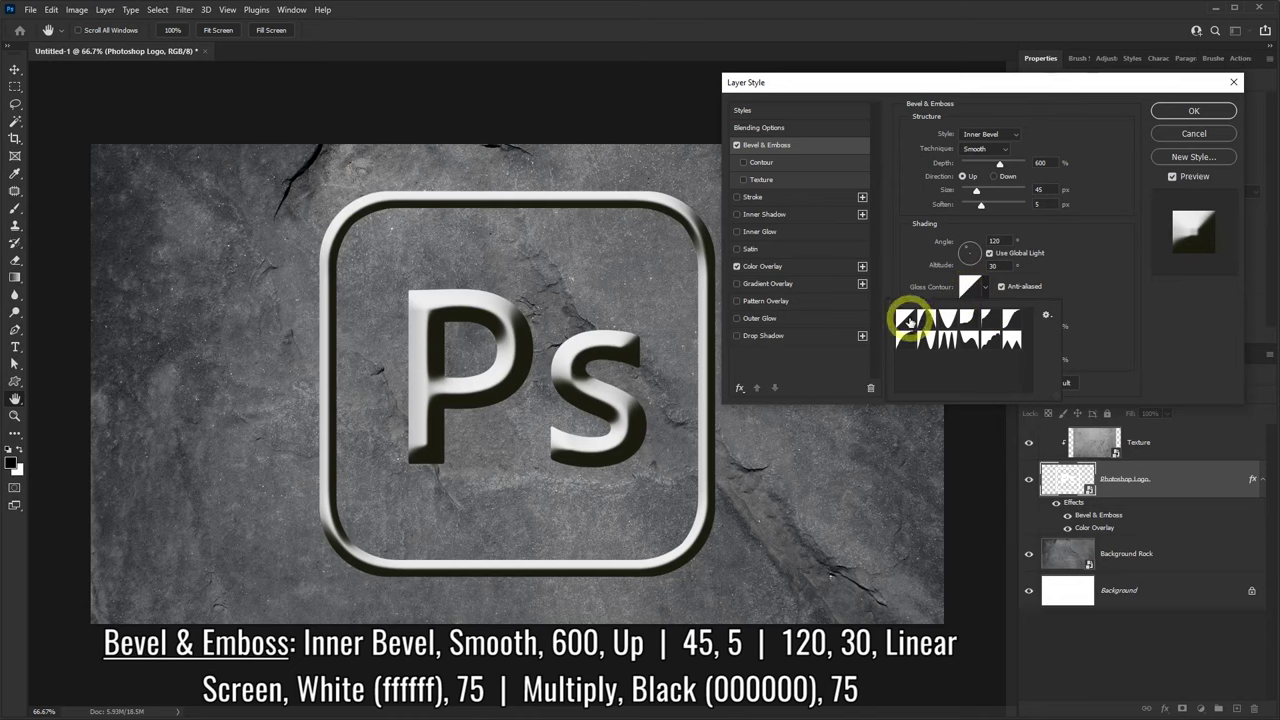
{"action": "left_click", "coordinate": [1090, 278]}
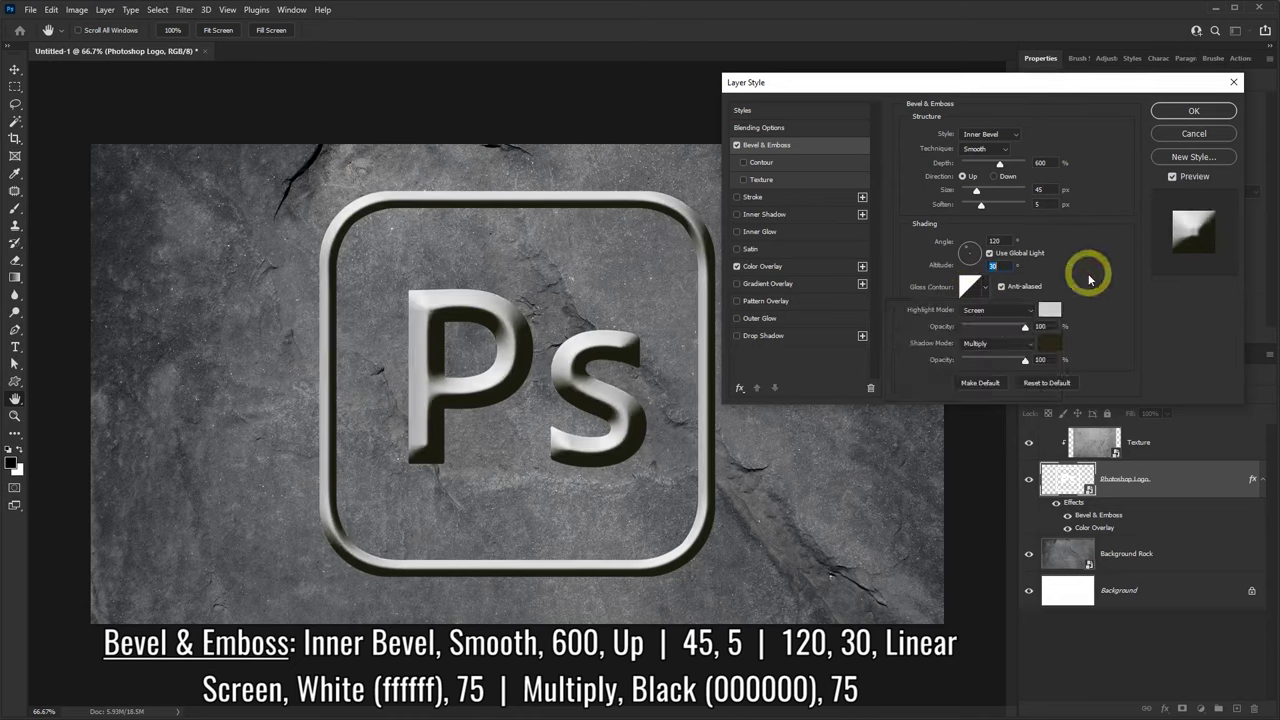
{"action": "left_click", "coordinate": [1047, 310]}
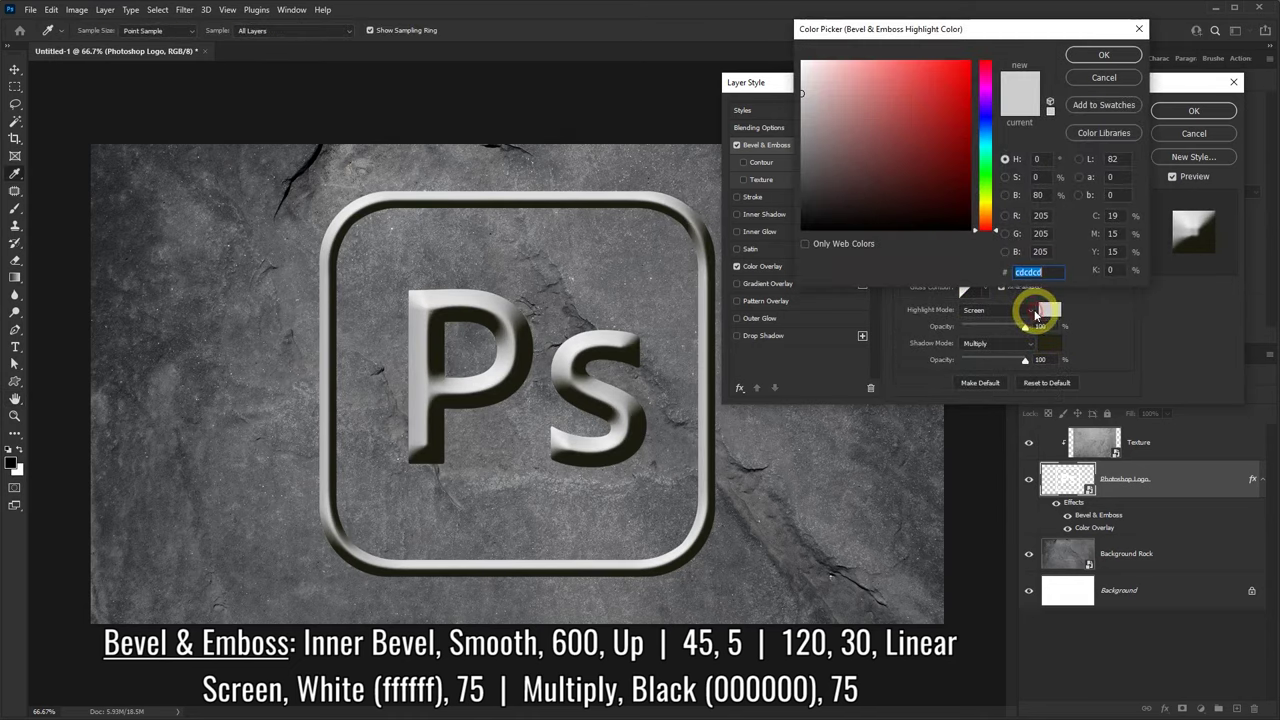
{"action": "left_click_drag", "start_coordinate": [807, 66], "coordinate": [800, 60]}
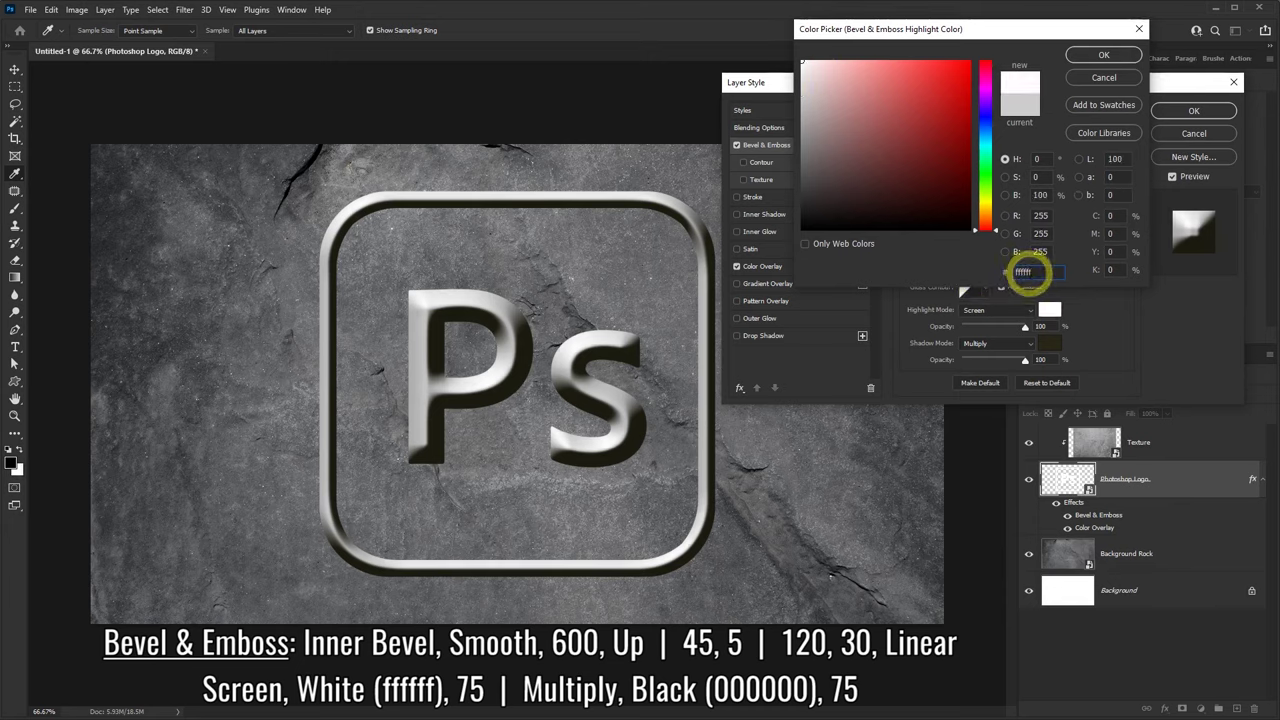
{"action": "left_click", "coordinate": [1090, 62]}
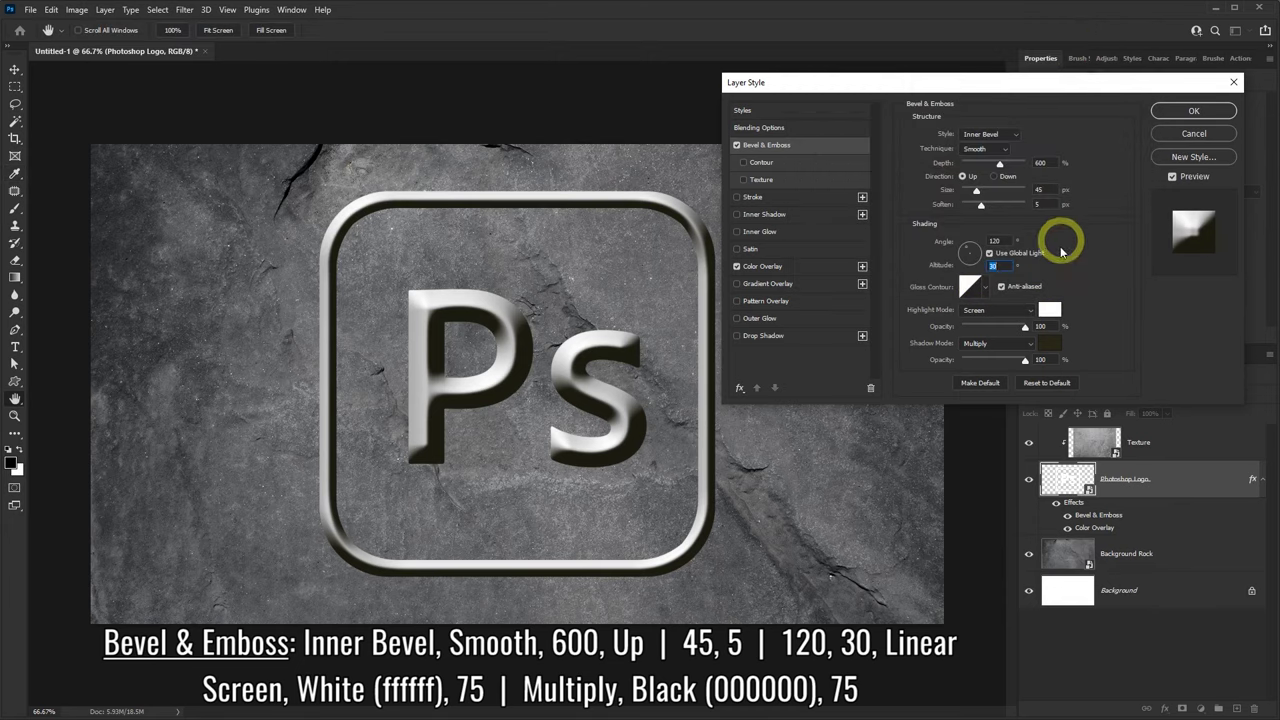
{"action": "left_click", "coordinate": [1040, 326]}
{"action": "type", "text": "75"}
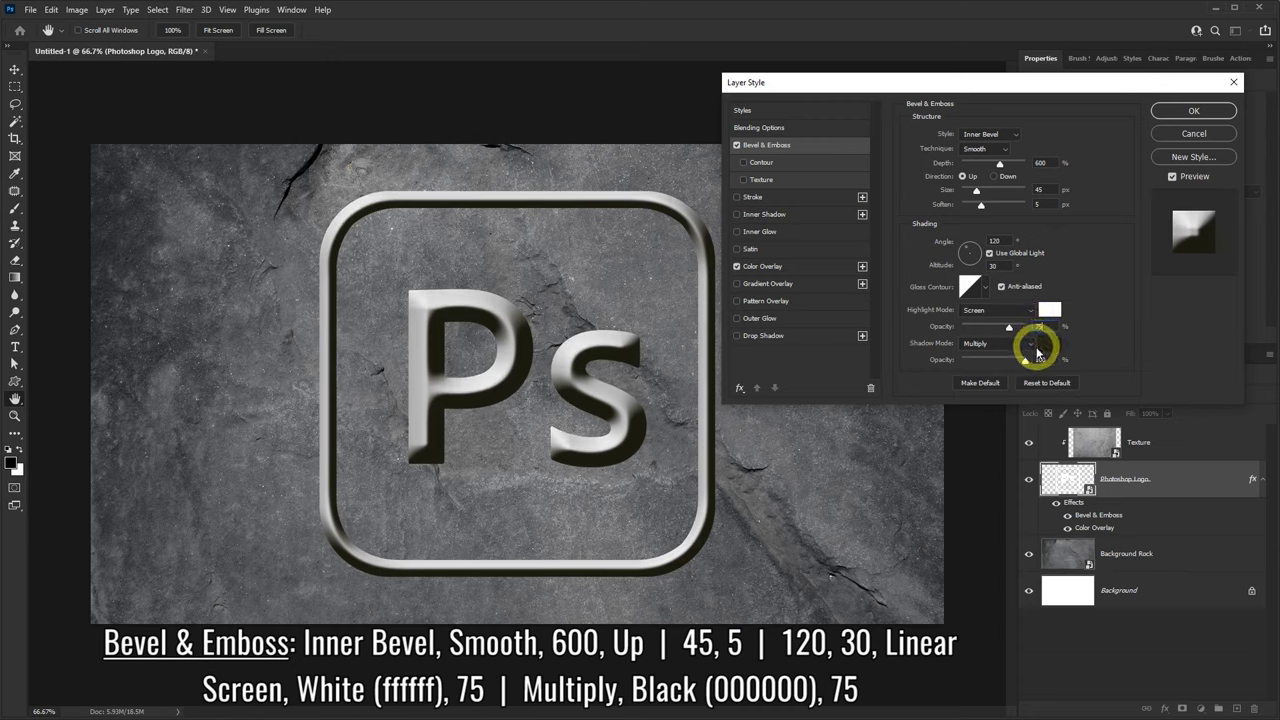
Set the bevel shadow to black #000000 at 75% and apply the style.
{"action": "left_click", "coordinate": [1045, 347]}
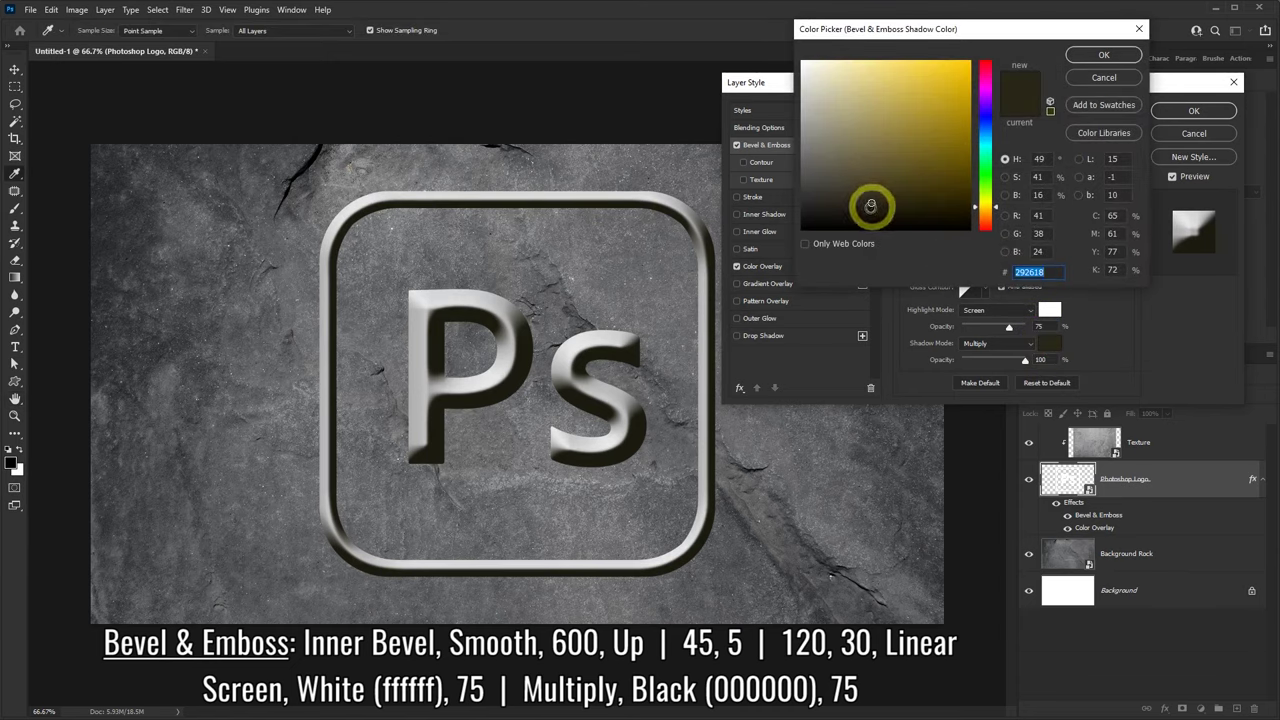
{"action": "left_click_drag", "start_coordinate": [857, 206], "coordinate": [786, 231]}
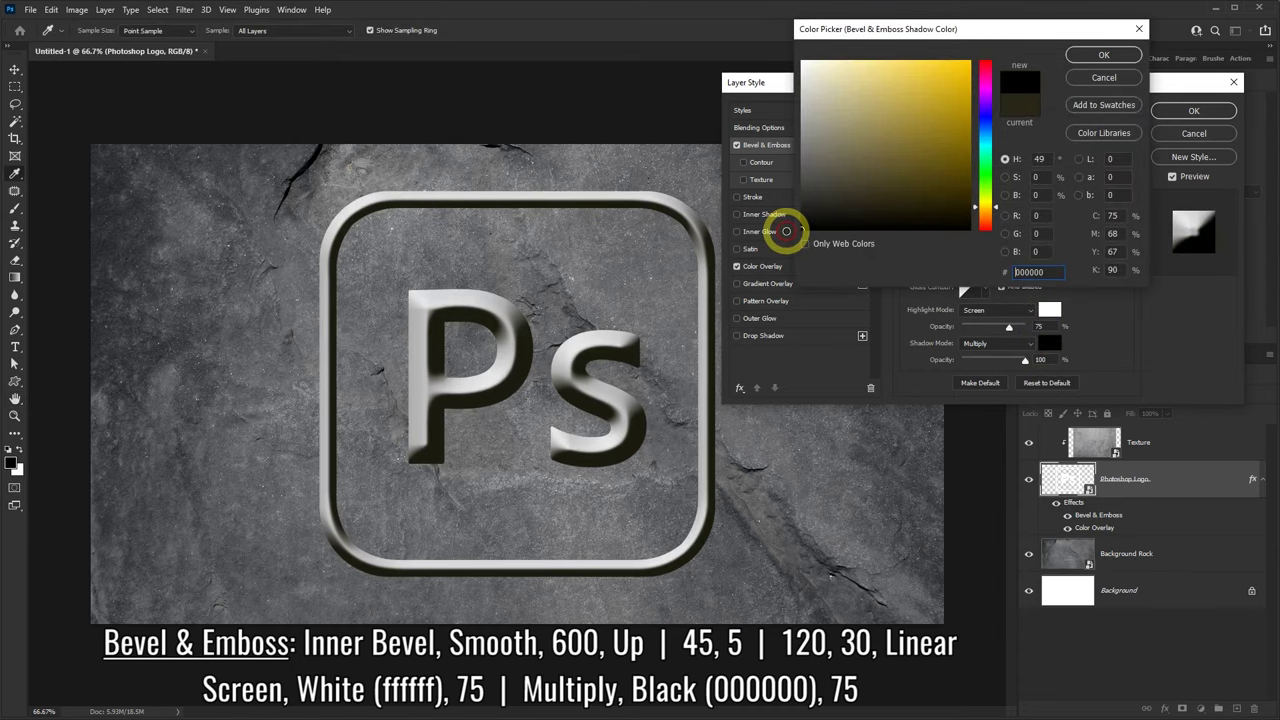
{"action": "left_click", "coordinate": [1104, 54]}
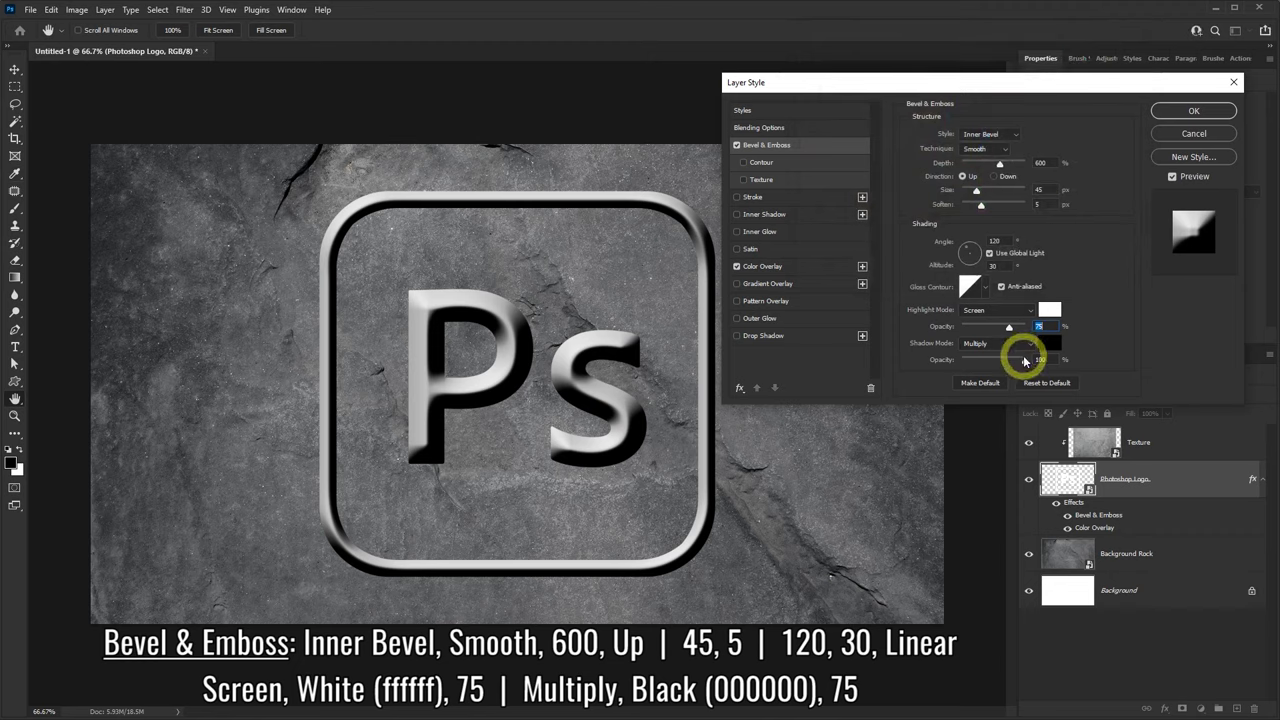
{"action": "double_click", "coordinate": [1040, 359]}
{"action": "type", "text": "75"}
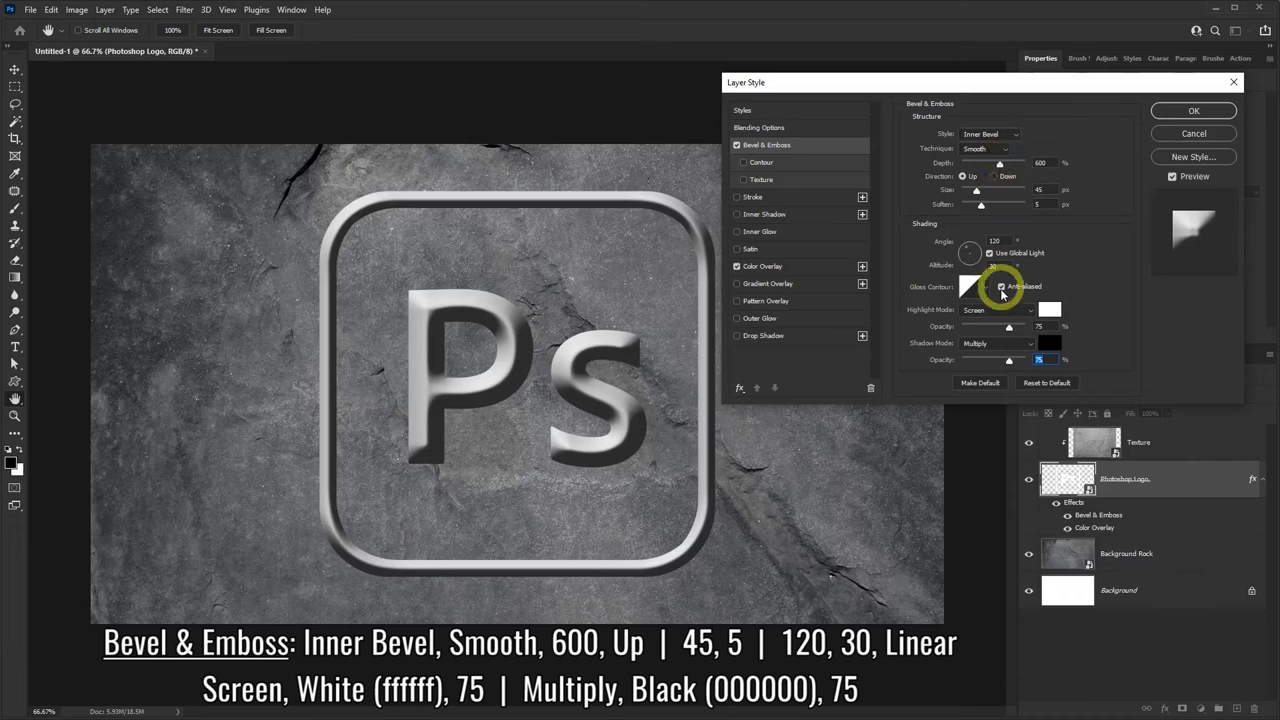
{"action": "left_click", "coordinate": [1173, 118]}
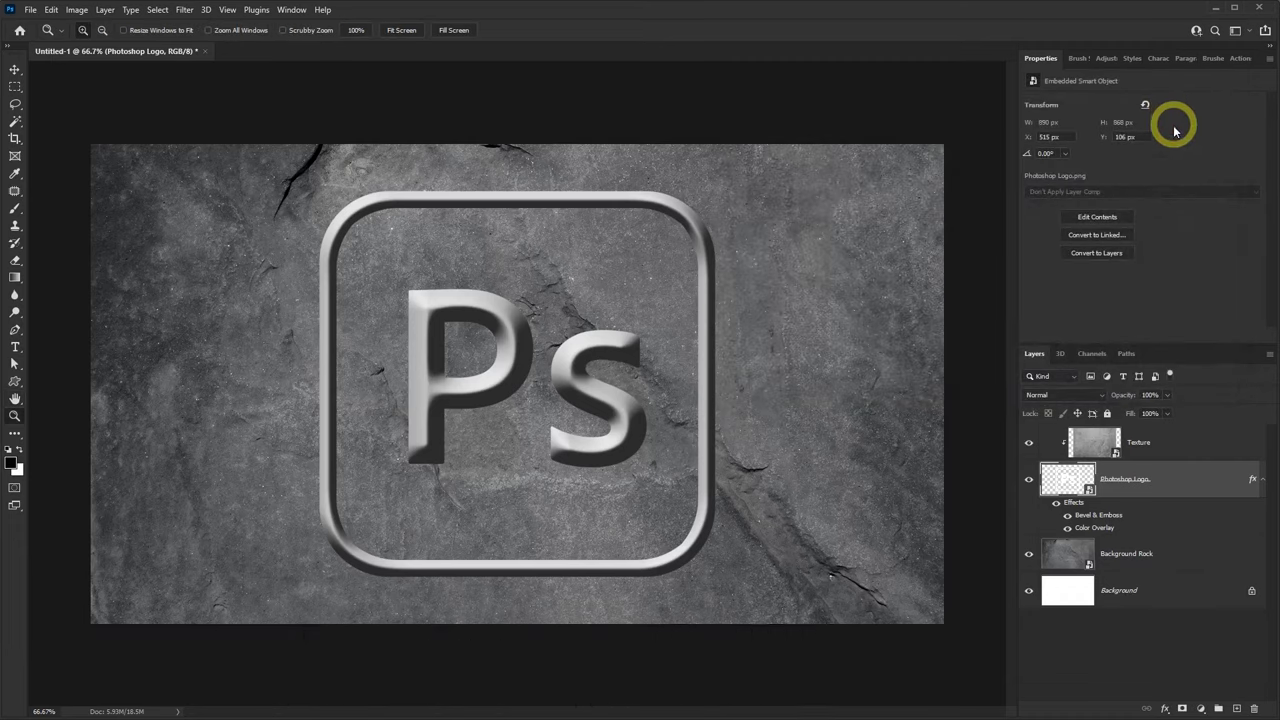
Convert the Photoshop Logo layer to a smart object and open its Blending Options.
{"action": "right_click", "coordinate": [1174, 486]}
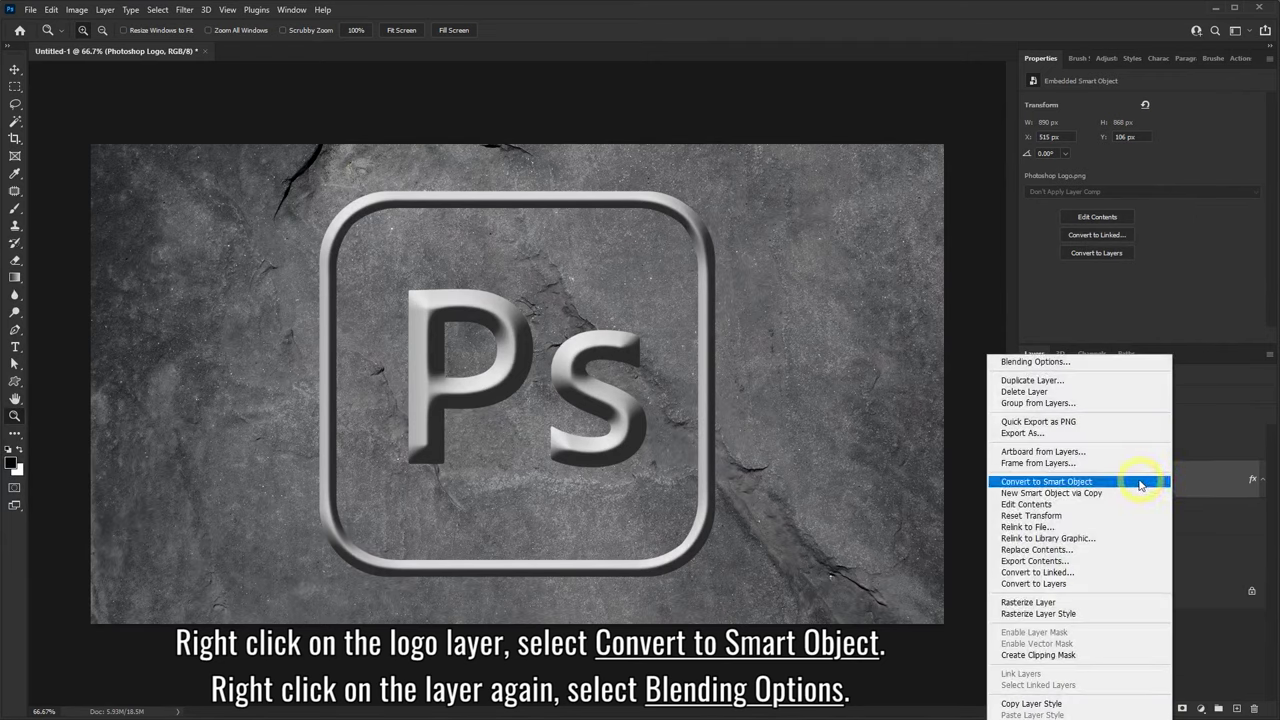
{"action": "left_click", "coordinate": [1055, 482]}
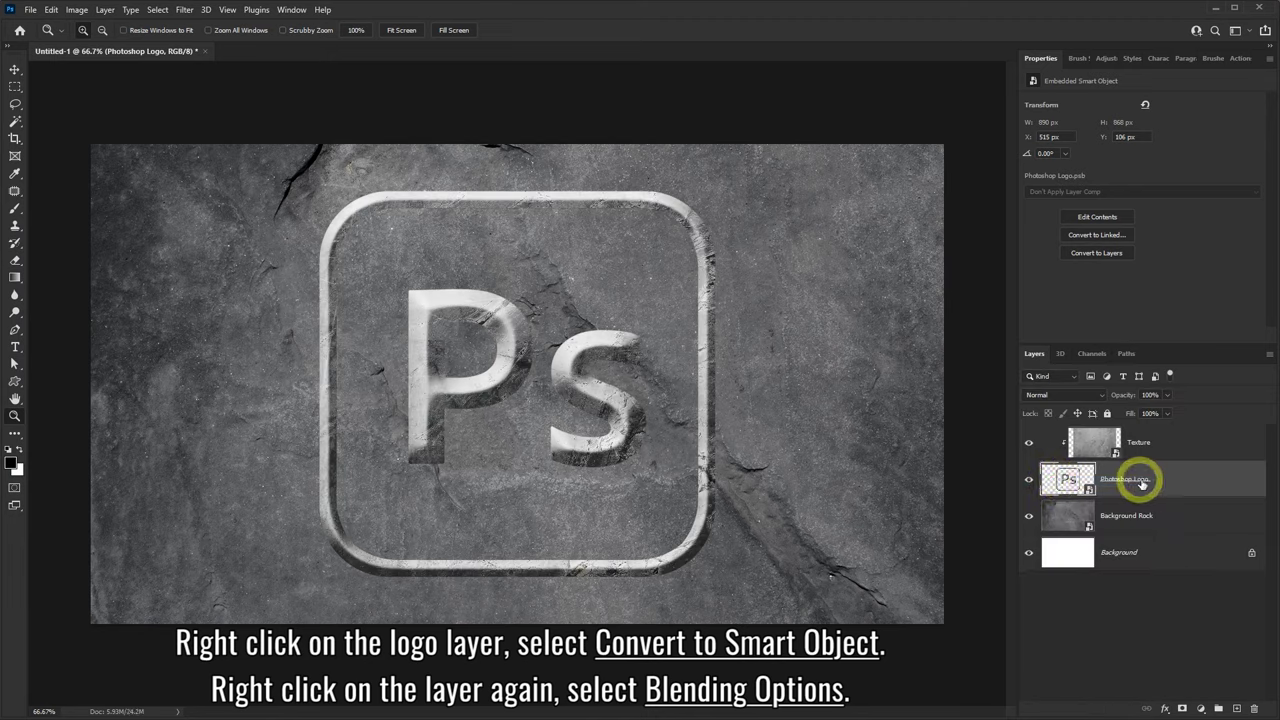
{"action": "right_click", "coordinate": [1209, 481]}
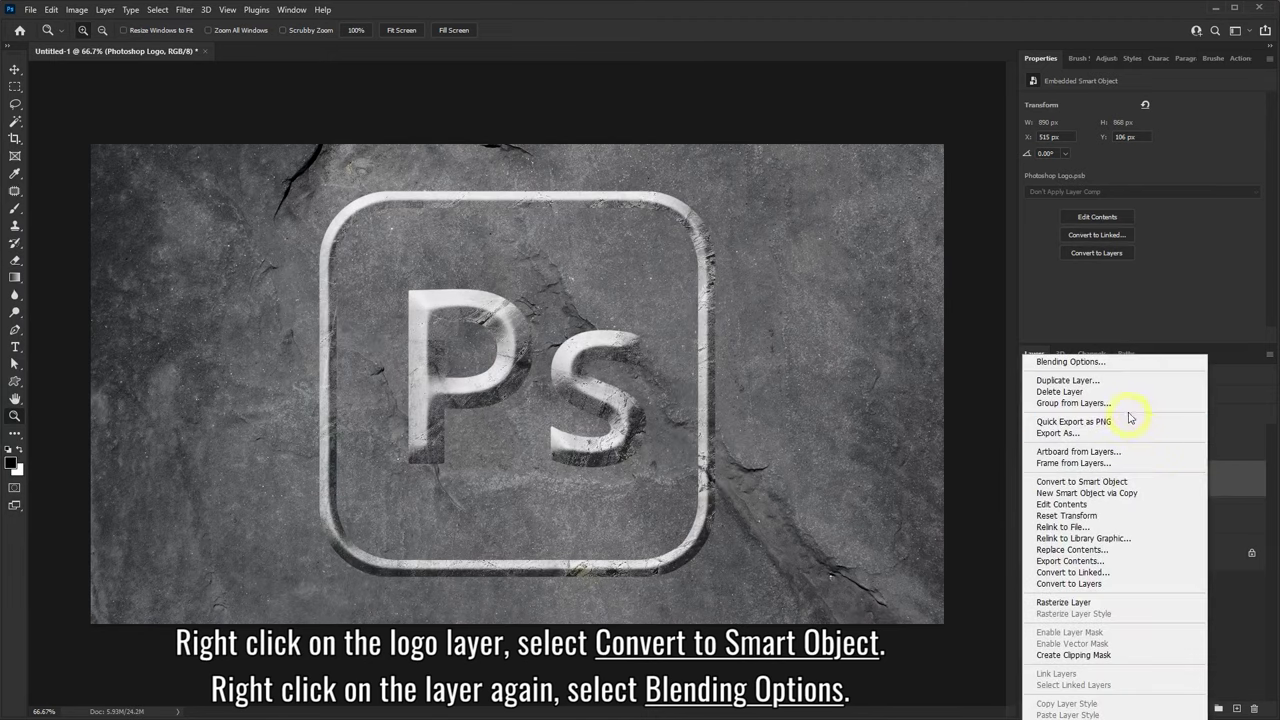
{"action": "left_click", "coordinate": [1064, 366]}
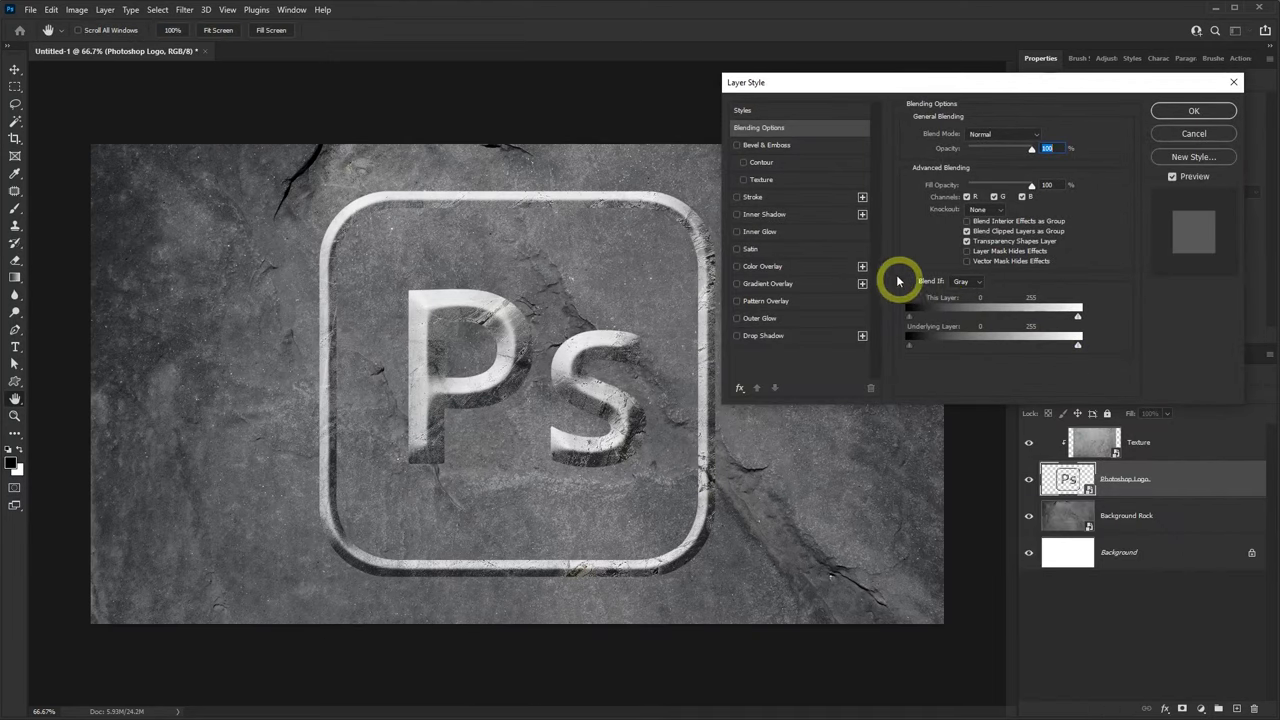
Add an Outer Bevel with depth 100, size 10 and soften 0.
{"action": "left_click", "coordinate": [795, 146]}
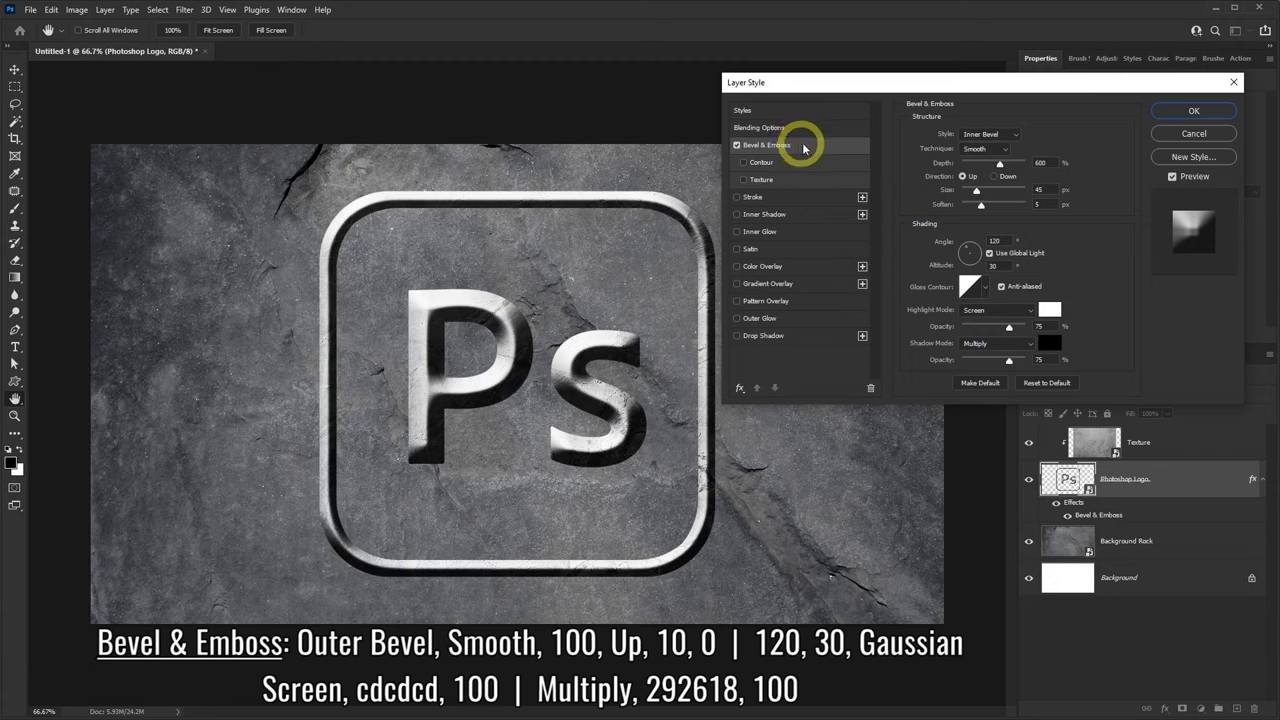
{"action": "left_click", "coordinate": [998, 136]}
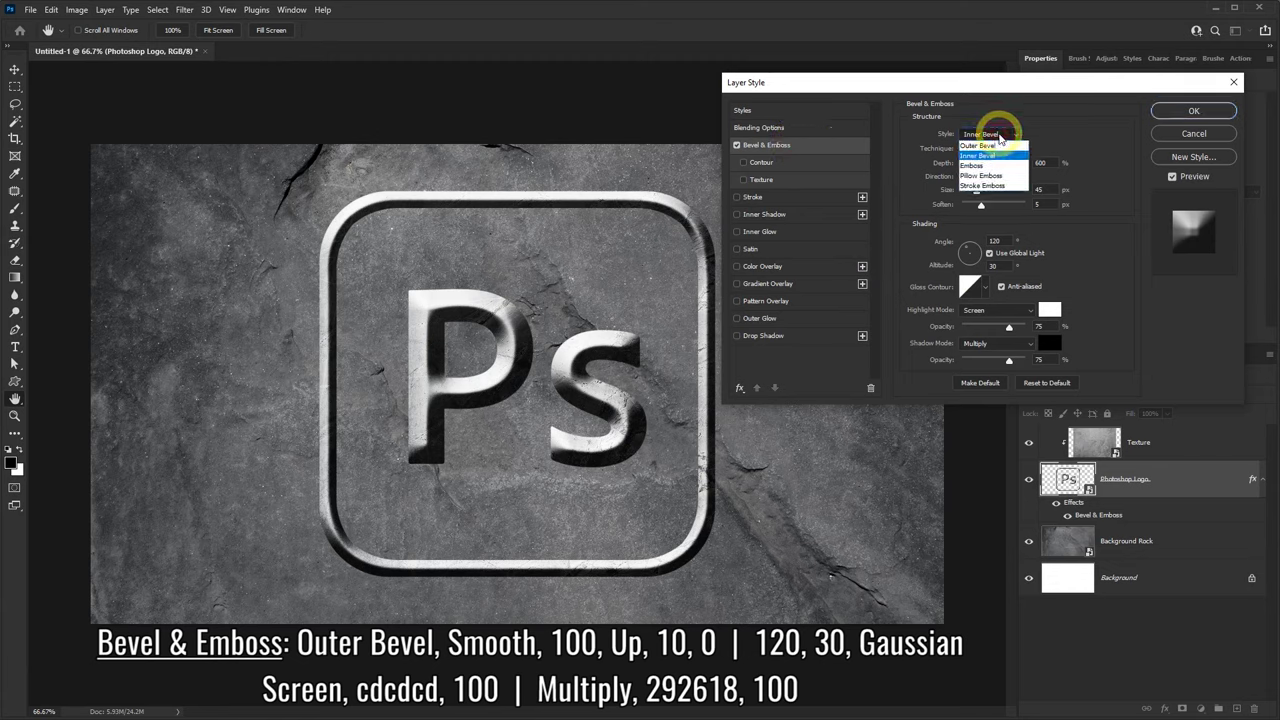
{"action": "left_click", "coordinate": [979, 146]}
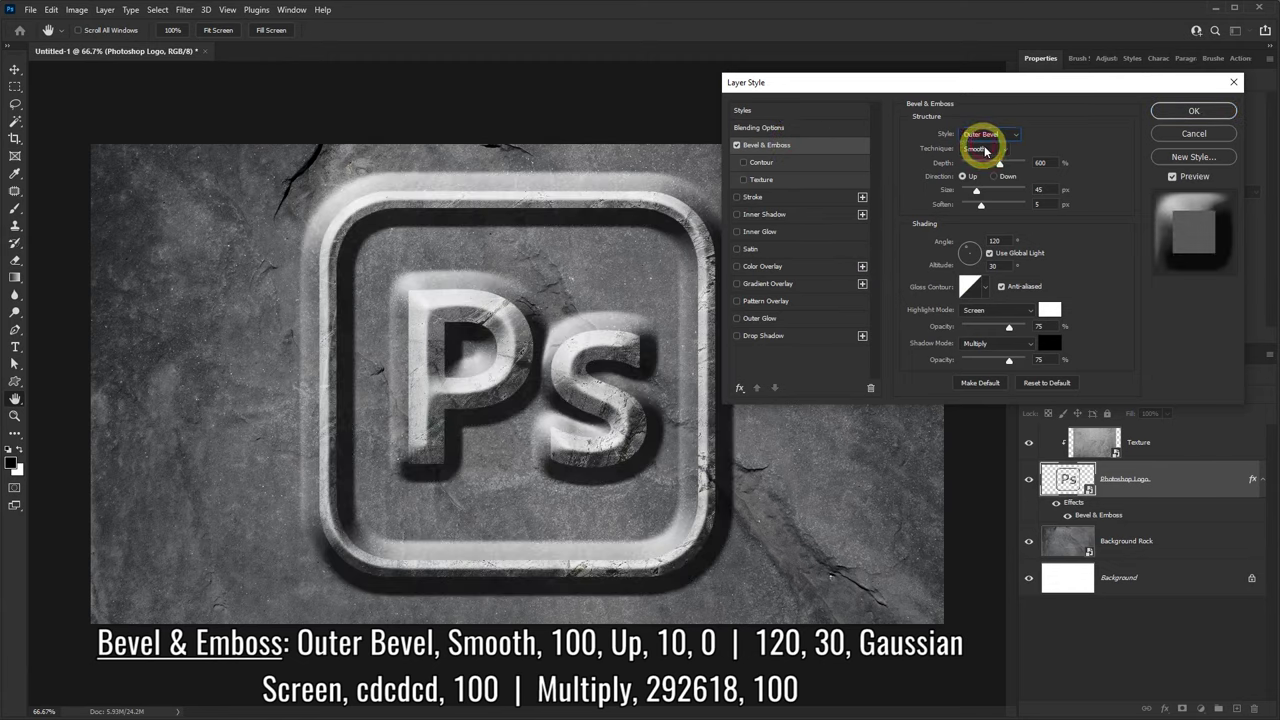
{"action": "left_click", "coordinate": [1001, 164]}
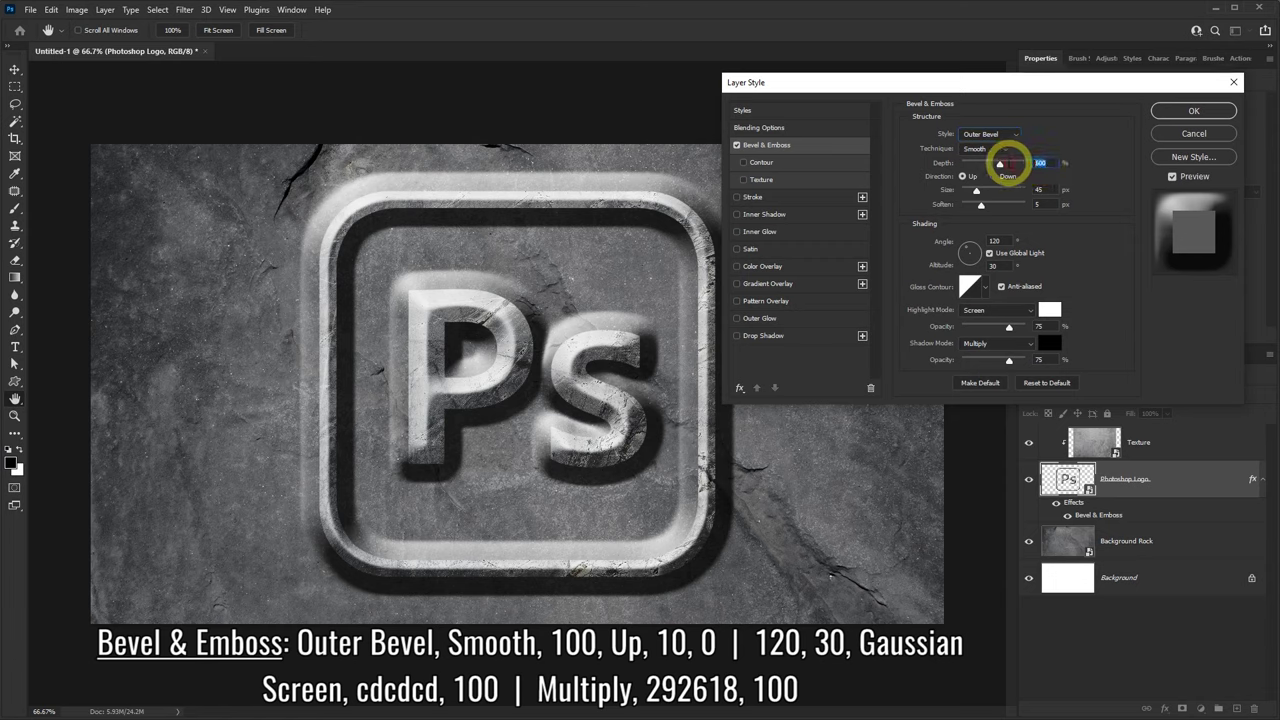
{"action": "type", "text": "100"}
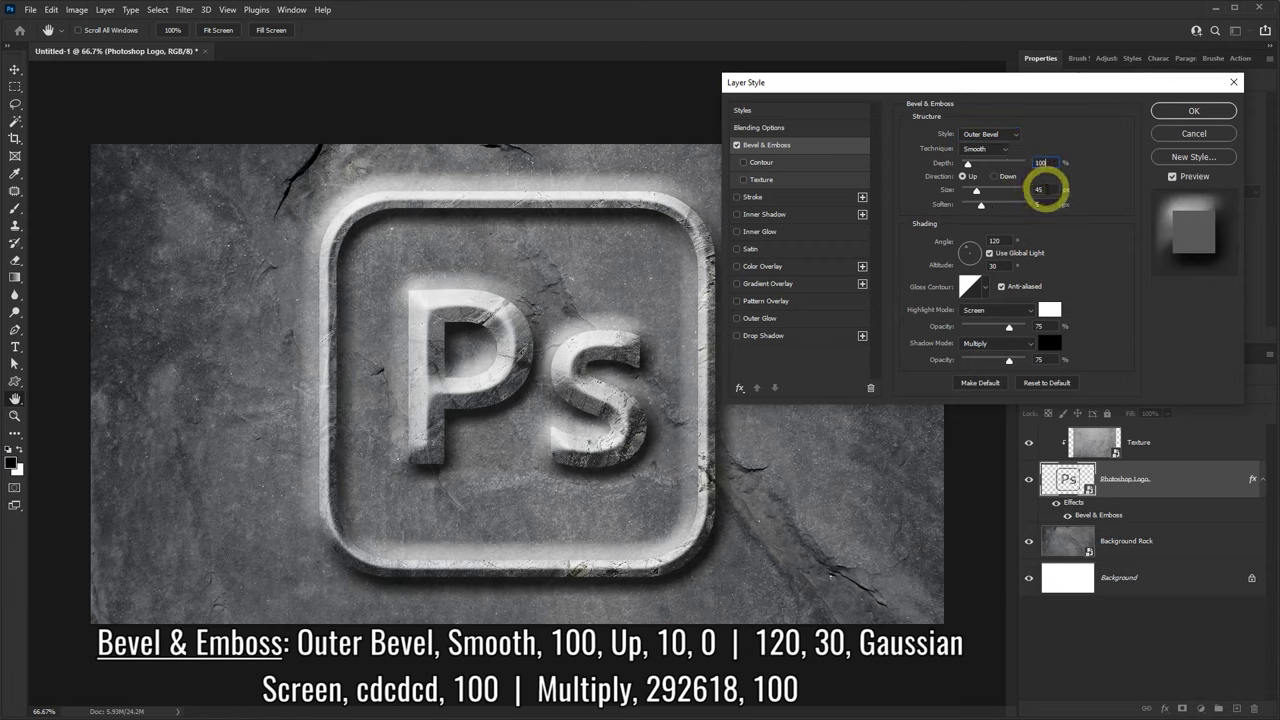
{"action": "left_click", "coordinate": [1040, 190]}
{"action": "type", "text": "10"}
{"action": "left_click", "coordinate": [1040, 204]}
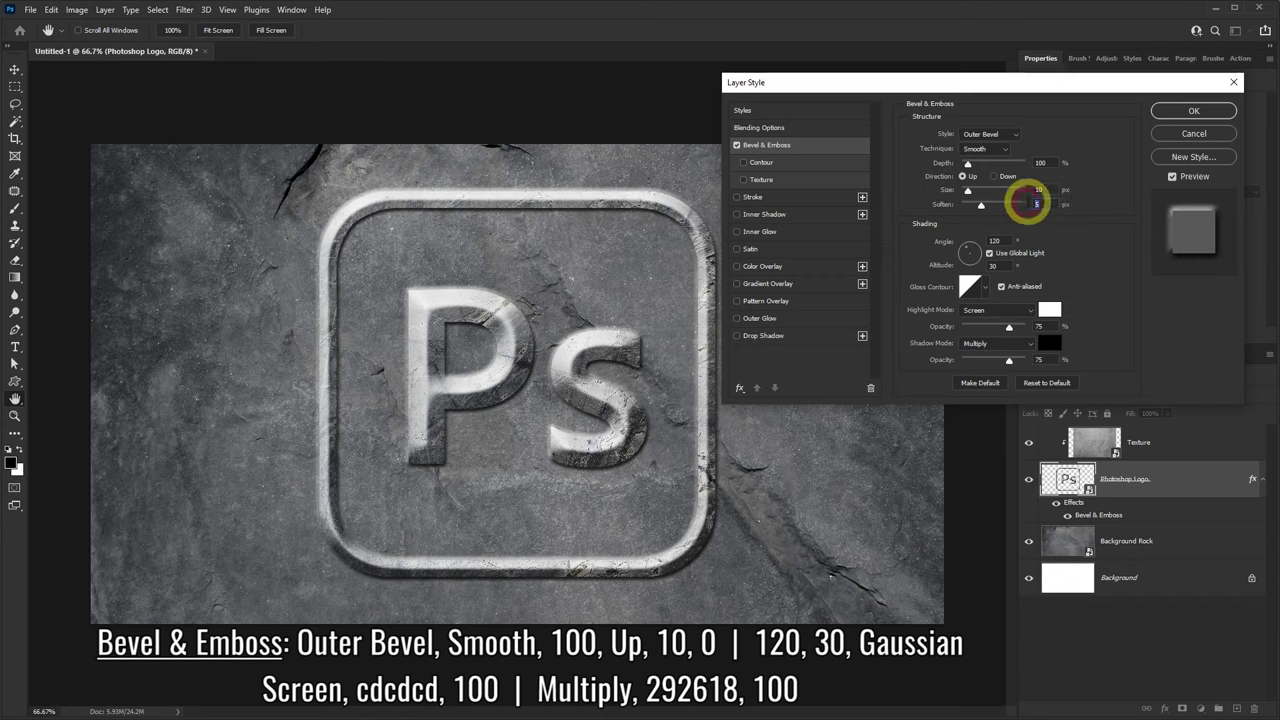
{"action": "type", "text": "0"}
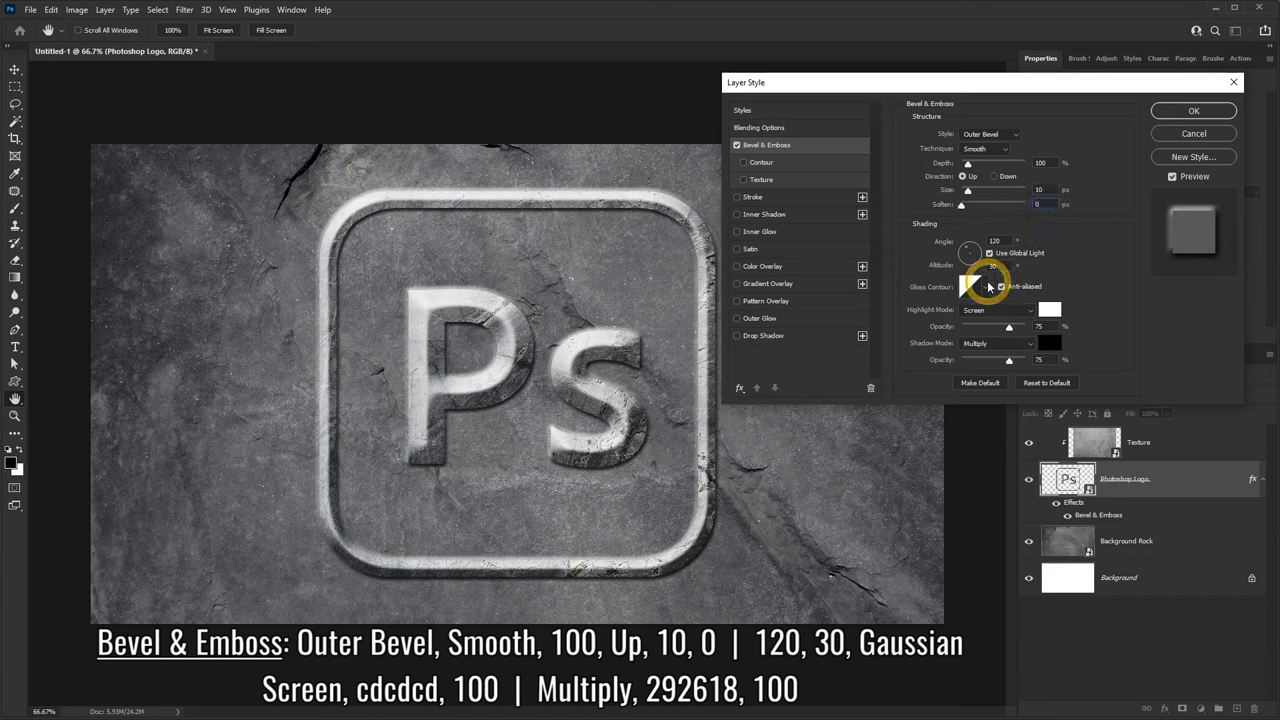
Use the Gaussian gloss contour and a #cdcdcd highlight at 100% opacity.
{"action": "left_click", "coordinate": [989, 287]}
{"action": "left_click", "coordinate": [1010, 318]}
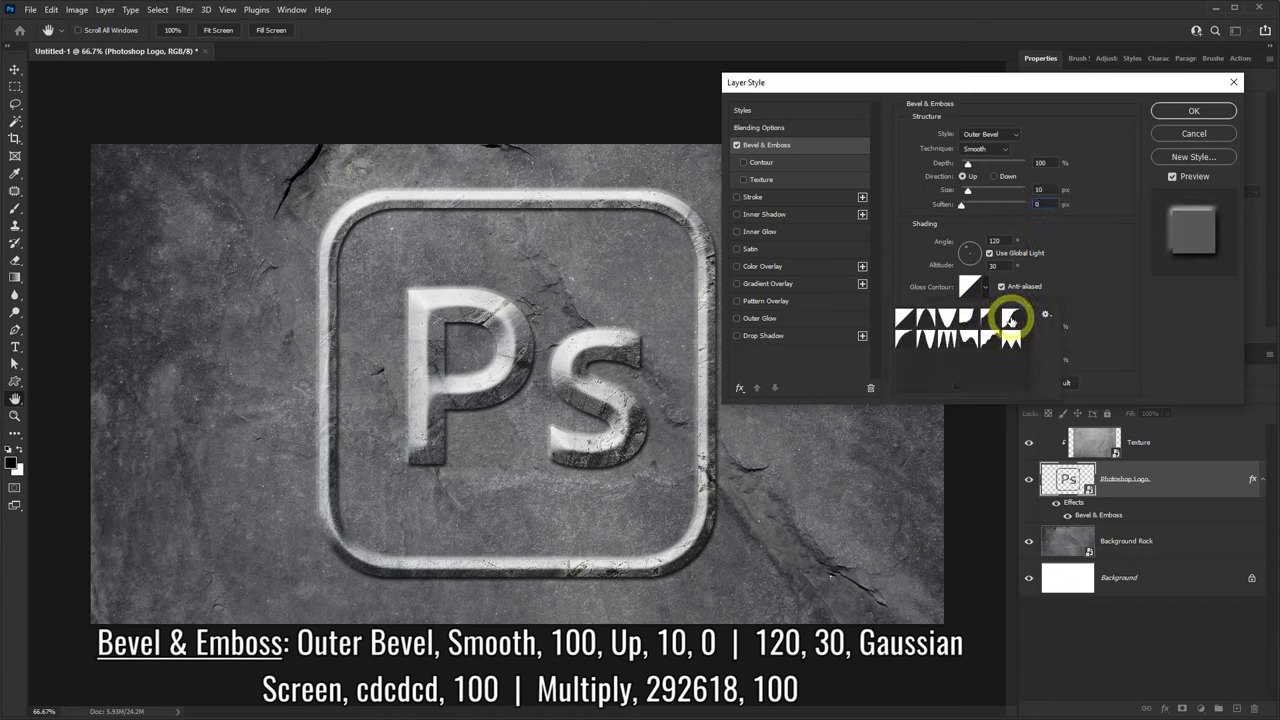
{"action": "left_click", "coordinate": [1010, 320]}
{"action": "left_click", "coordinate": [1103, 280]}
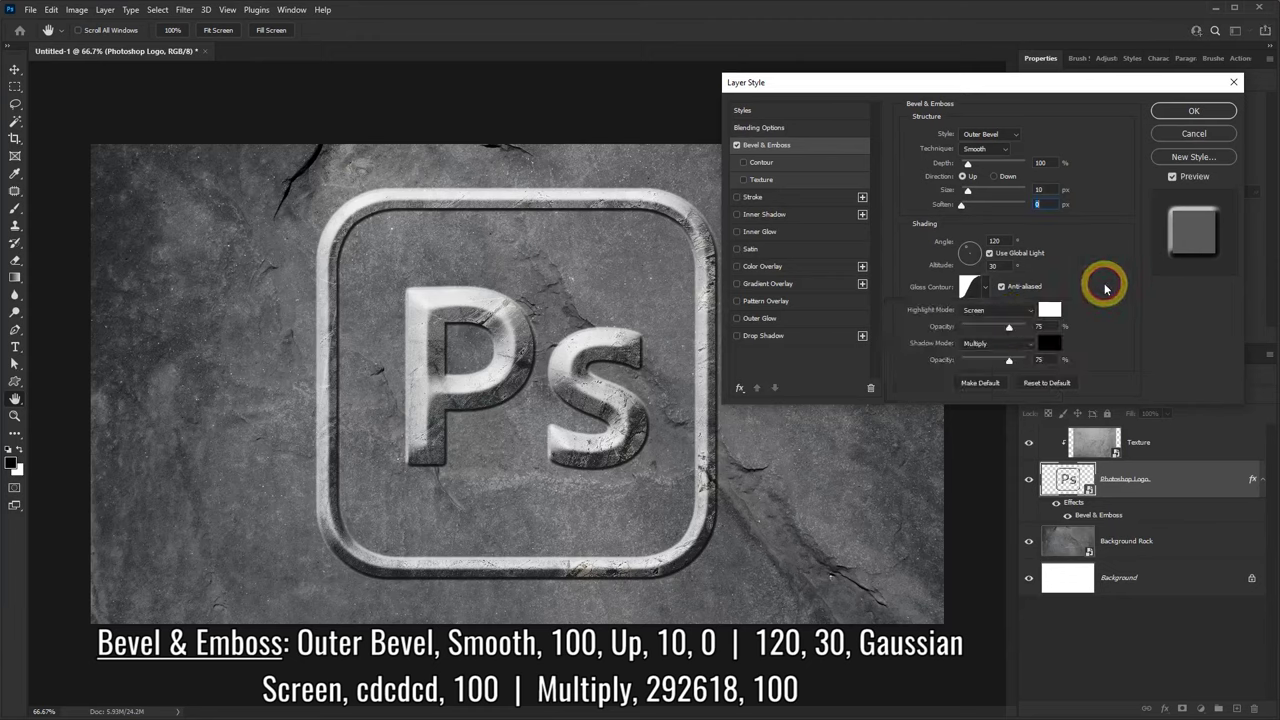
{"action": "left_click", "coordinate": [1048, 311]}
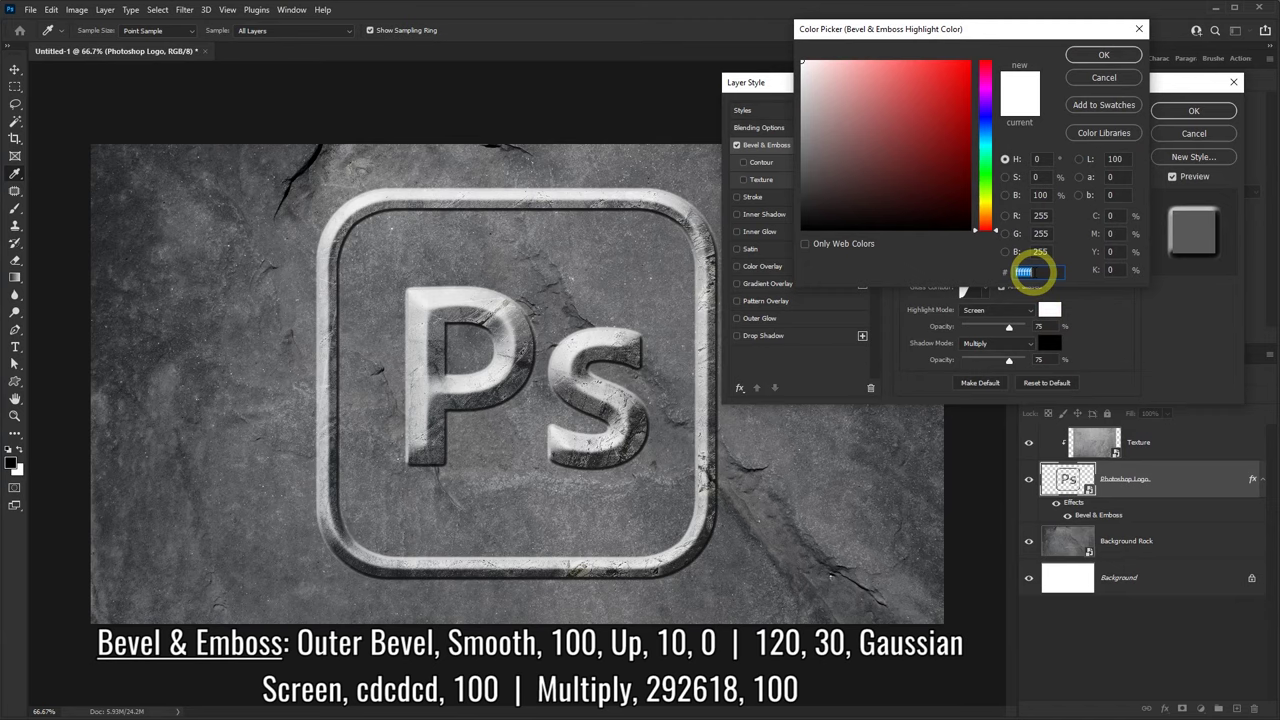
{"action": "type", "text": "cdcdcd"}
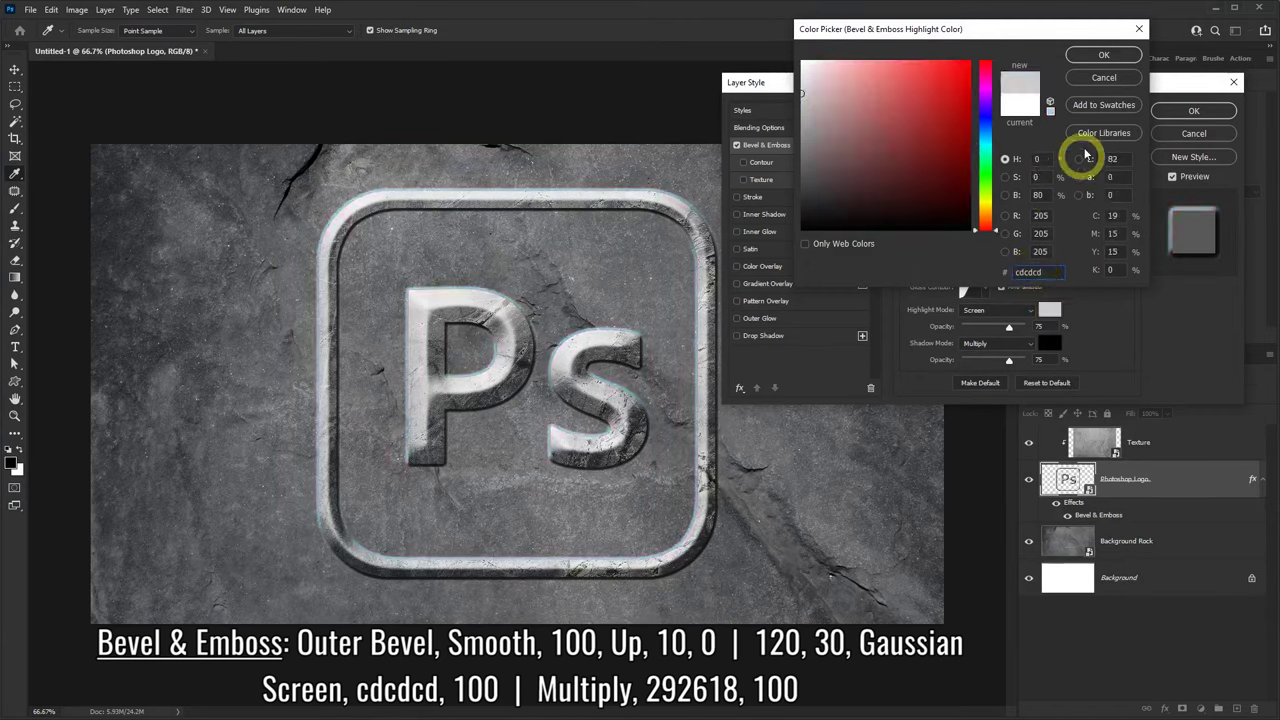
{"action": "left_click", "coordinate": [1102, 55]}
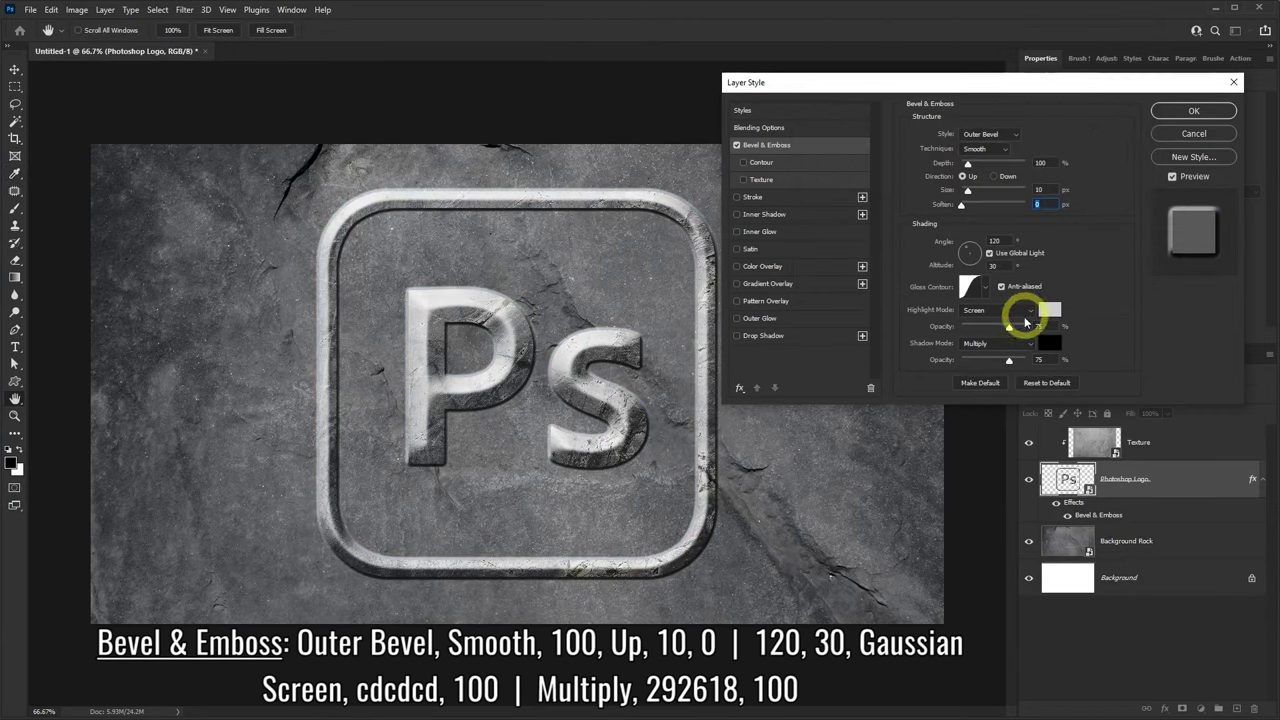
{"action": "left_click_drag", "start_coordinate": [1009, 328], "coordinate": [1033, 330]}
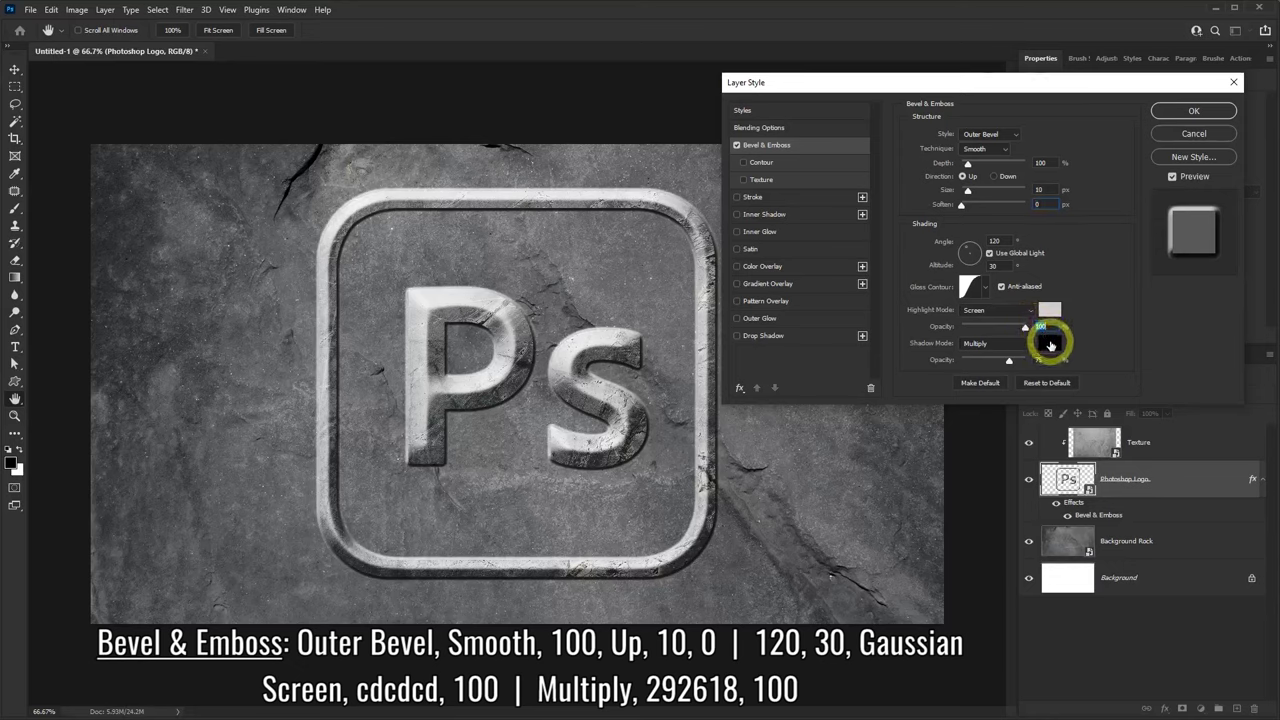
Set the bevel shadow colour to #292618 at 100% opacity.
{"action": "left_click", "coordinate": [1047, 344]}
{"action": "type", "text": "29"}
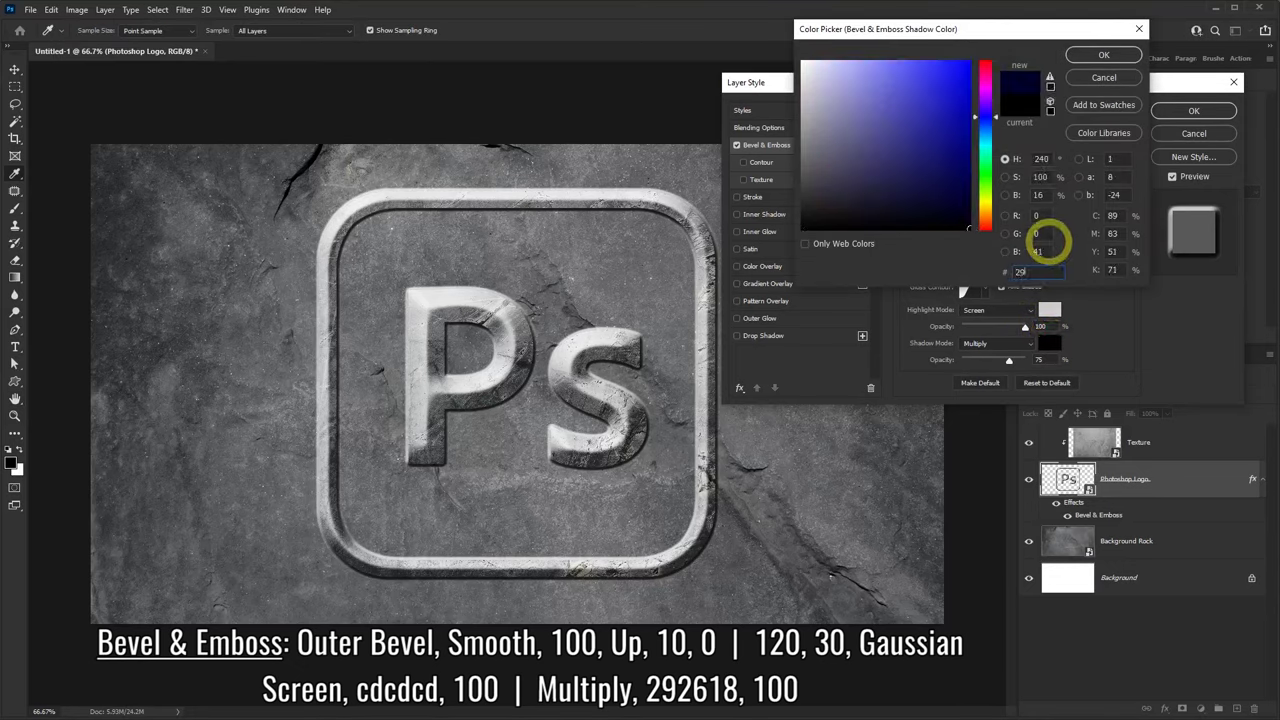
{"action": "type", "text": "2618"}
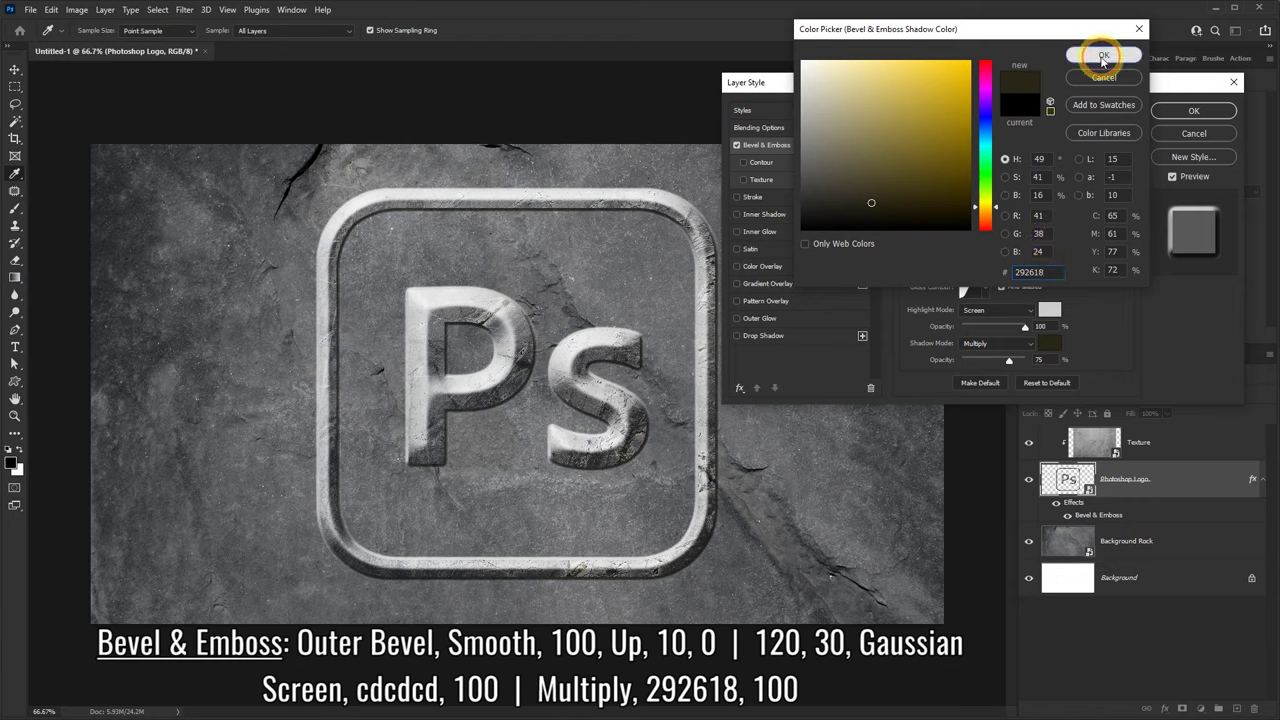
{"action": "left_click", "coordinate": [1103, 56]}
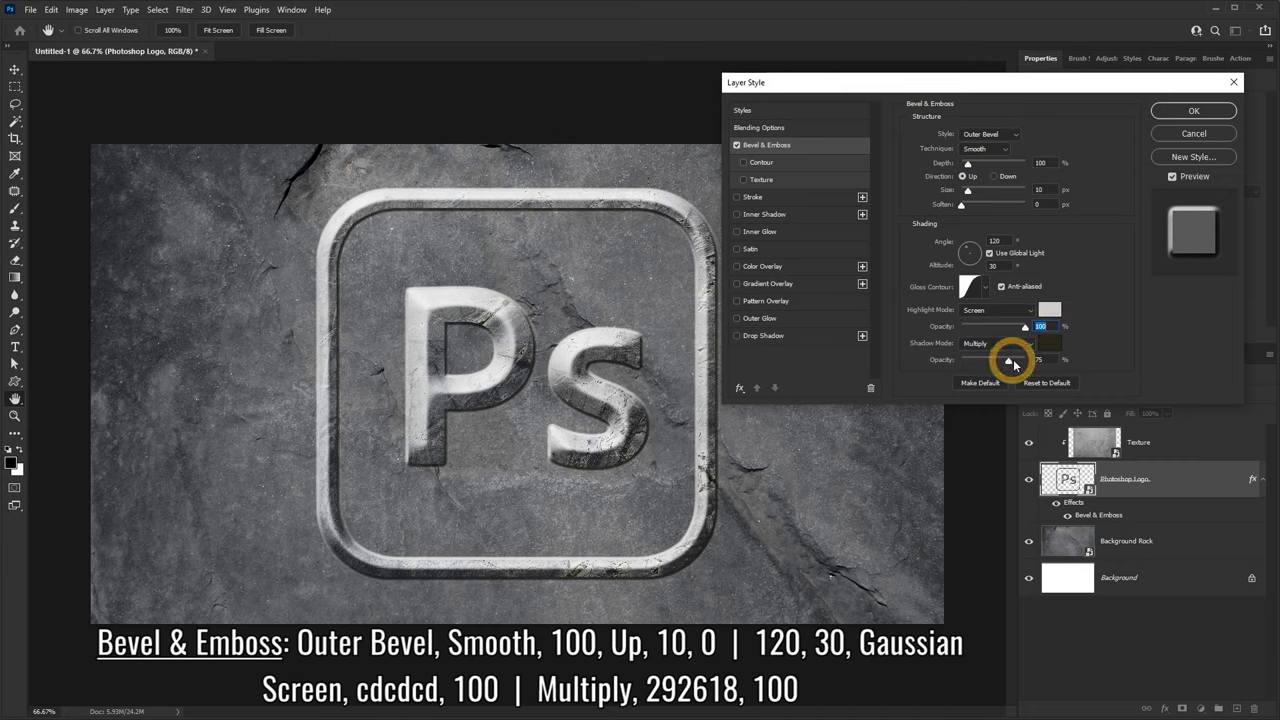
{"action": "left_click_drag", "start_coordinate": [1010, 360], "coordinate": [1034, 356]}
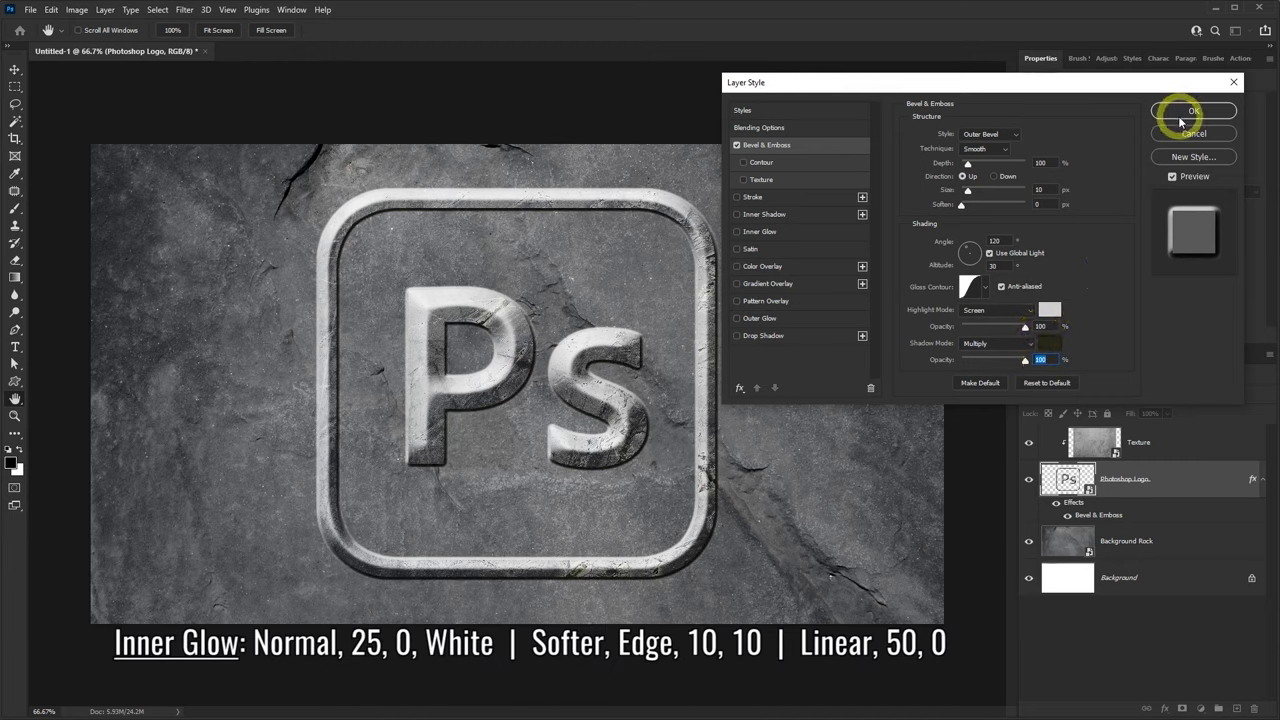
Add a white Normal Inner Glow at 25%, Softer, choke 10, size 10, and apply.
{"action": "left_click", "coordinate": [779, 233]}
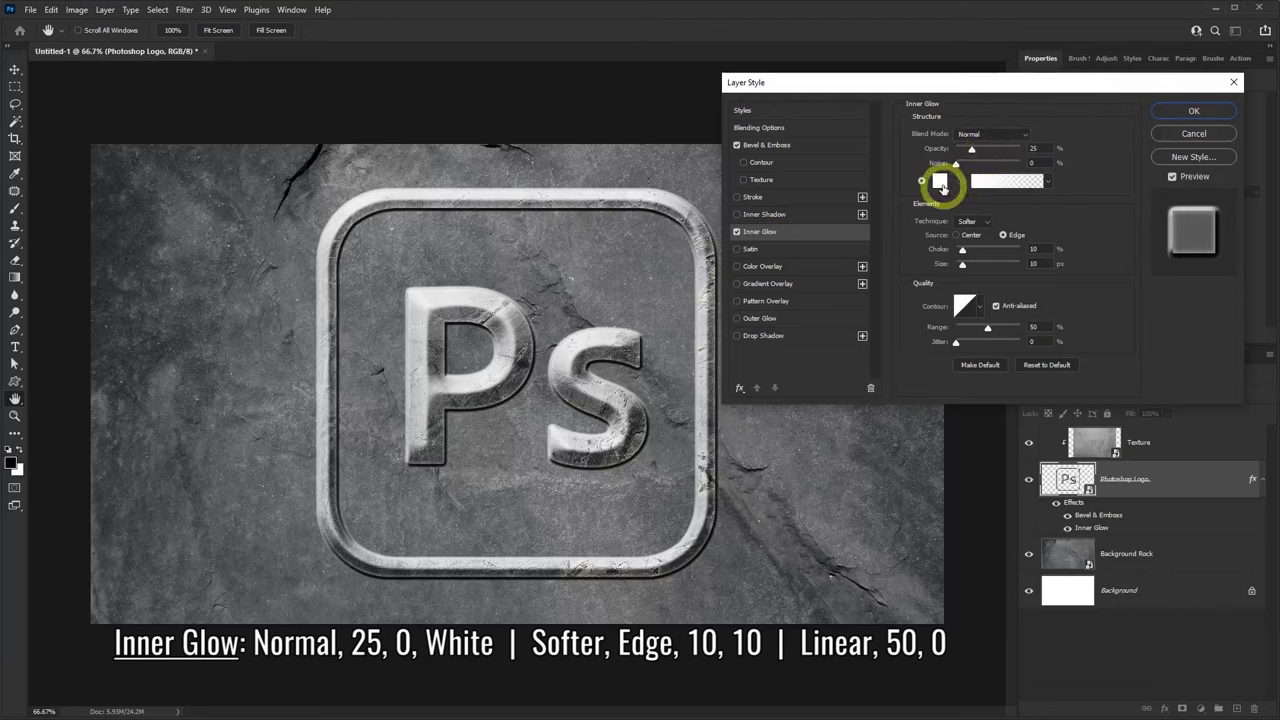
{"action": "left_click", "coordinate": [939, 180]}
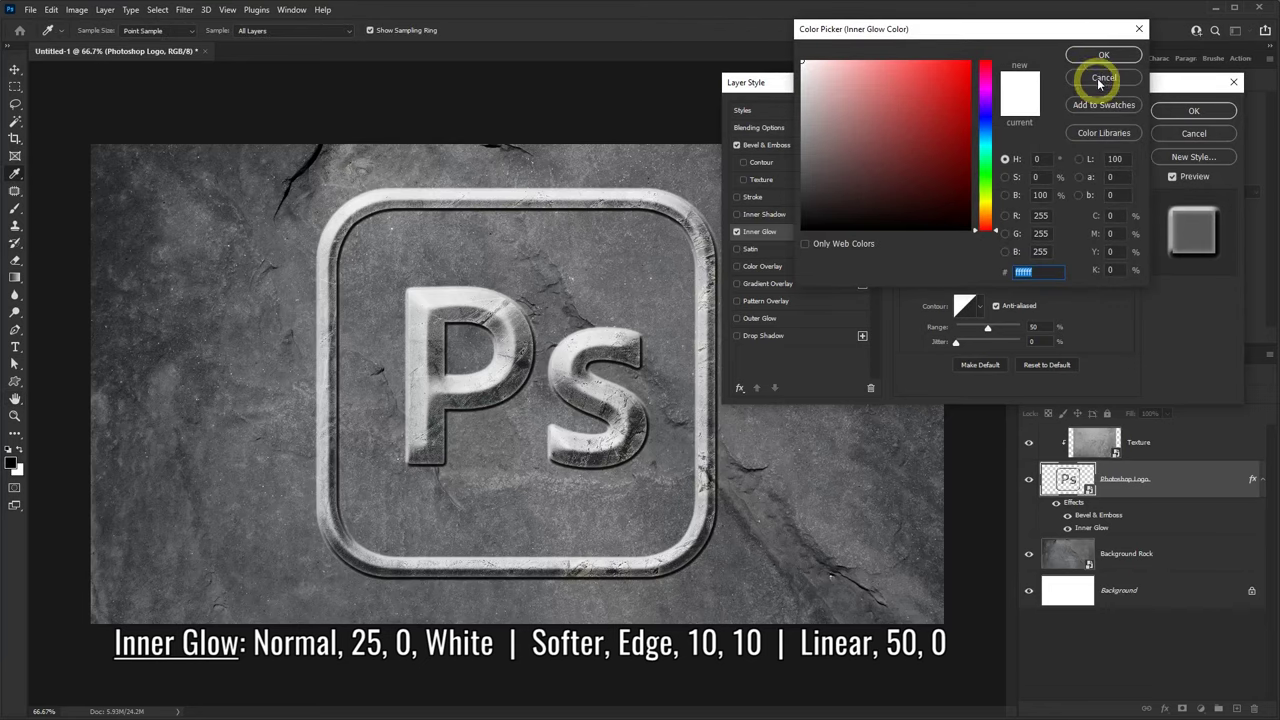
{"action": "left_click", "coordinate": [1104, 55]}
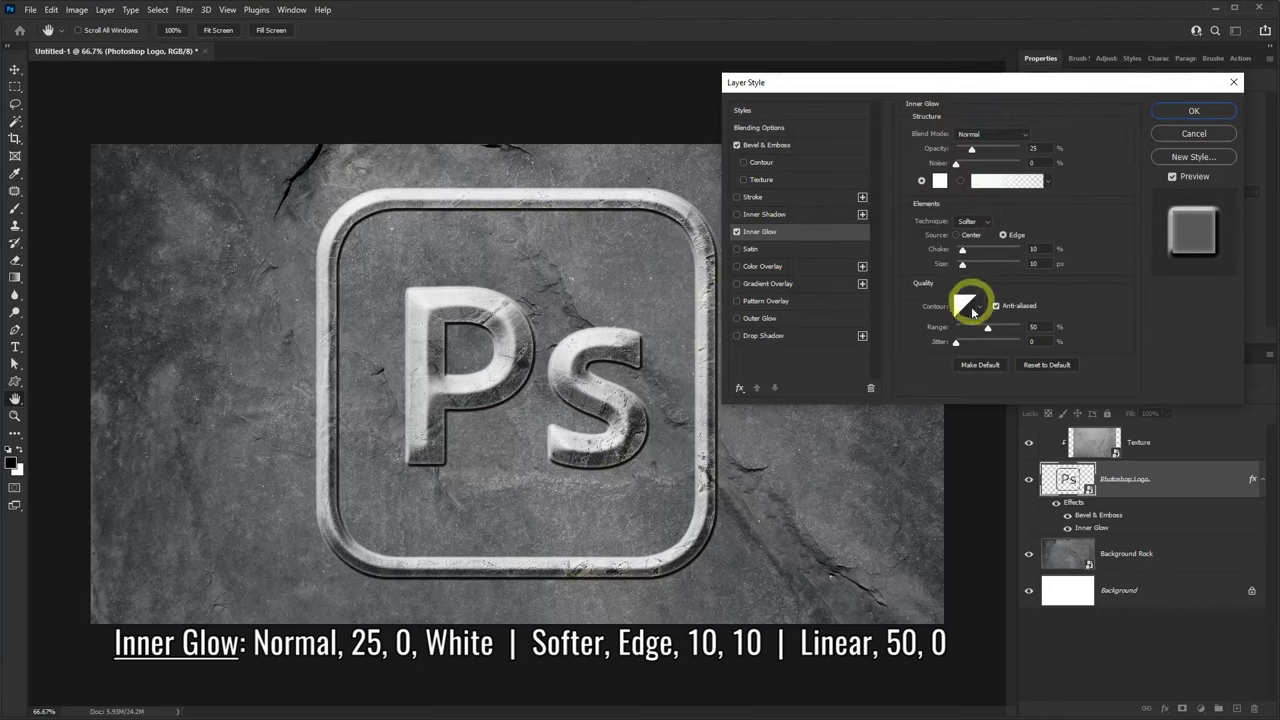
{"action": "left_click", "coordinate": [1190, 116]}
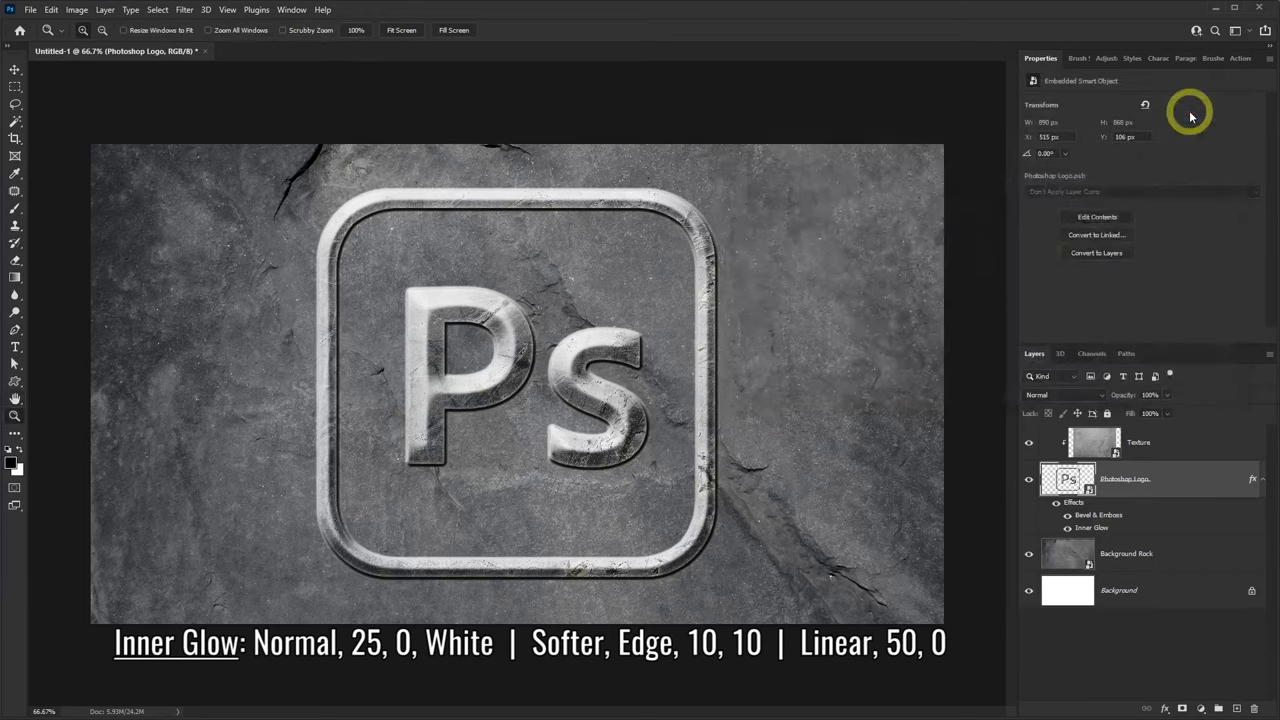
Add a Brightness/Contrast layer clipped to Texture with brightness -15 and contrast 30.
{"action": "left_click", "coordinate": [1192, 447]}
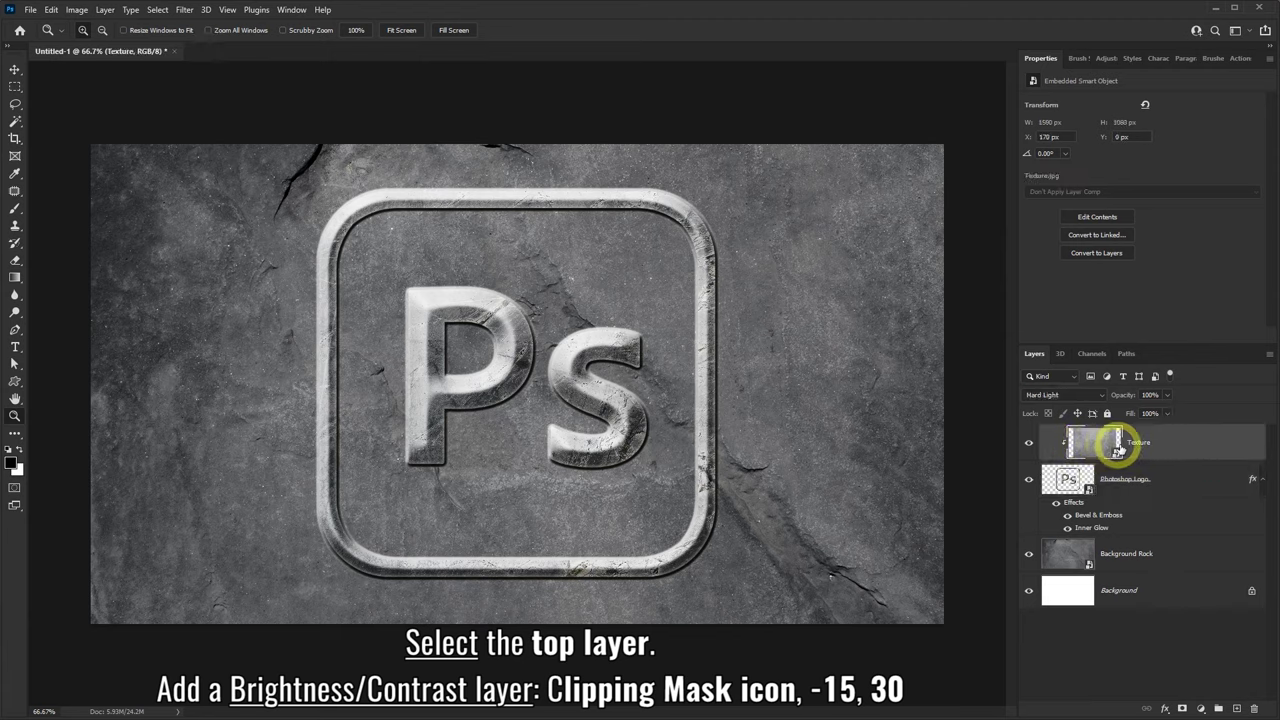
{"action": "left_click", "coordinate": [1201, 708]}
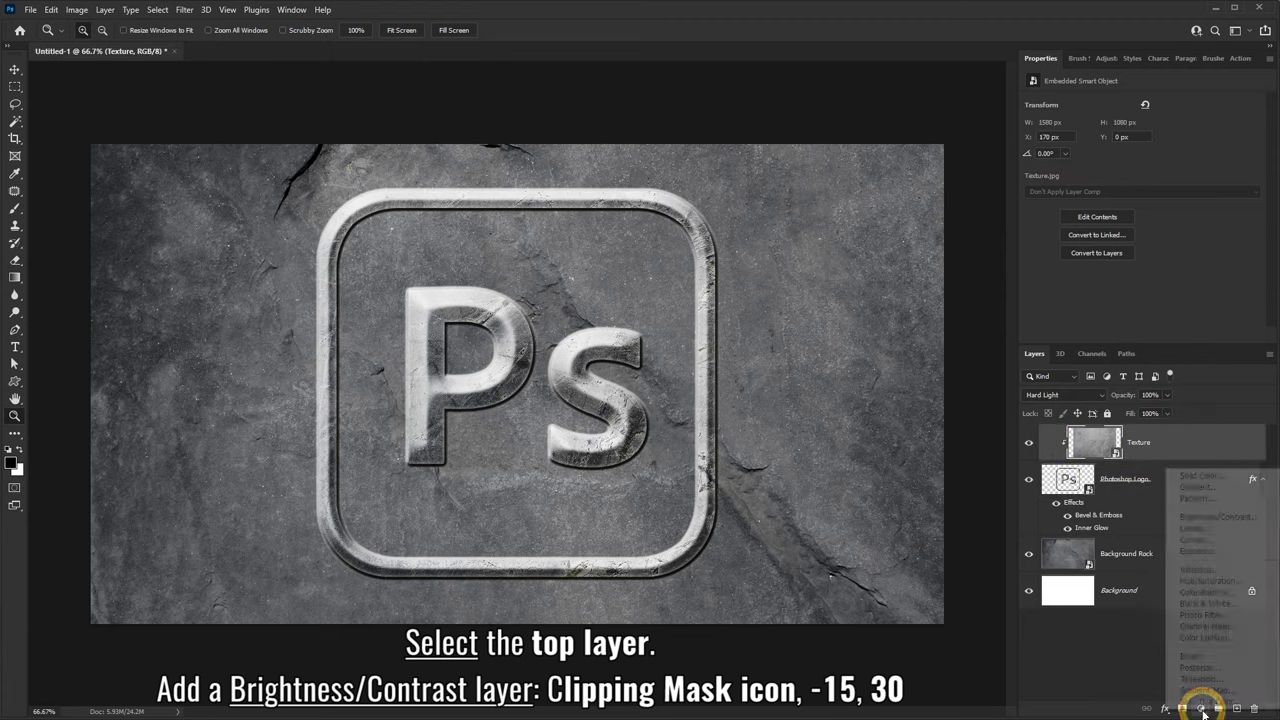
{"action": "left_click", "coordinate": [1215, 518]}
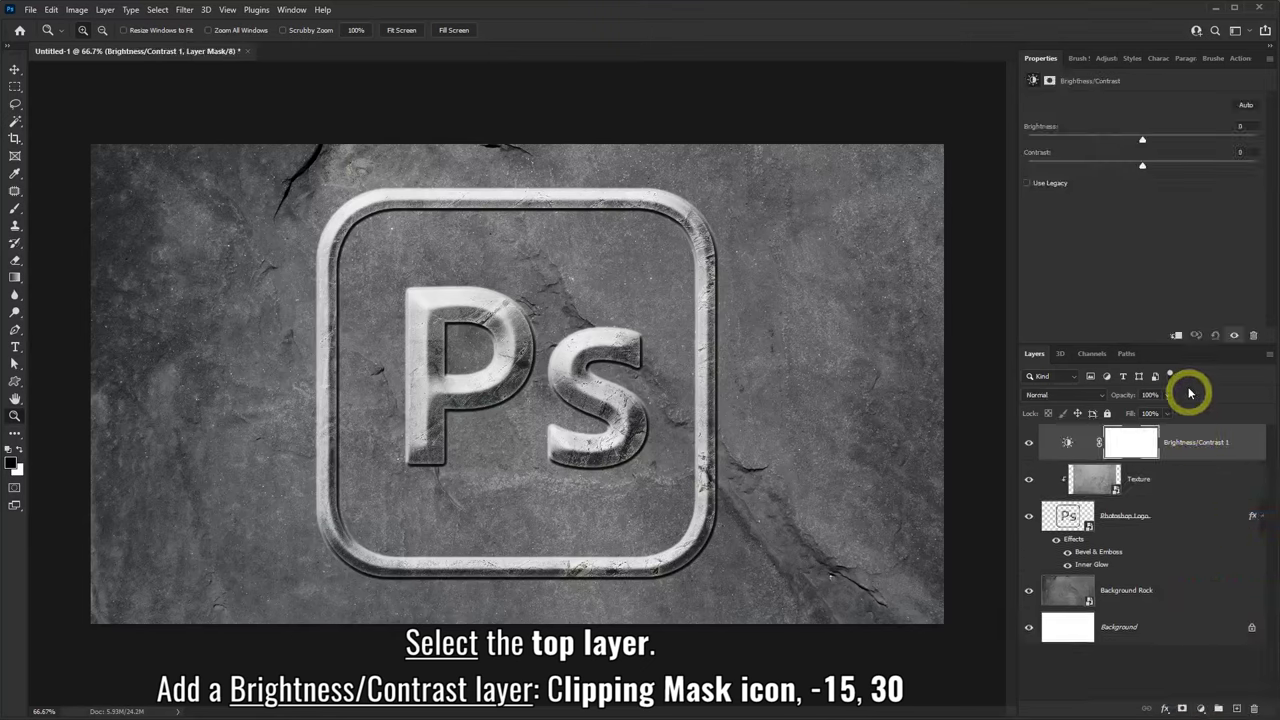
{"action": "left_click", "coordinate": [1176, 335]}
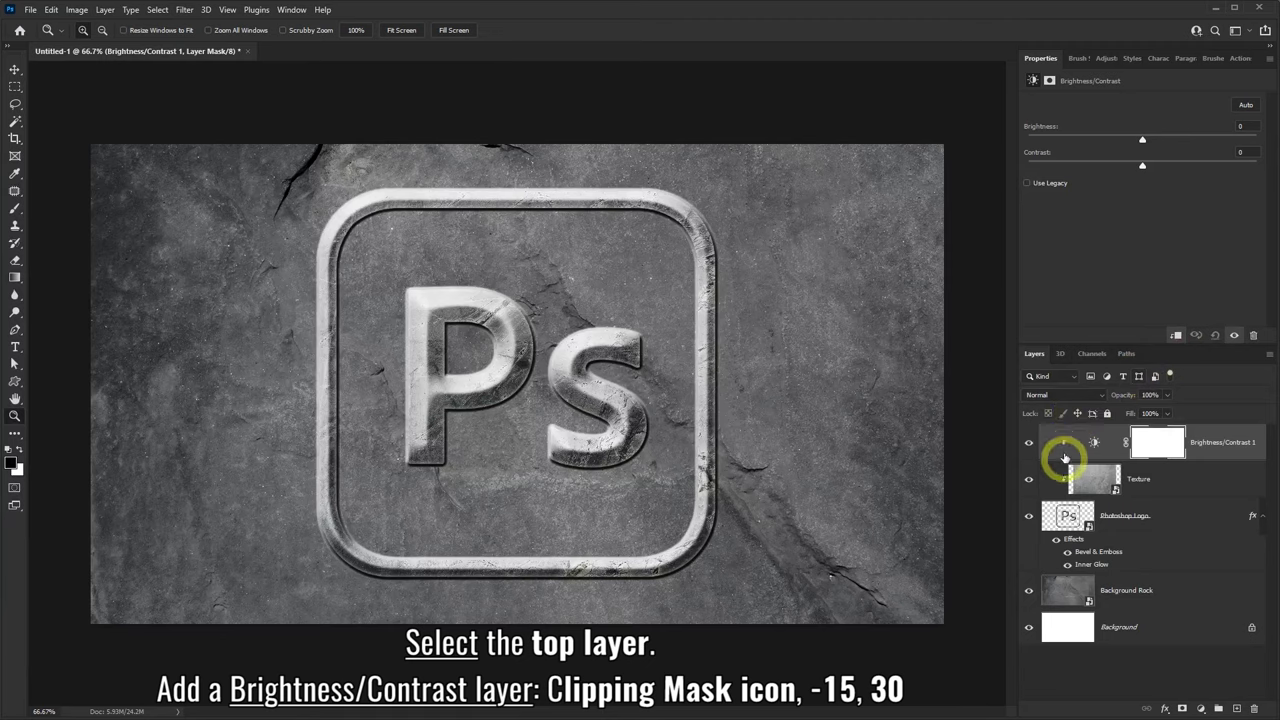
{"action": "left_click", "coordinate": [1229, 127]}
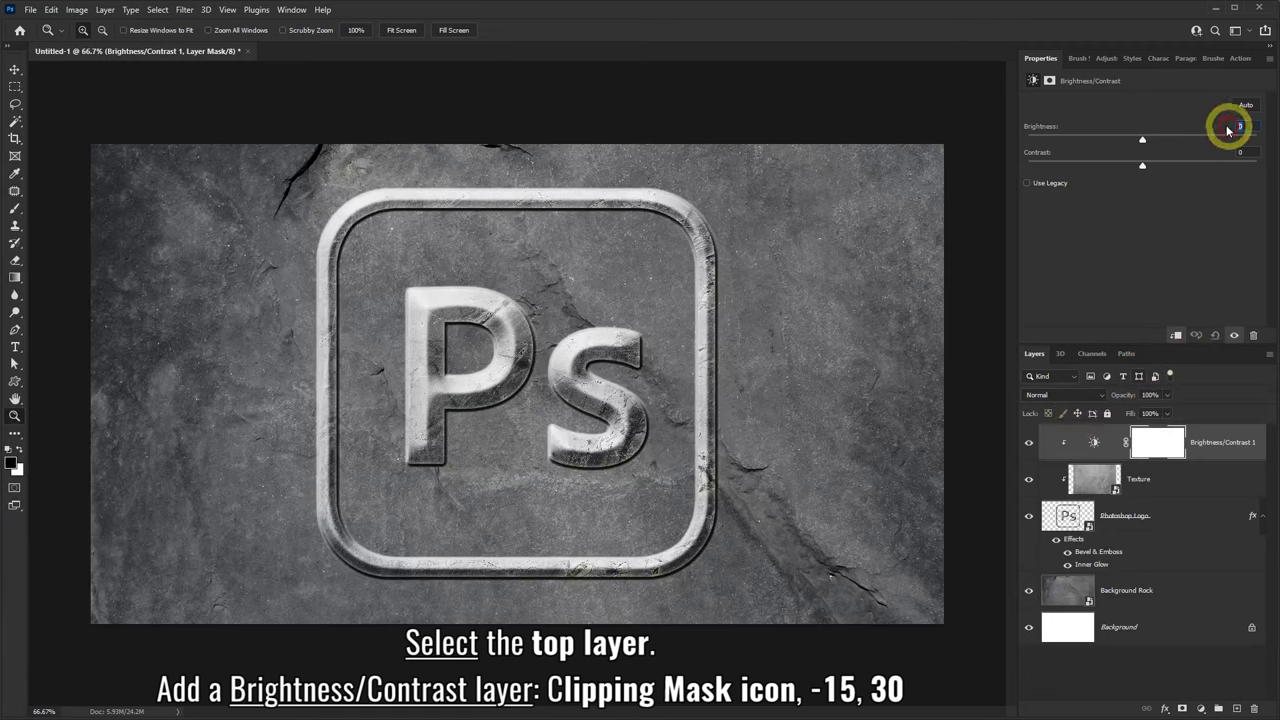
{"action": "type", "text": "-15"}
{"action": "key", "text": "Return"}
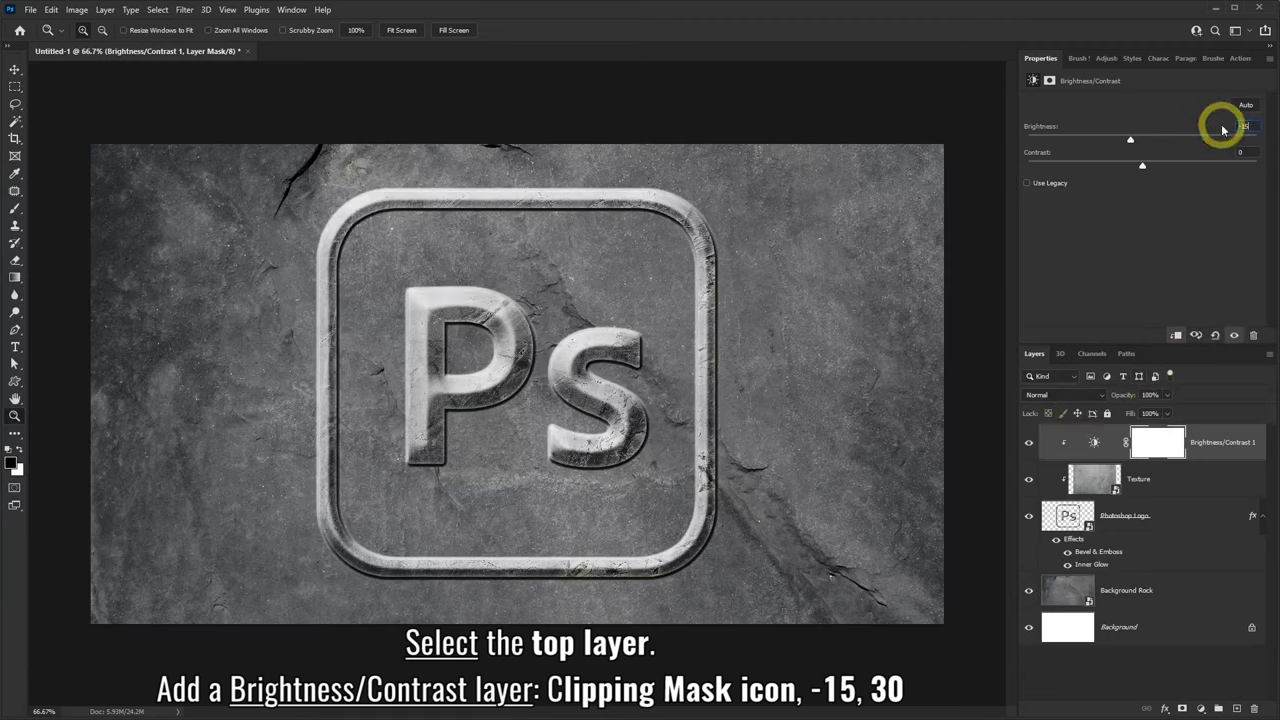
{"action": "left_click", "coordinate": [1227, 155]}
{"action": "type", "text": "30"}
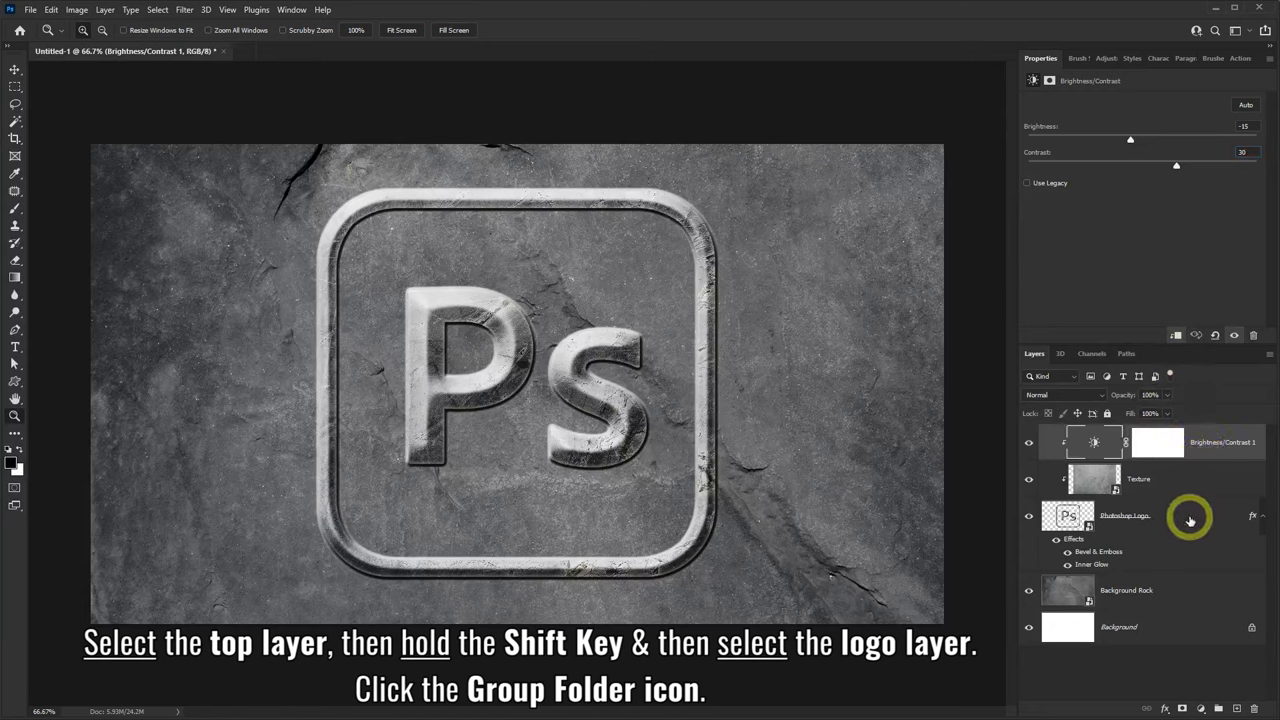
Group the adjustment, Texture and Photoshop Logo layers into Group 1, then check its contents.
{"action": "left_click", "coordinate": [1192, 520], "text": "shift"}
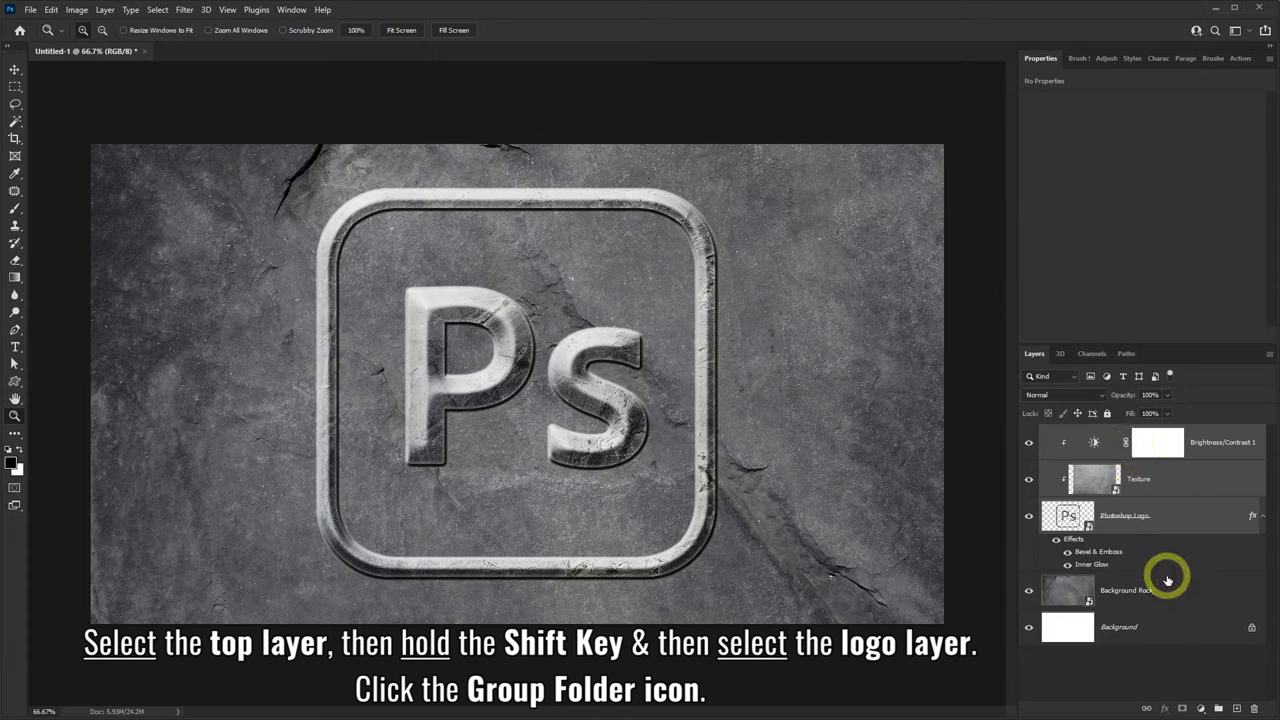
{"action": "left_click", "coordinate": [1218, 710]}
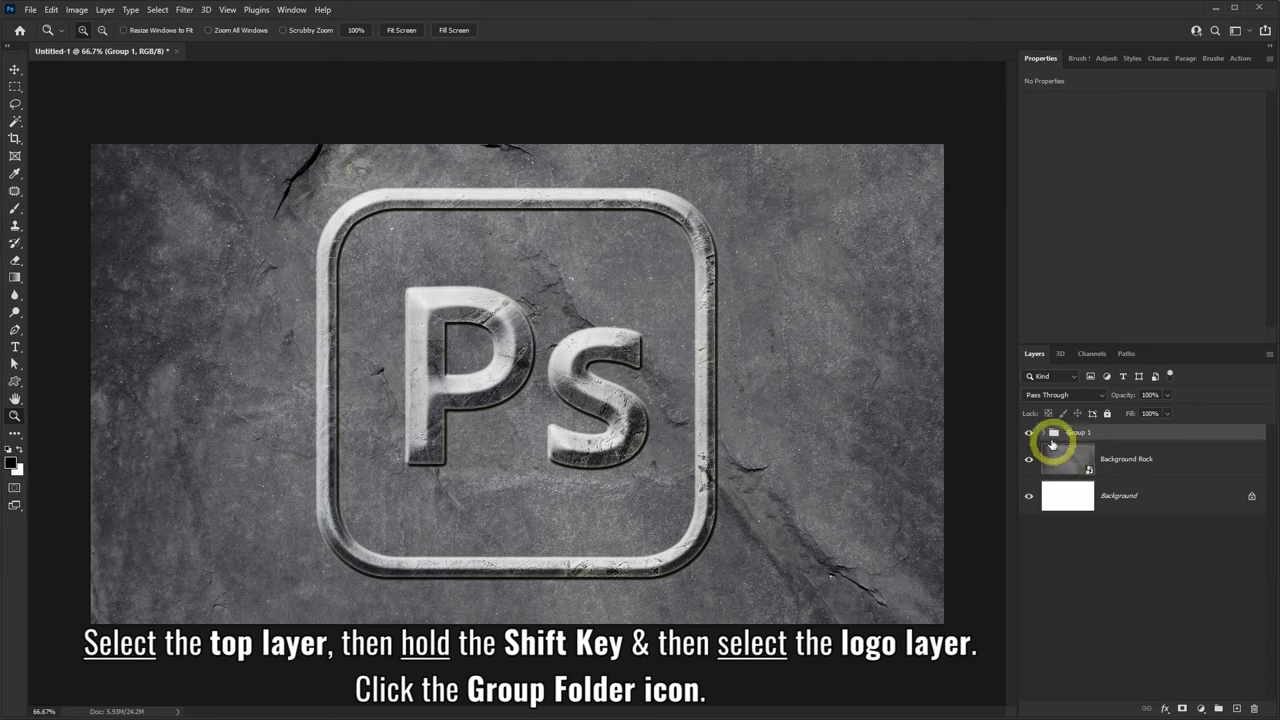
{"action": "left_click", "coordinate": [1043, 432]}
{"action": "left_click", "coordinate": [1043, 433]}
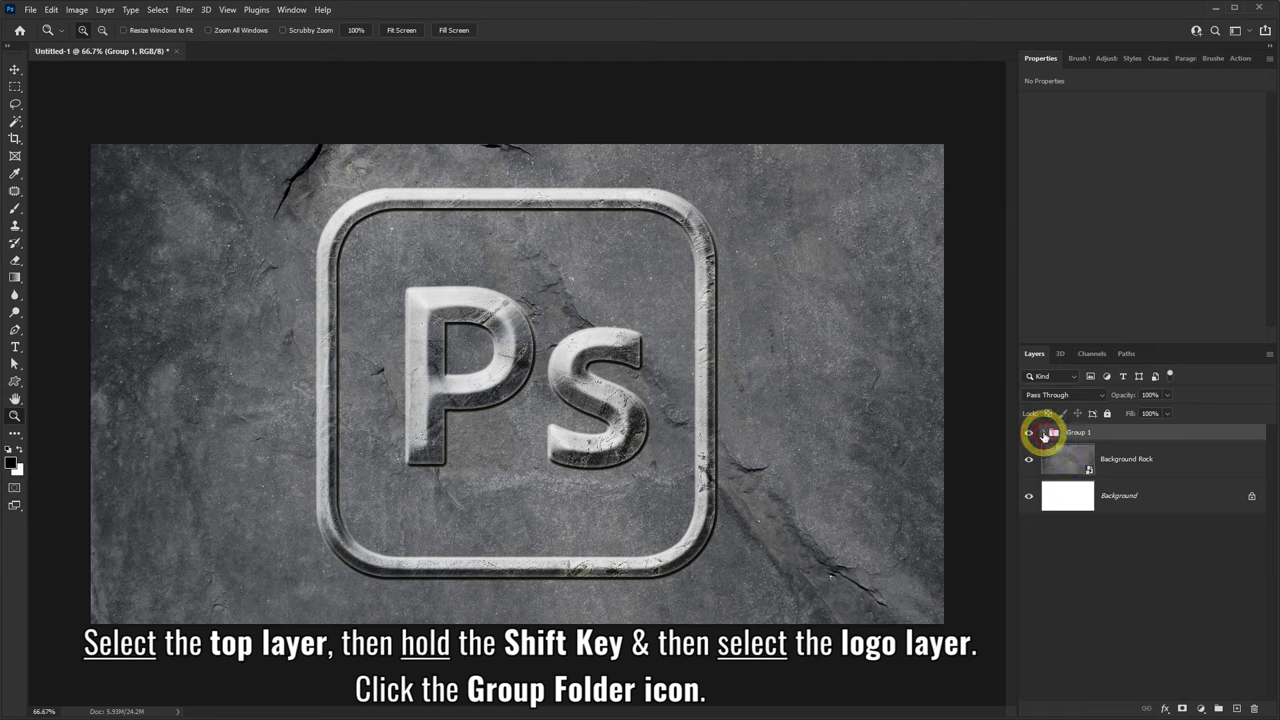
Give Group 1 an Overlay colour overlay of #e0ab1c at 100% plus a black drop shadow.
{"action": "right_click", "coordinate": [1176, 434]}
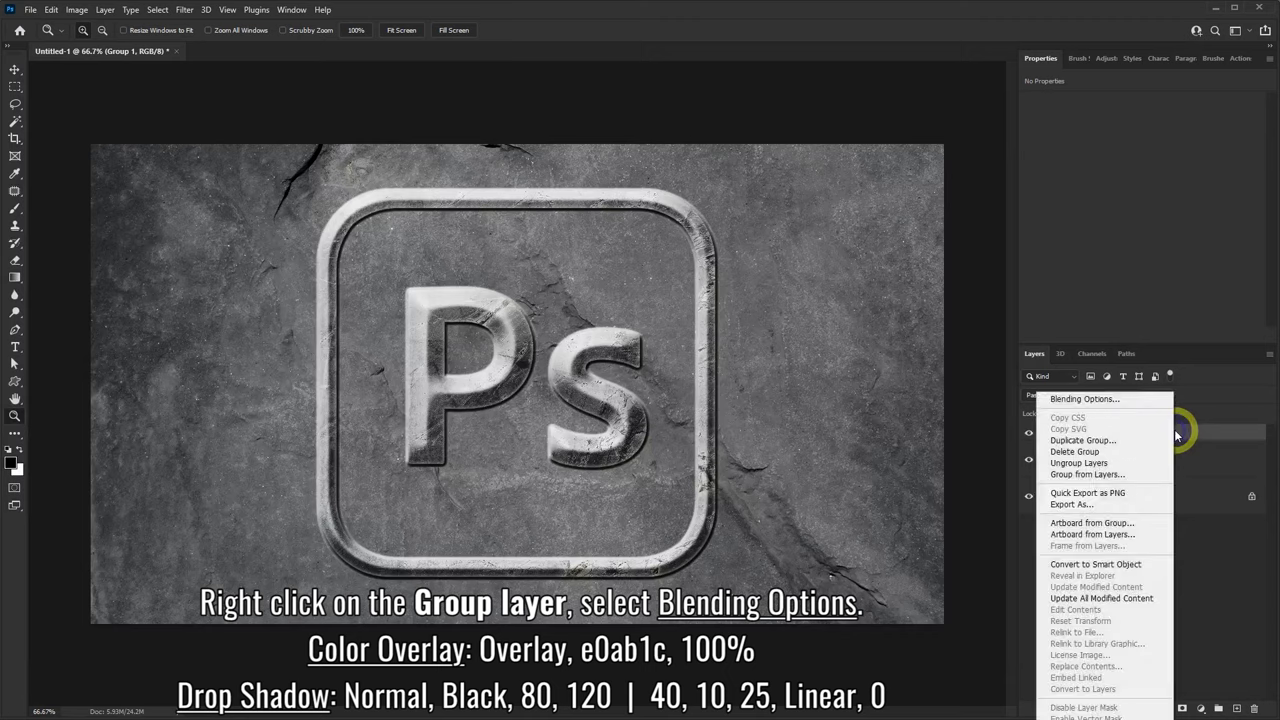
{"action": "left_click", "coordinate": [1103, 401]}
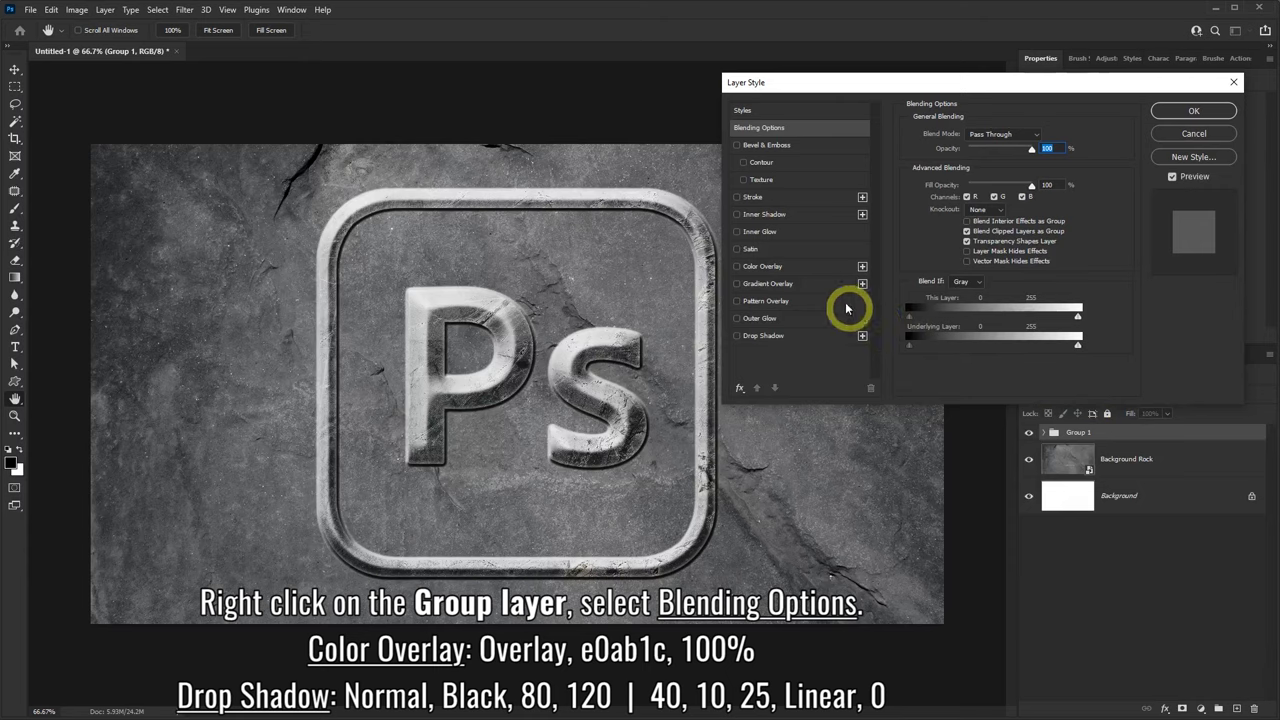
{"action": "left_click", "coordinate": [762, 266]}
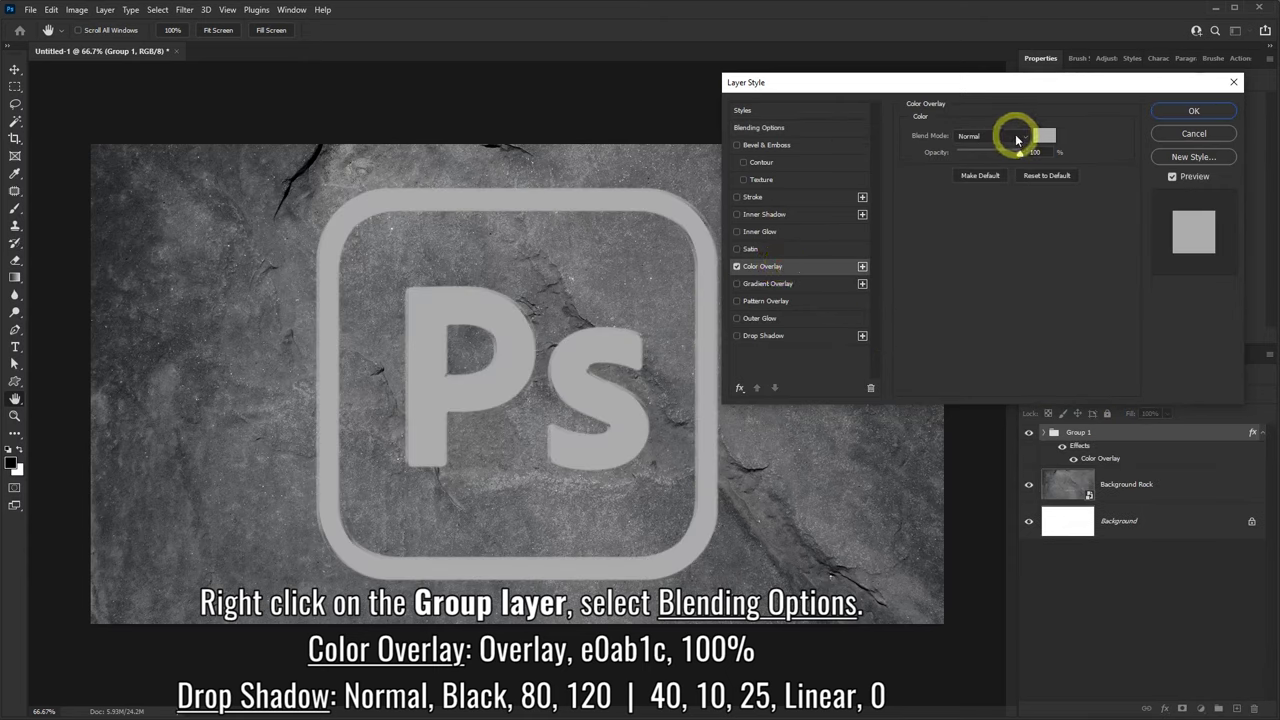
{"action": "left_click", "coordinate": [1017, 140]}
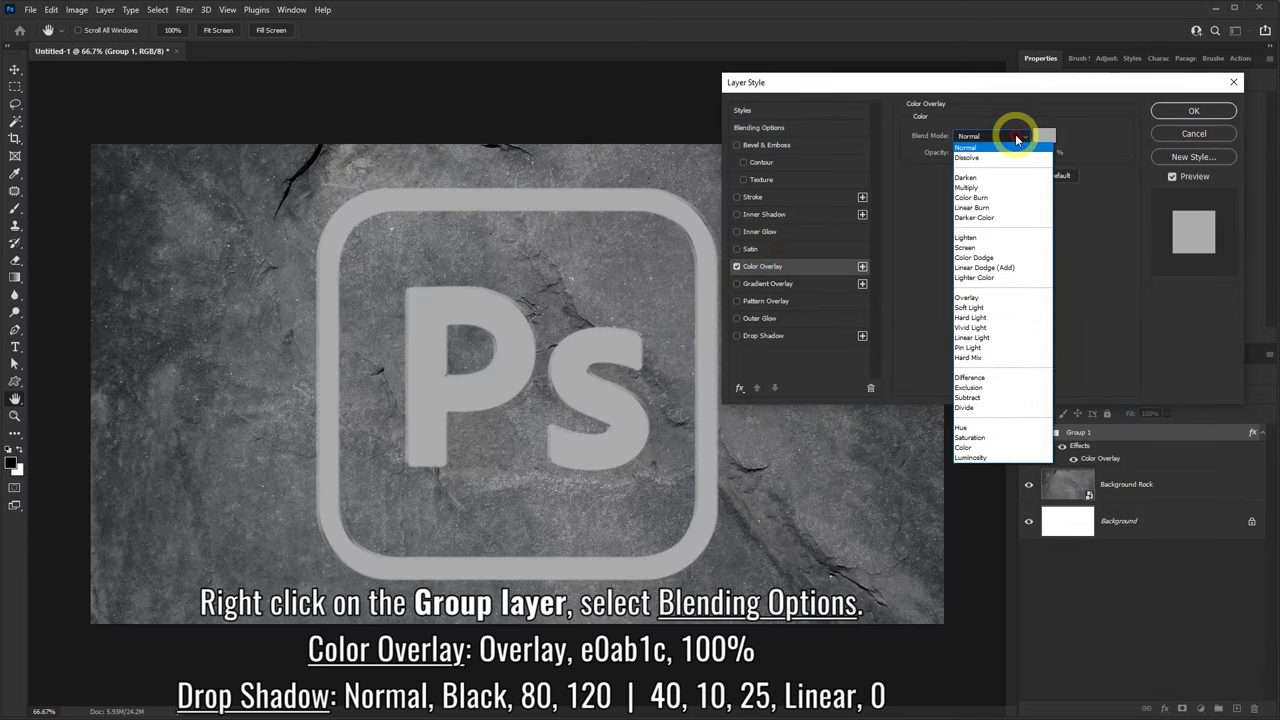
{"action": "left_click", "coordinate": [970, 300]}
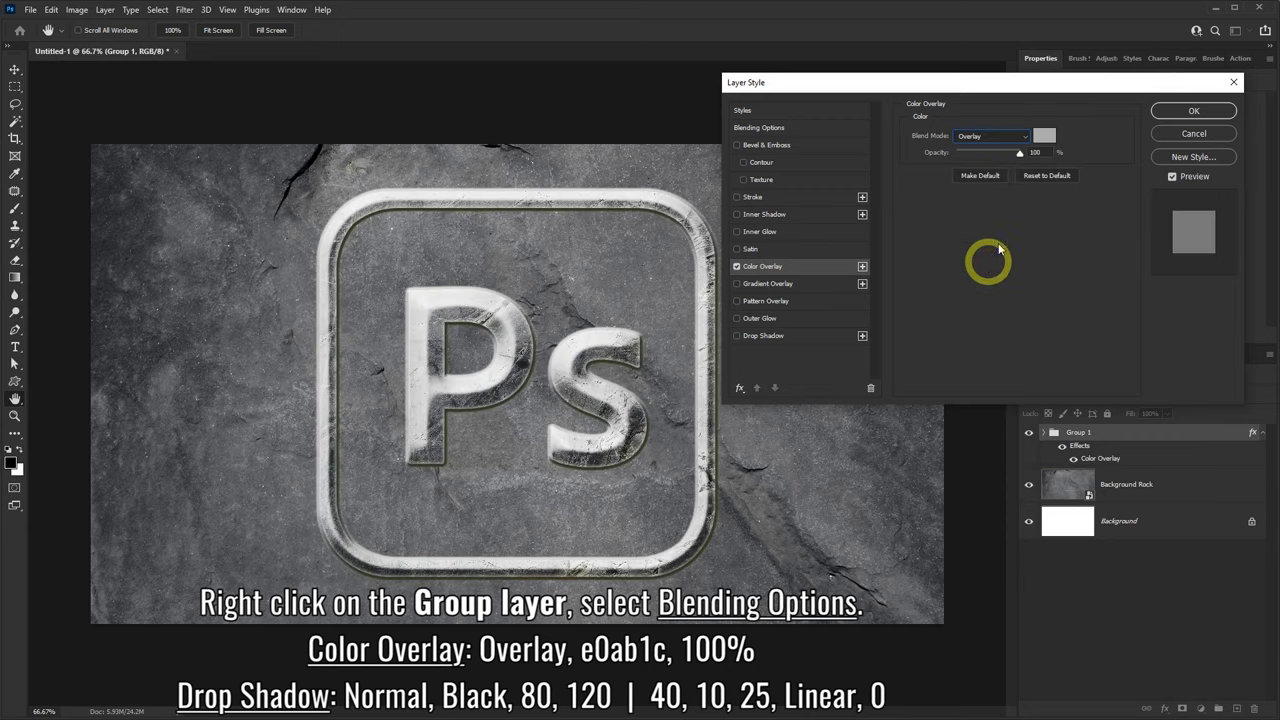
{"action": "left_click", "coordinate": [1043, 136]}
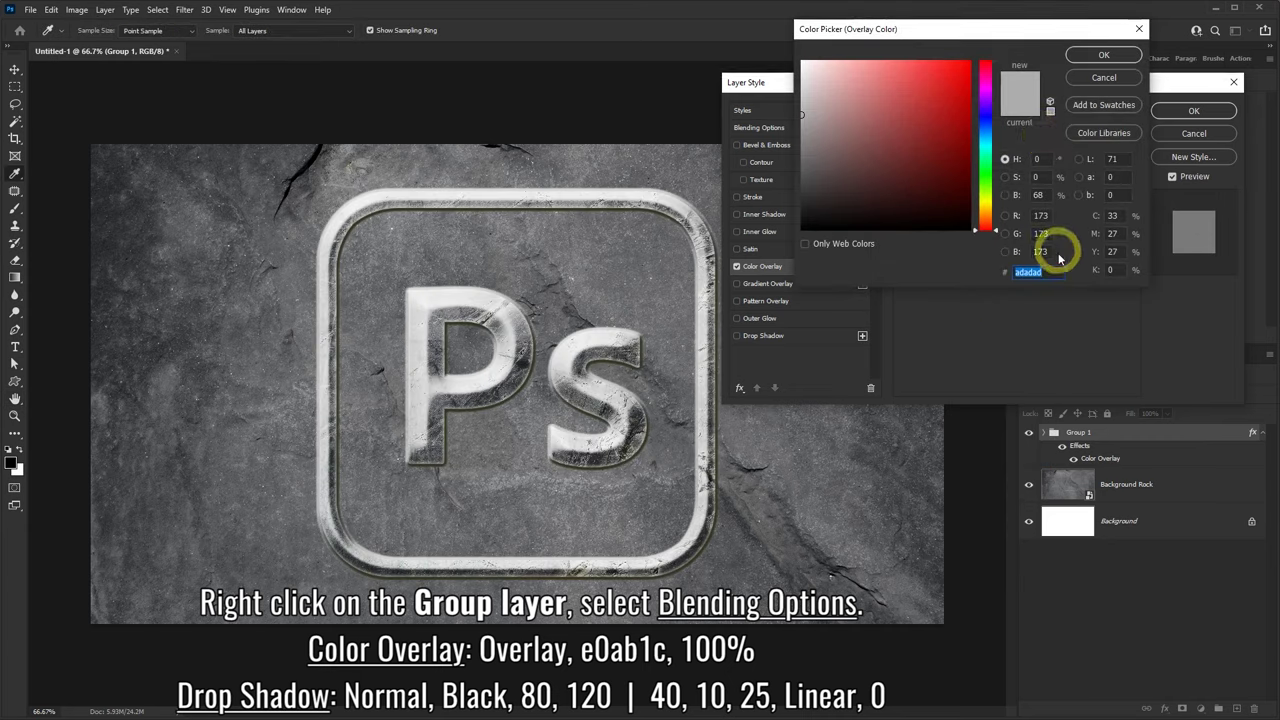
{"action": "type", "text": "e0a"}
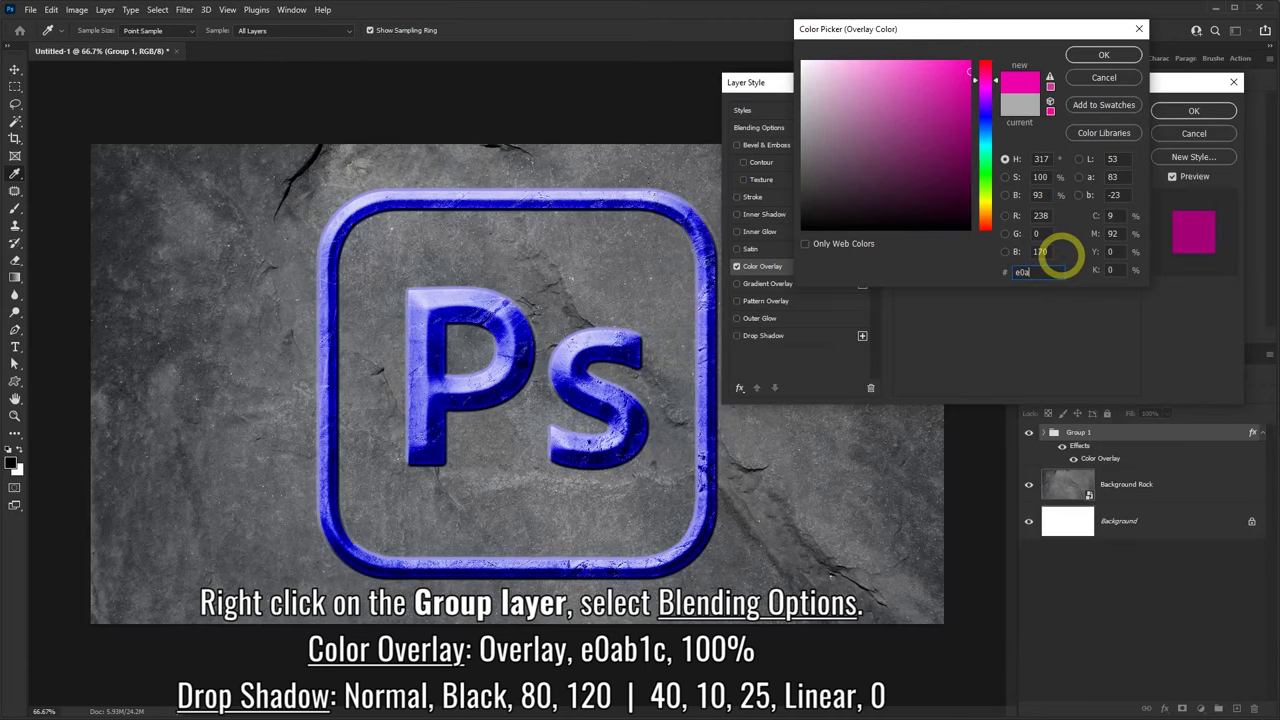
{"action": "type", "text": "b1c"}
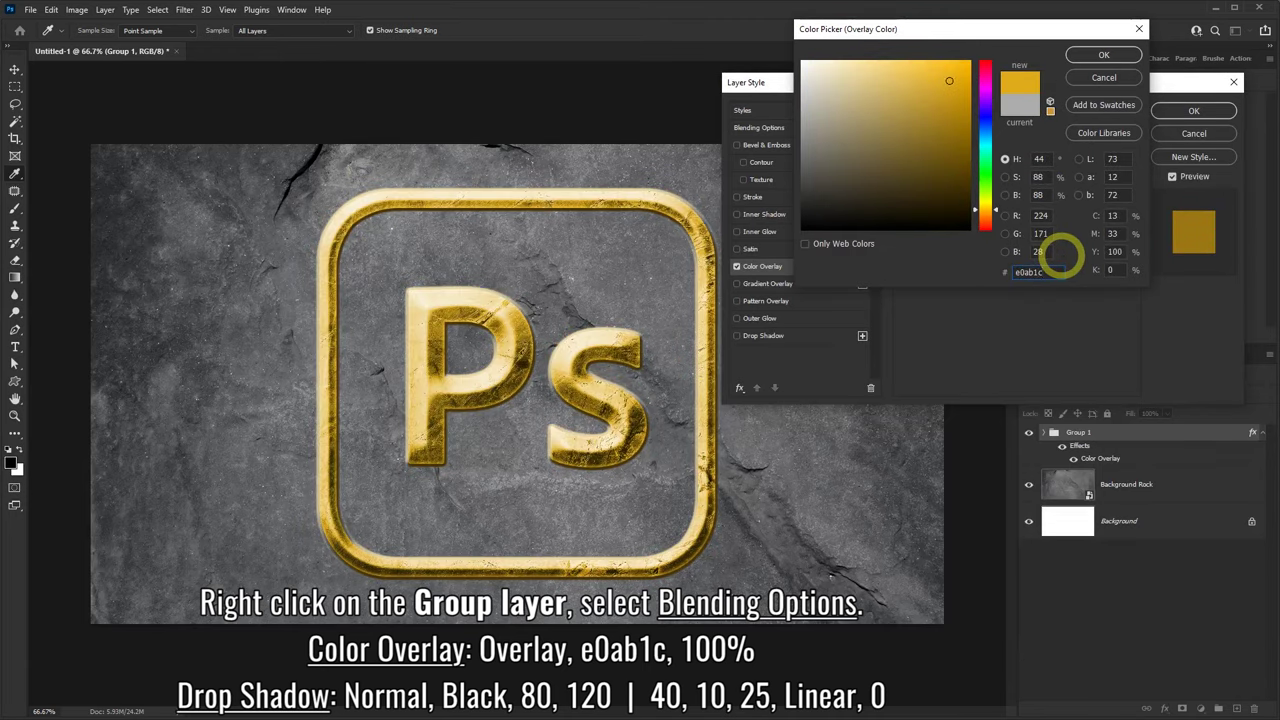
{"action": "left_click", "coordinate": [1102, 56]}
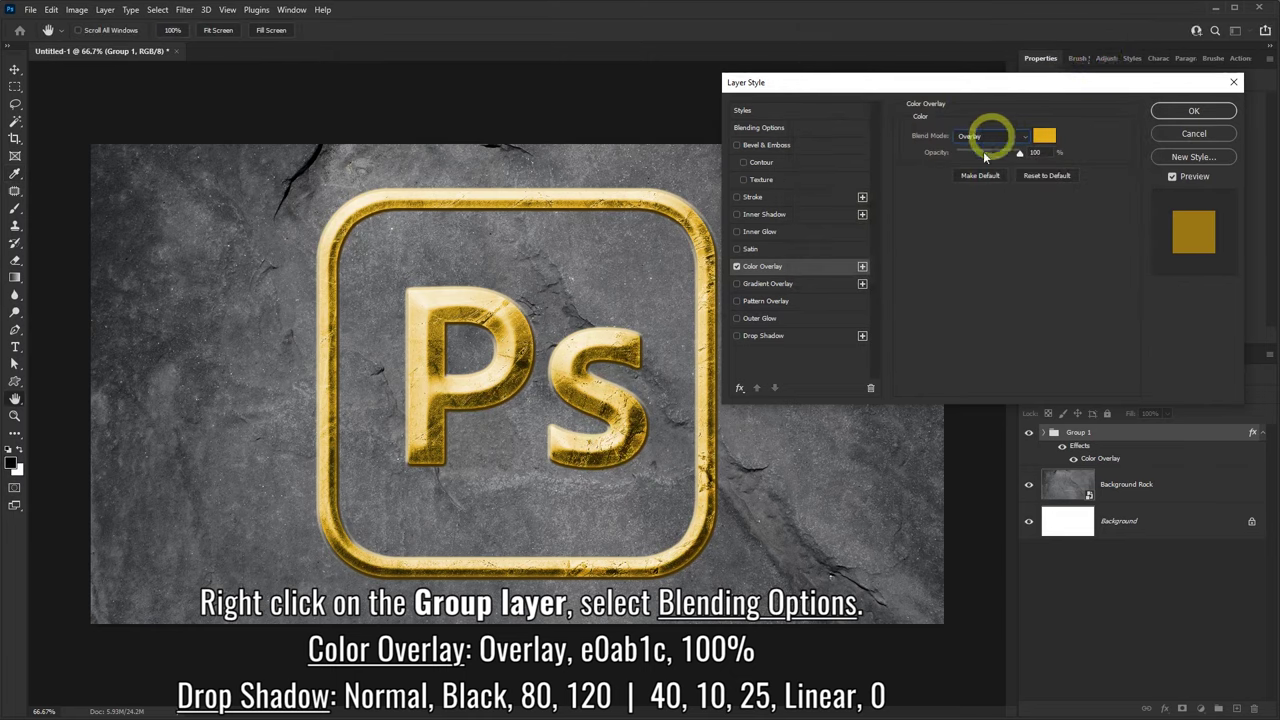
{"action": "left_click", "coordinate": [780, 336]}
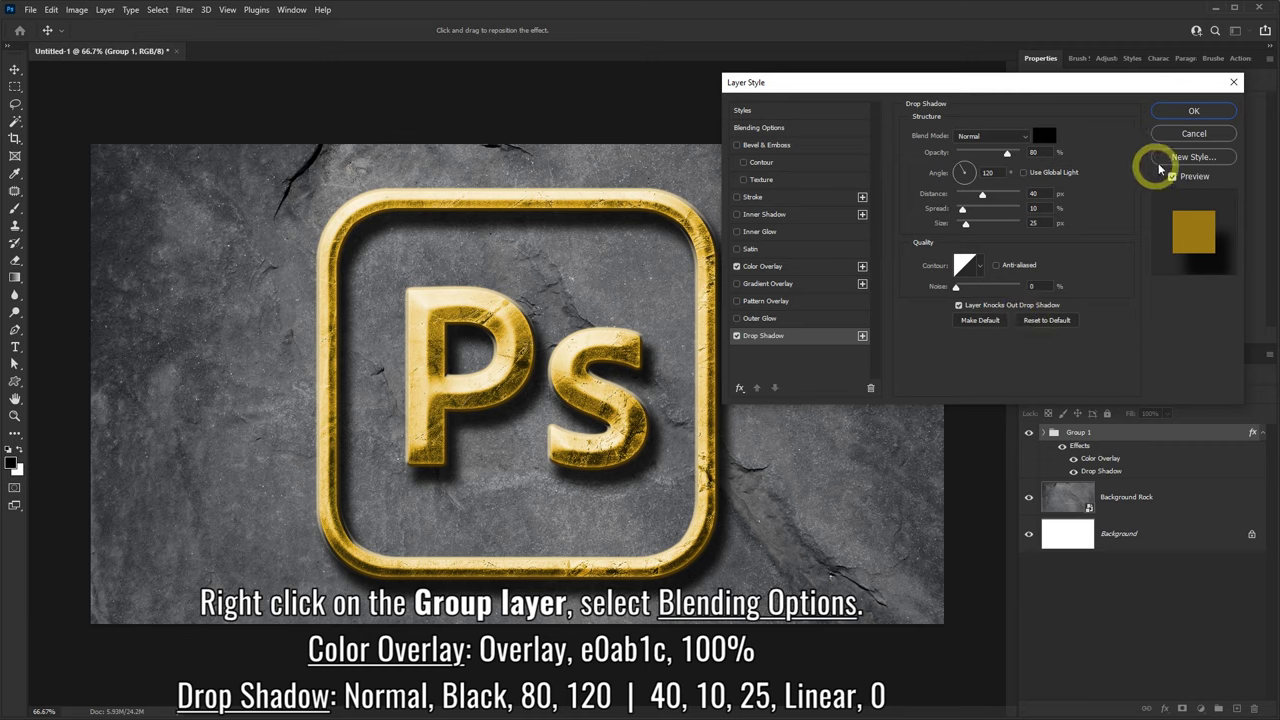
{"action": "left_click", "coordinate": [1192, 112]}
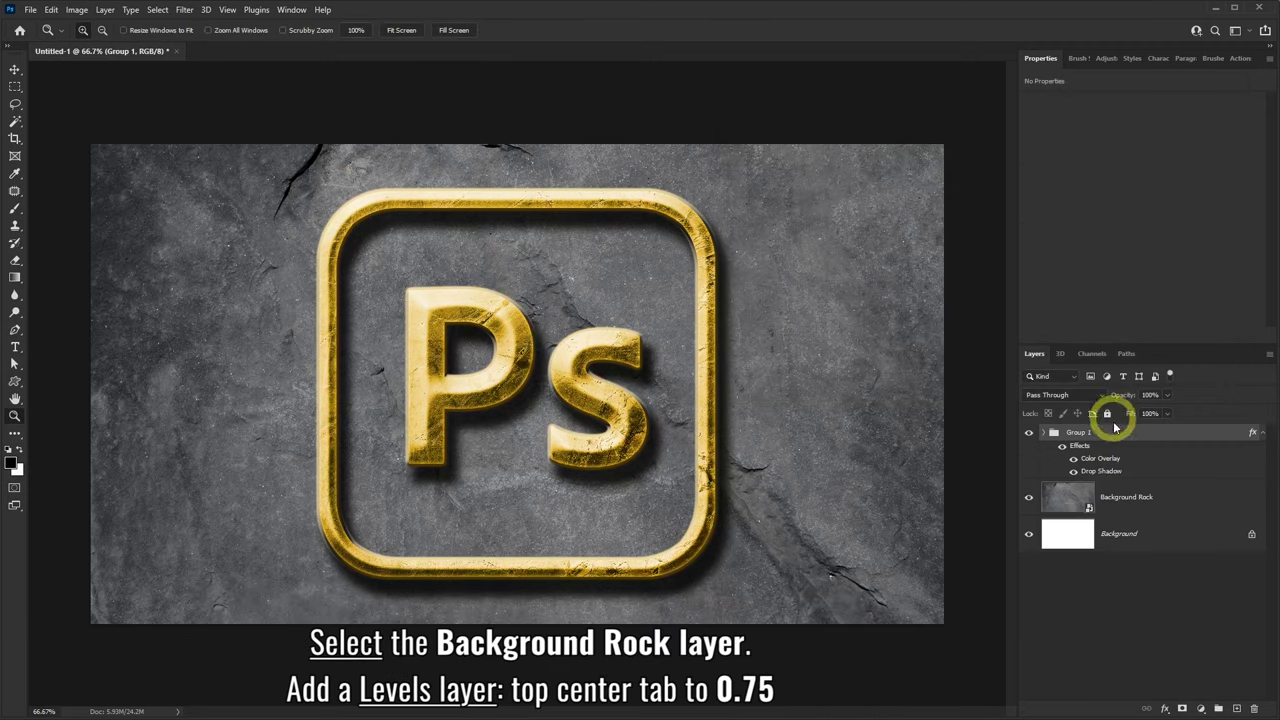
Add a Levels adjustment above Background Rock with the midtone set to 0.75.
{"action": "left_click", "coordinate": [1169, 499]}
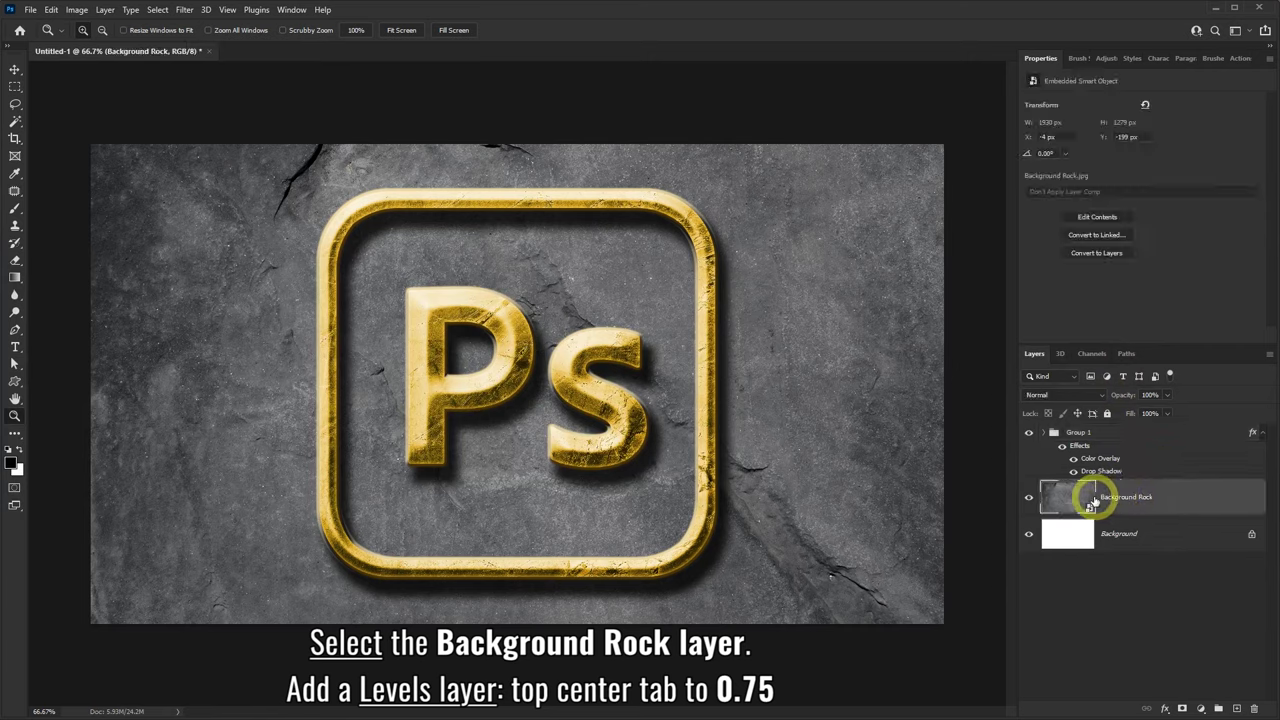
{"action": "left_click", "coordinate": [1203, 708]}
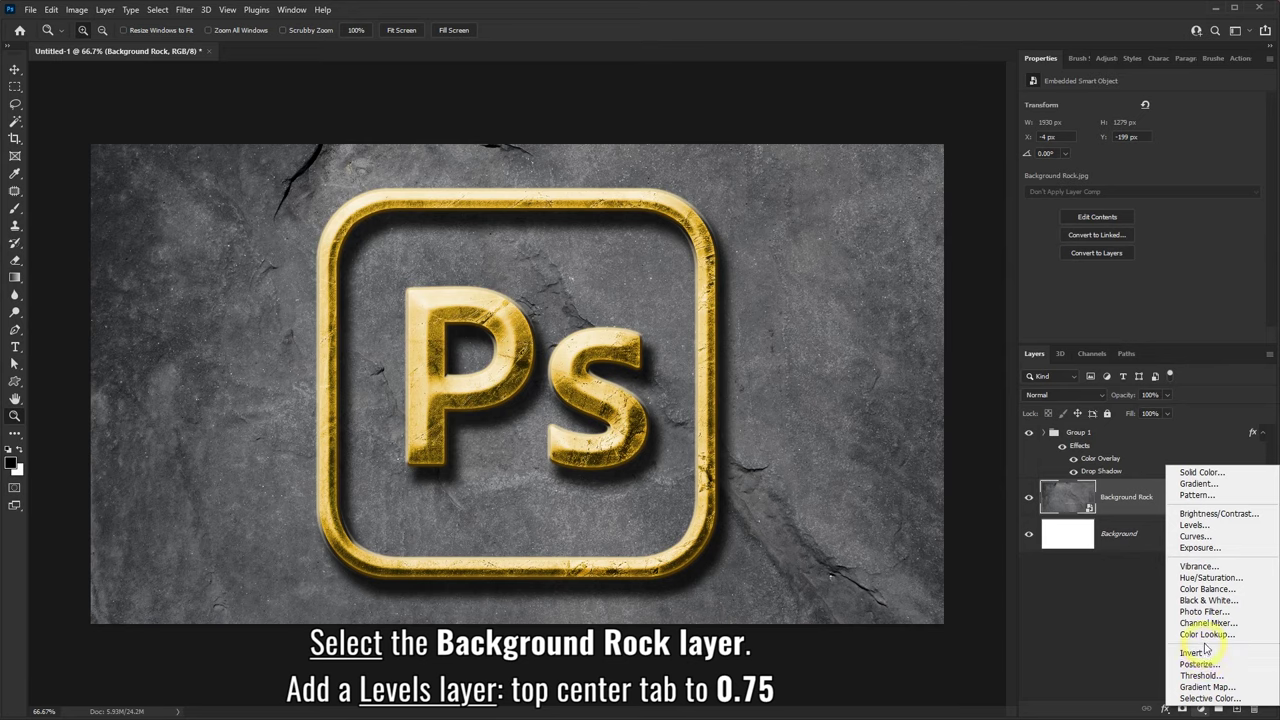
{"action": "left_click", "coordinate": [1195, 525]}
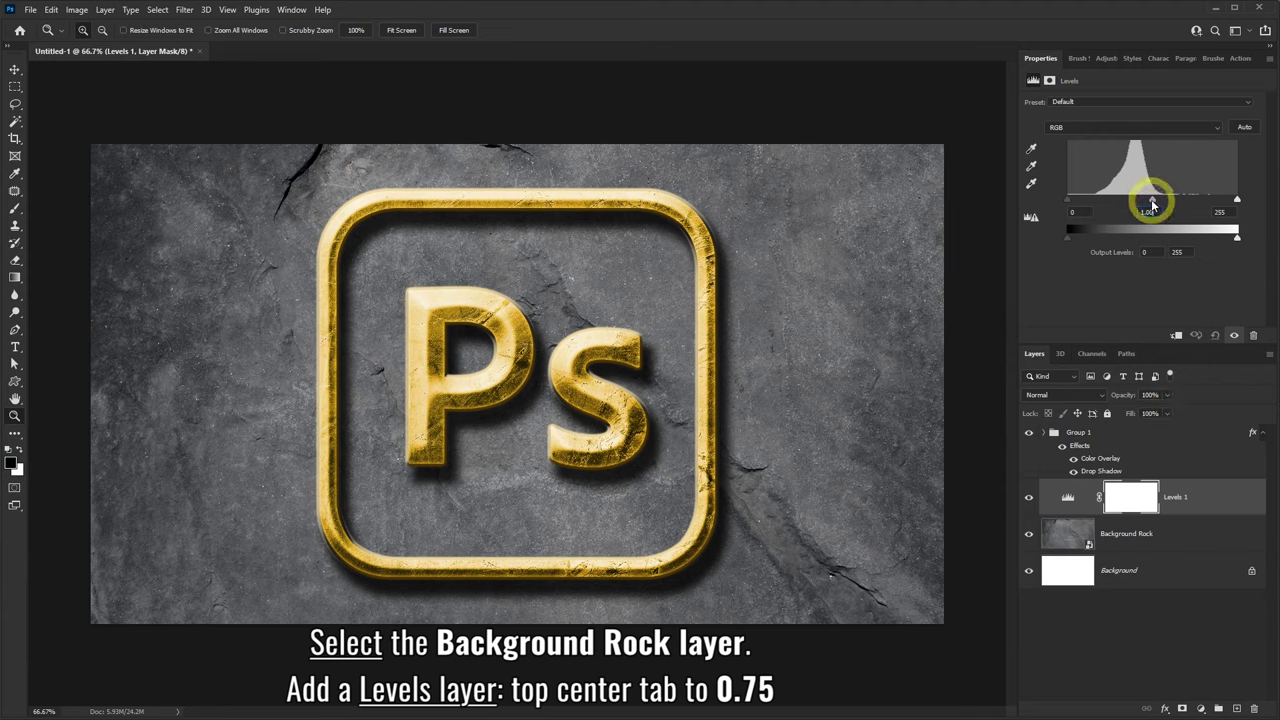
{"action": "left_click_drag", "start_coordinate": [1148, 204], "coordinate": [1167, 203]}
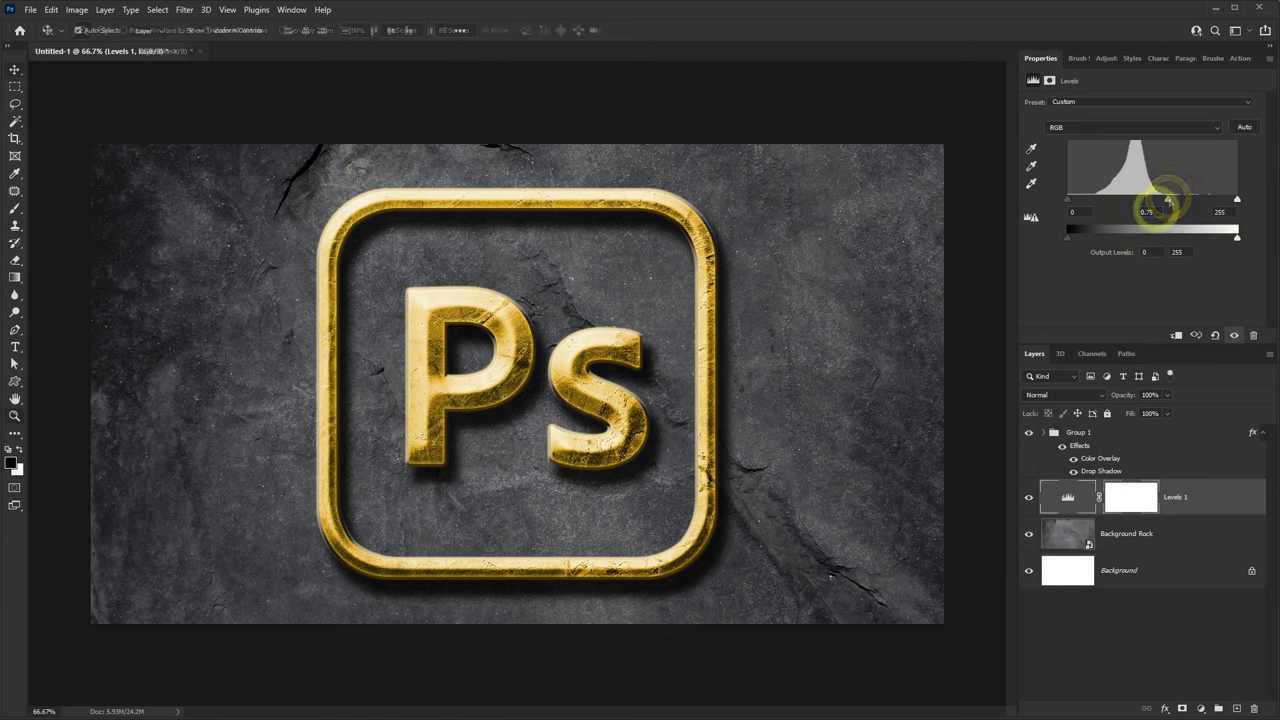
{"action": "key", "text": "v"}
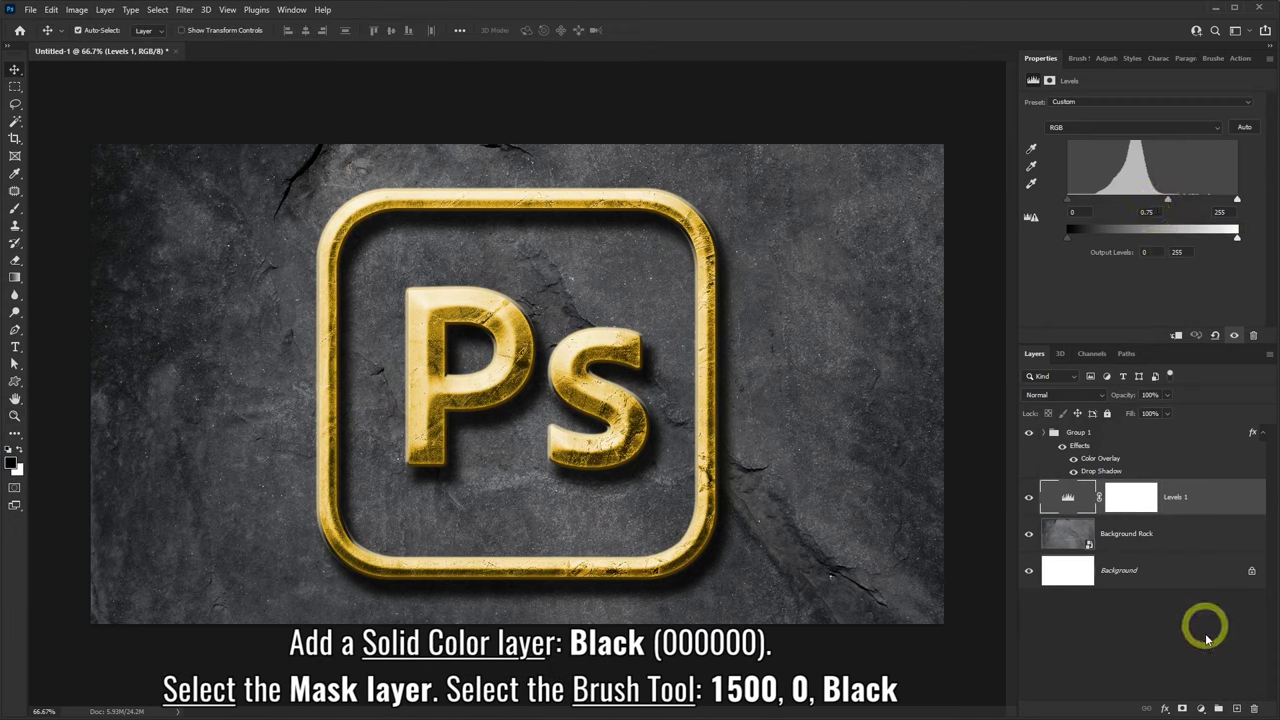
Add a black (#000000) Solid Color fill layer over the background.
{"action": "left_click", "coordinate": [1201, 708]}
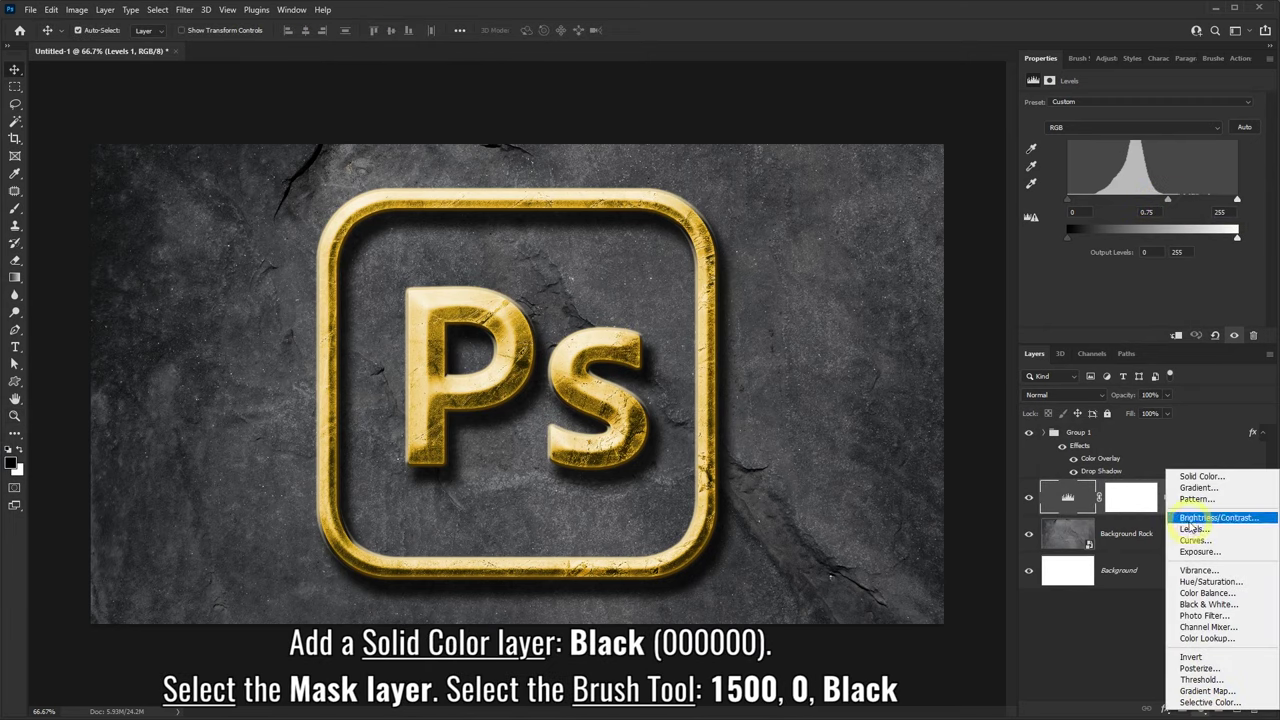
{"action": "left_click", "coordinate": [1197, 477]}
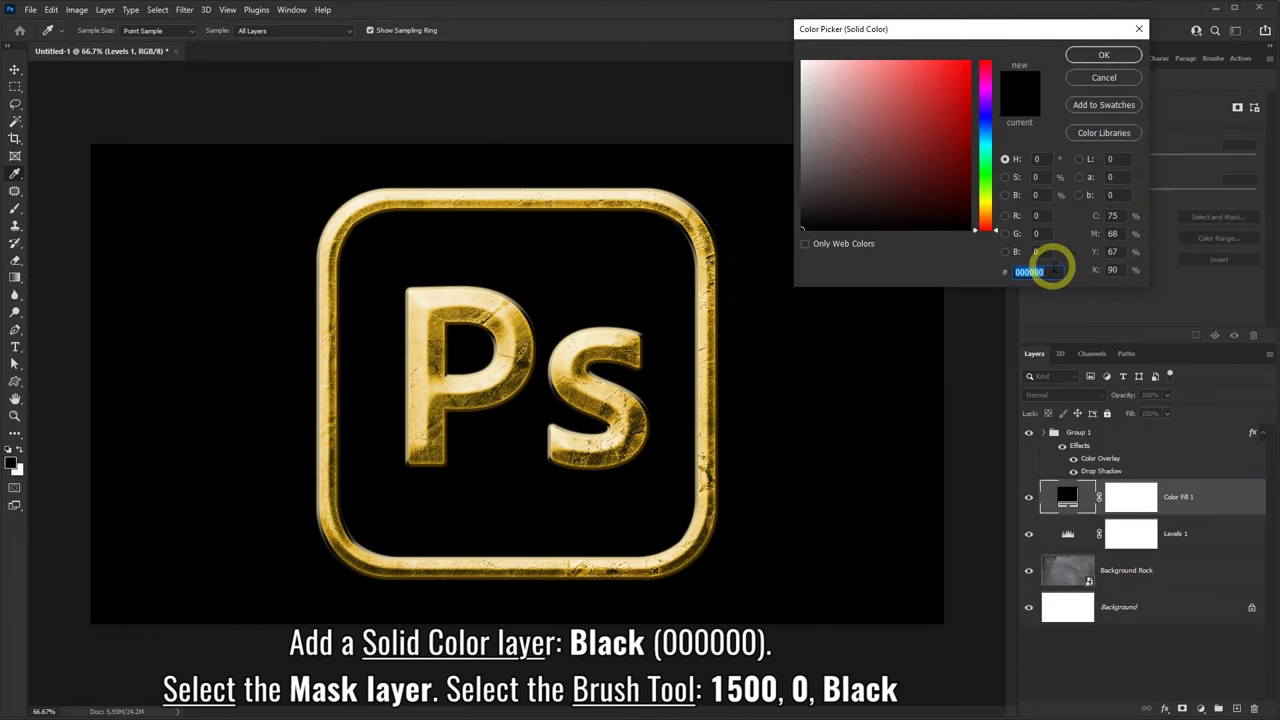
{"action": "left_click", "coordinate": [1098, 57]}
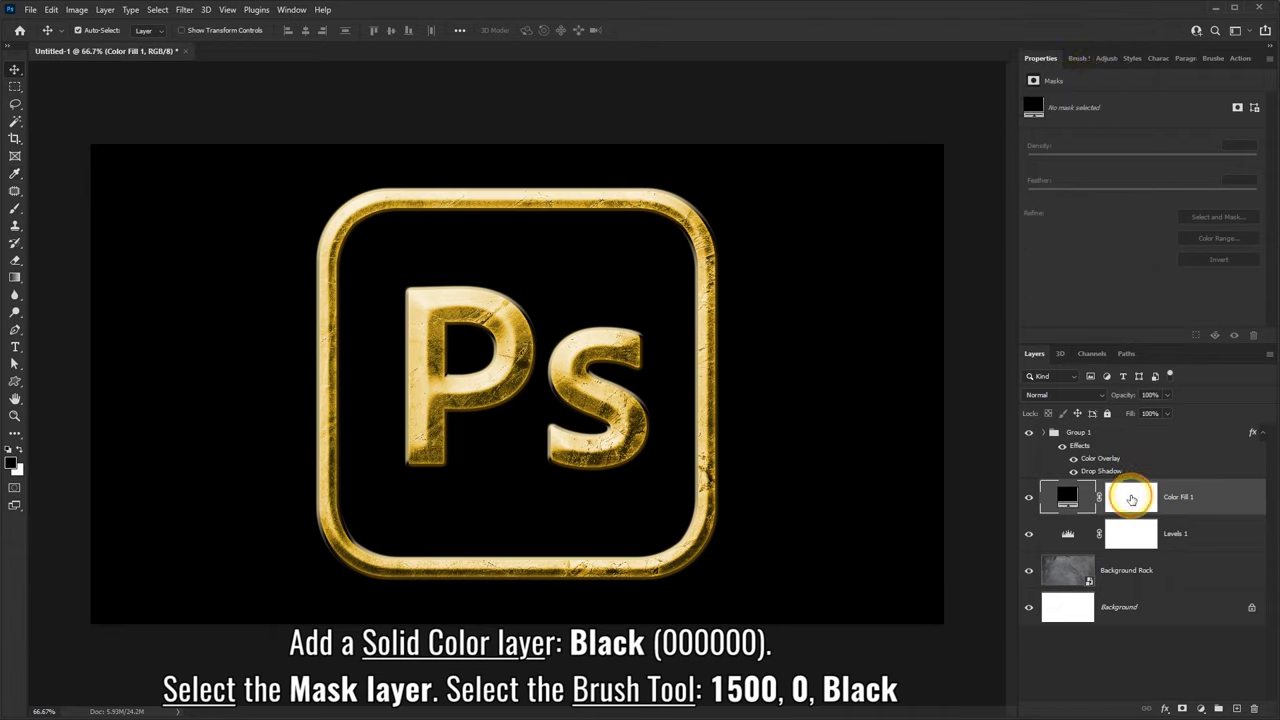
Paint the fill mask's centre with a 1500 px, 0% hardness black brush.
{"action": "left_click", "coordinate": [1132, 499]}
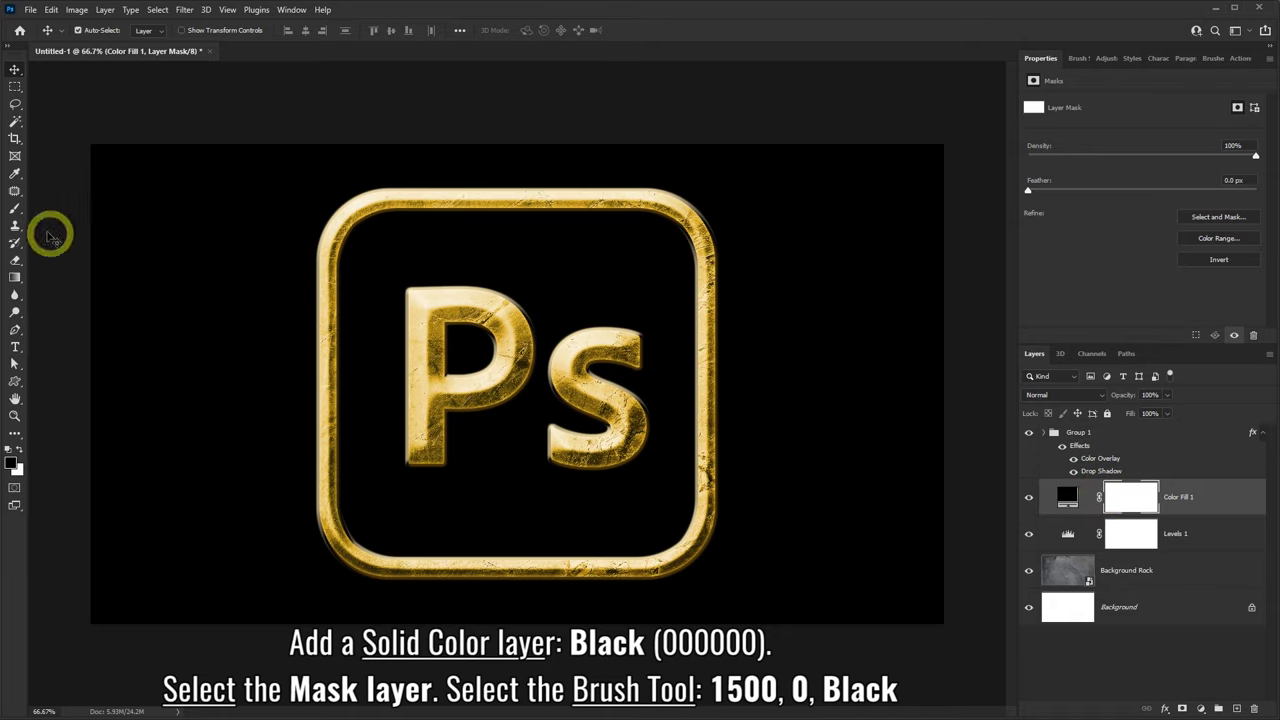
{"action": "left_click", "coordinate": [15, 209]}
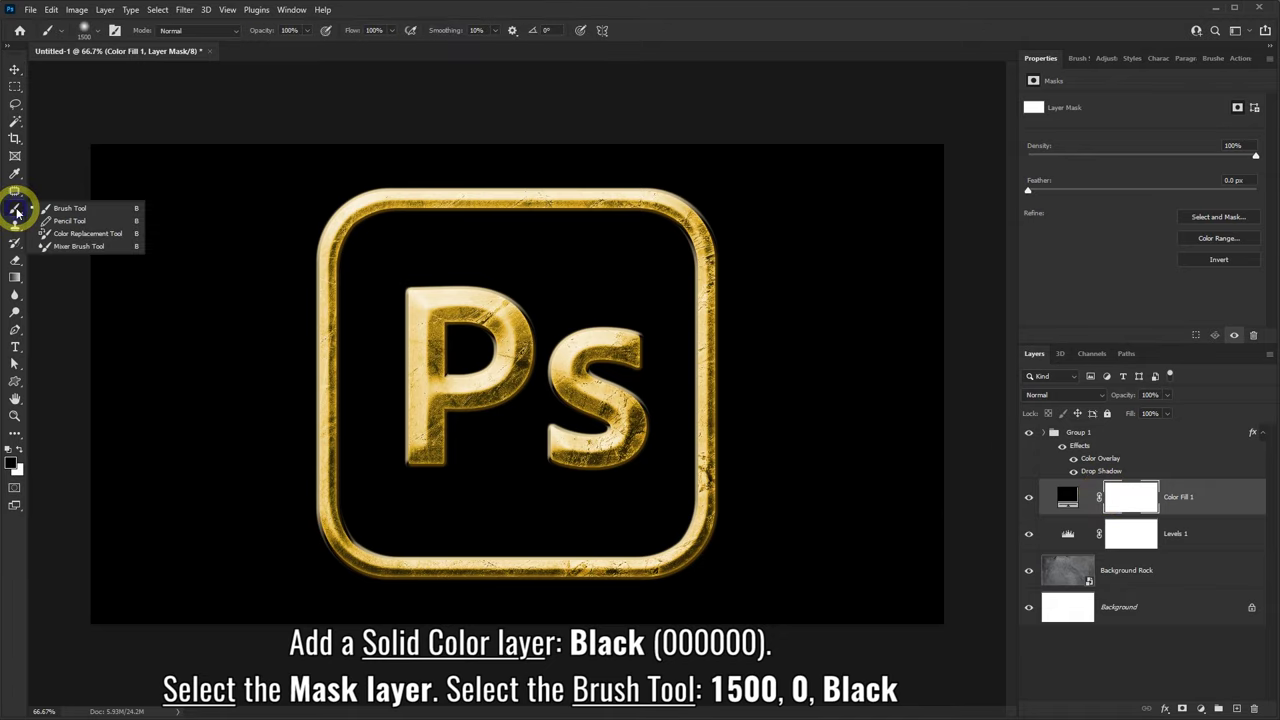
{"action": "left_click", "coordinate": [71, 211]}
{"action": "left_click", "coordinate": [86, 30]}
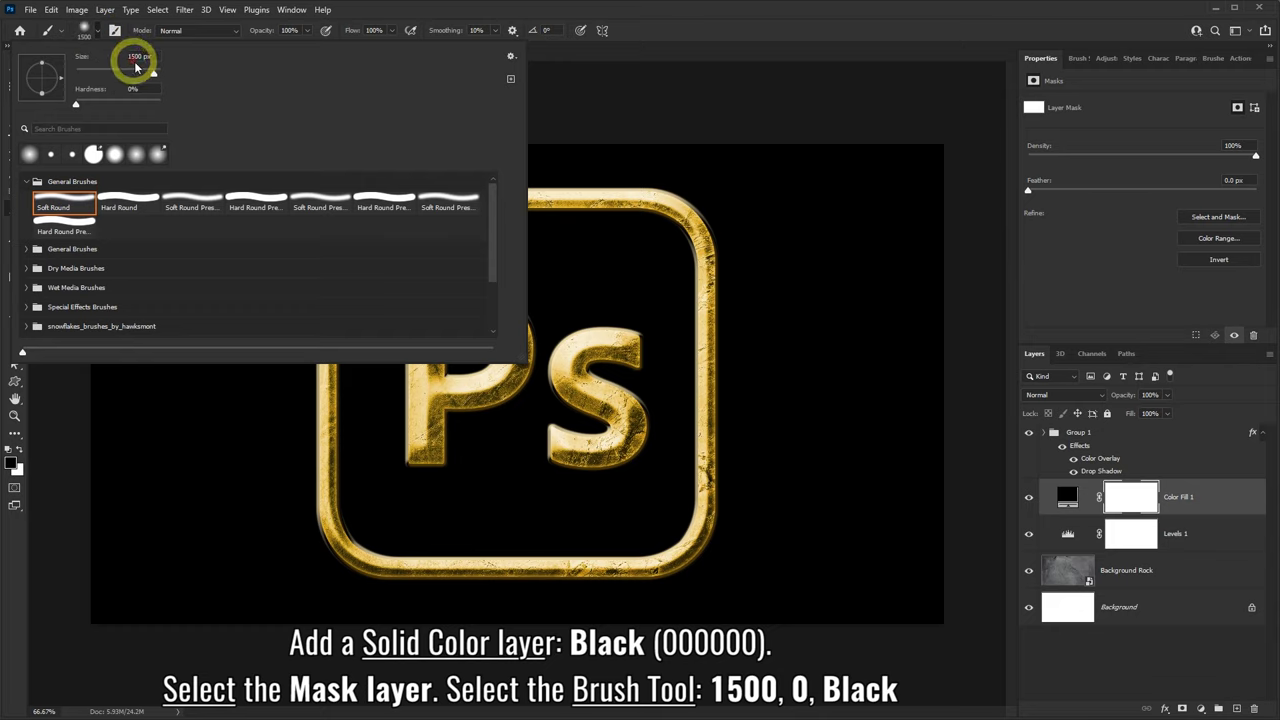
{"action": "left_click", "coordinate": [370, 22]}
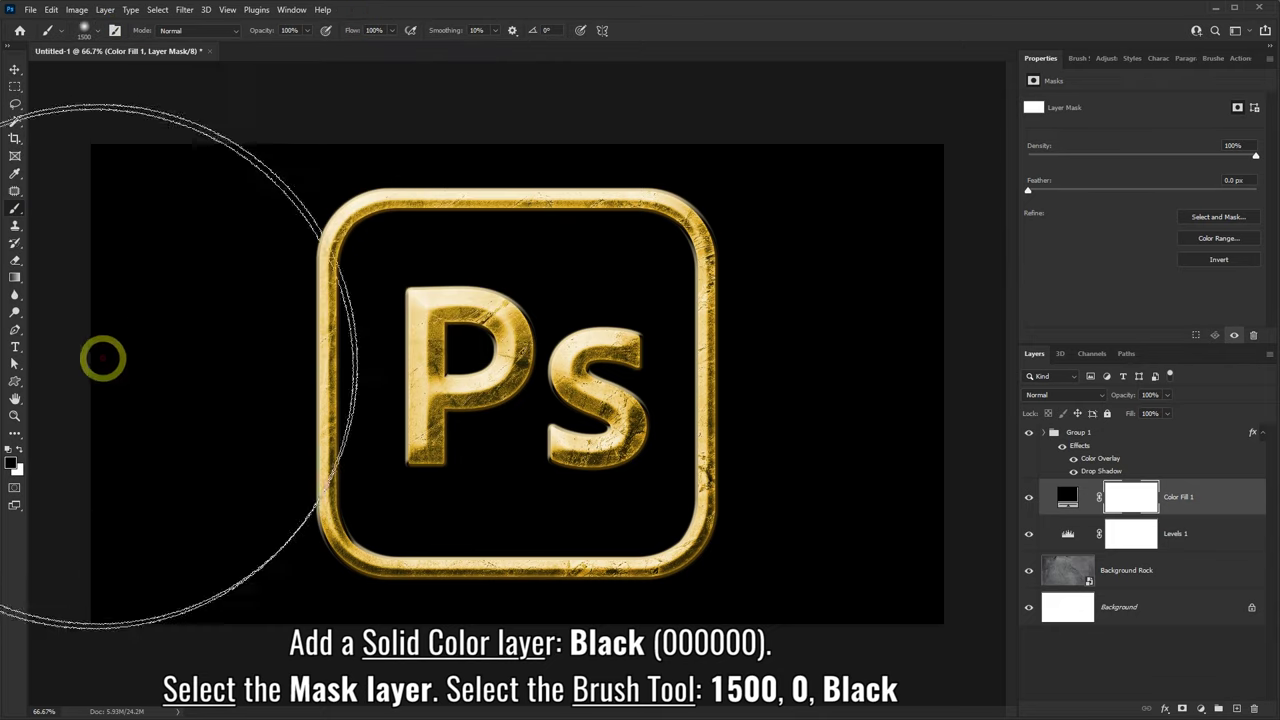
{"action": "left_click", "coordinate": [12, 460]}
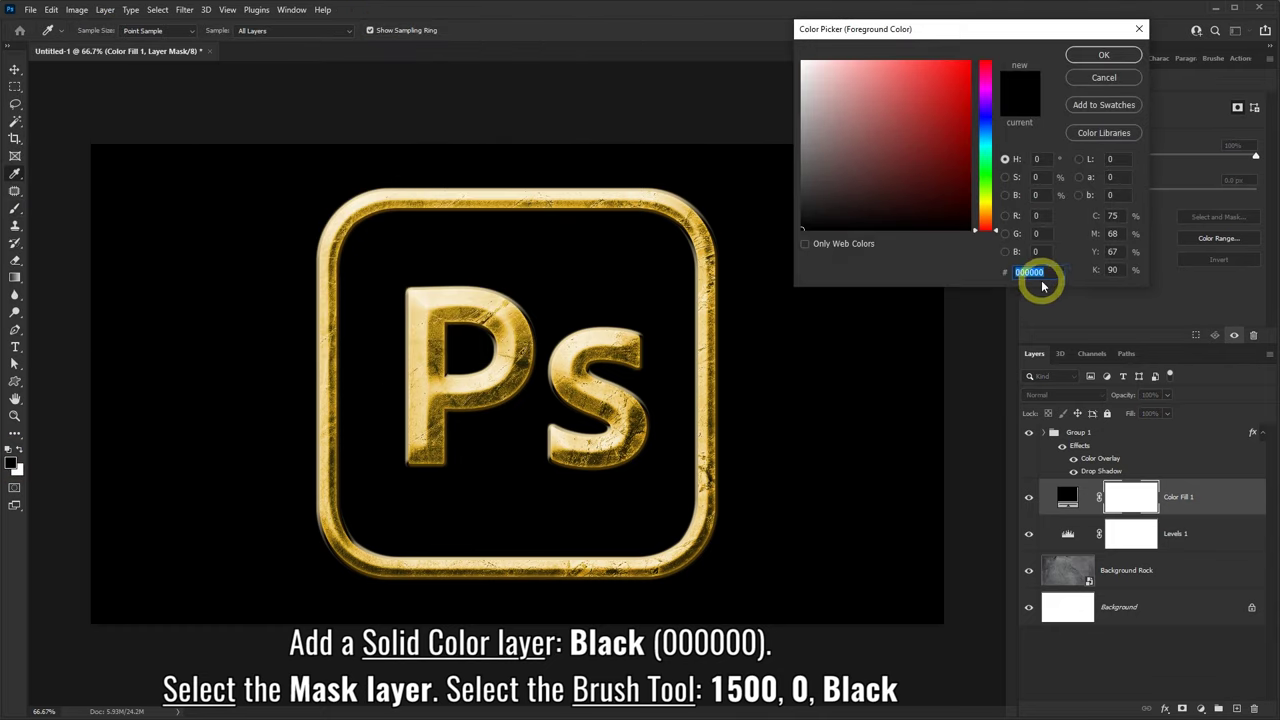
{"action": "left_click", "coordinate": [1104, 54]}
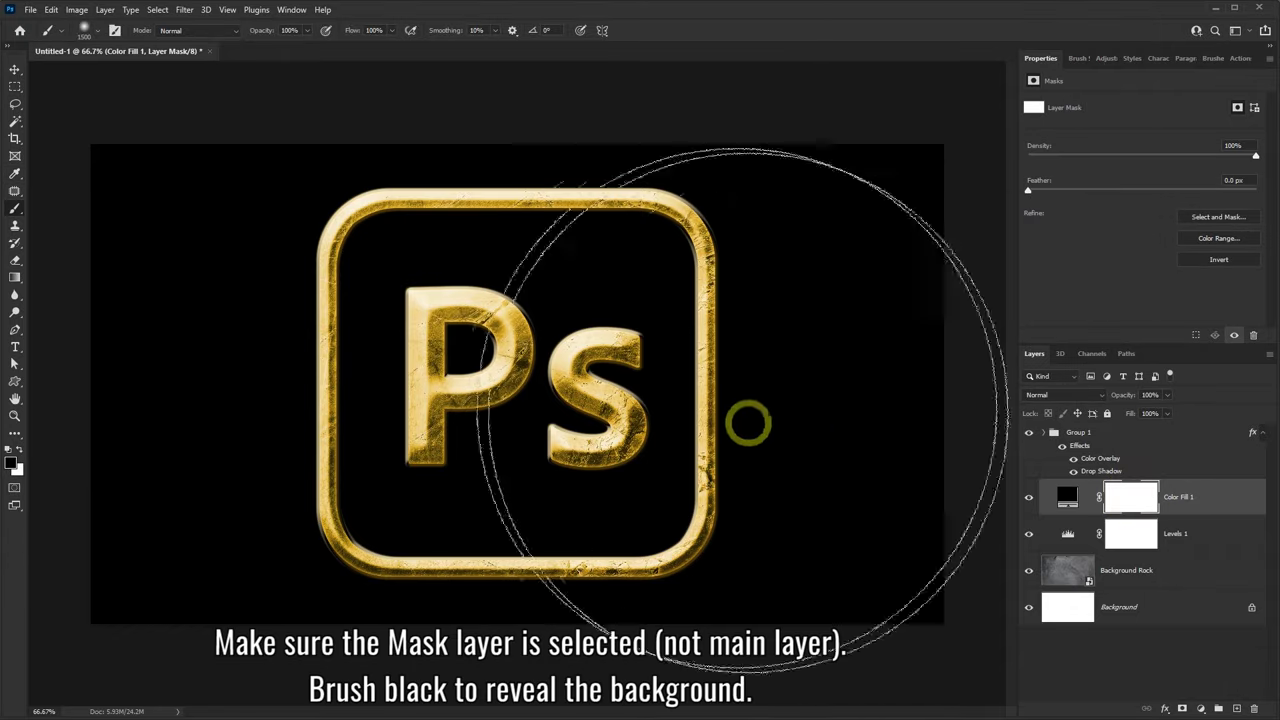
{"action": "mouse_move", "coordinate": [257, 257]}
{"action": "left_mouse_down"}
{"action": "mouse_move", "coordinate": [838, 532]}
{"action": "mouse_move", "coordinate": [509, 428]}
{"action": "mouse_move", "coordinate": [286, 300]}
{"action": "mouse_move", "coordinate": [371, 371]}
{"action": "mouse_move", "coordinate": [645, 375]}
{"action": "left_mouse_up"}
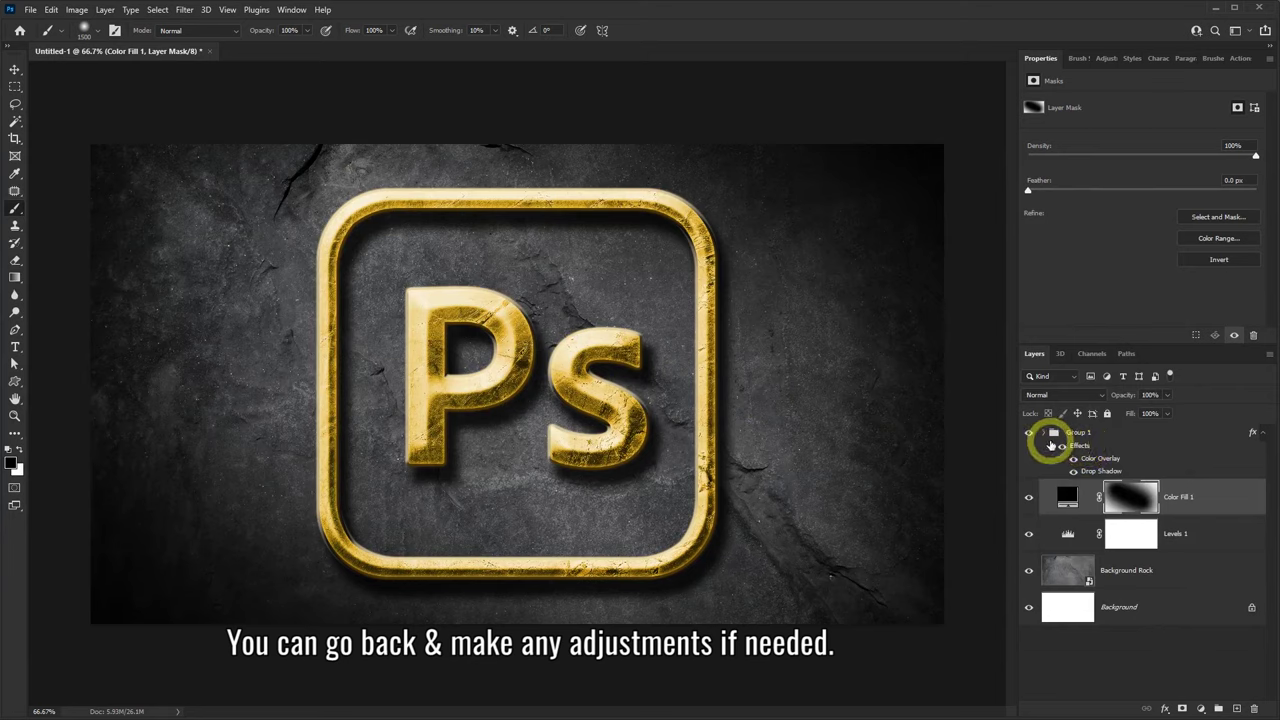
Set the Brightness/Contrast adjustment in Group 1 to brightness -45 and contrast 30.
{"action": "left_click", "coordinate": [1044, 433]}
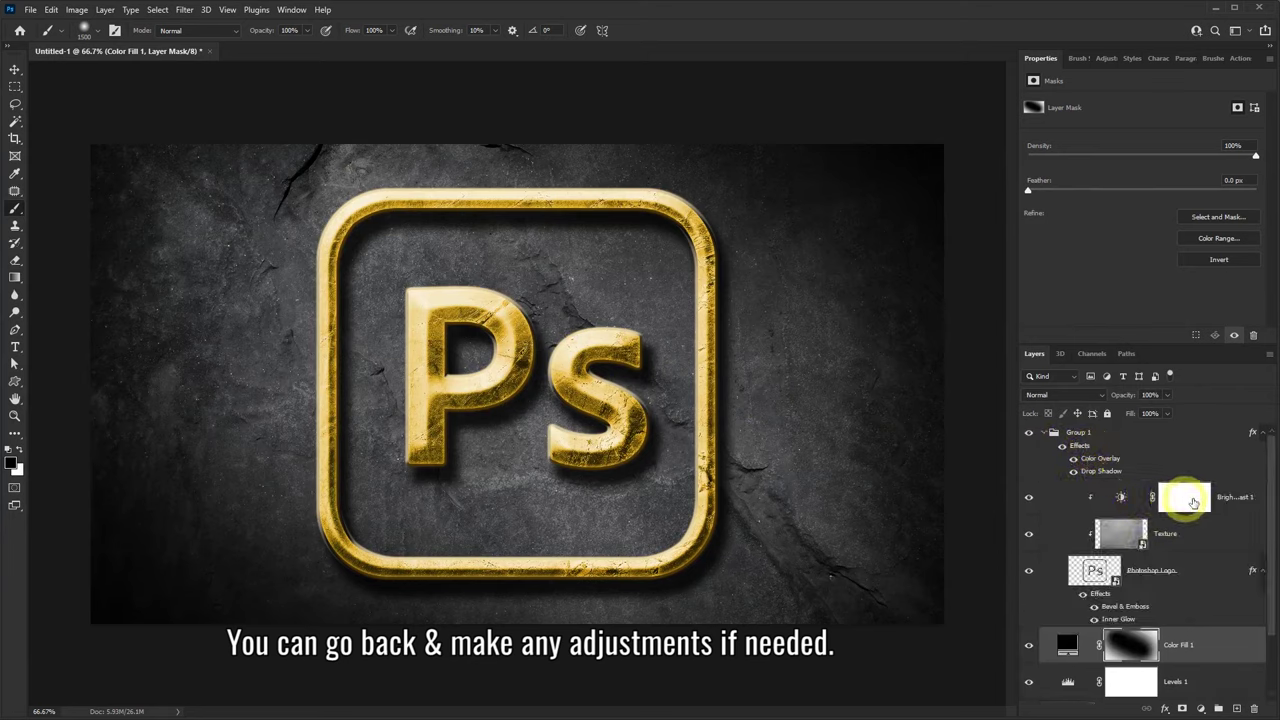
{"action": "left_click", "coordinate": [1233, 497]}
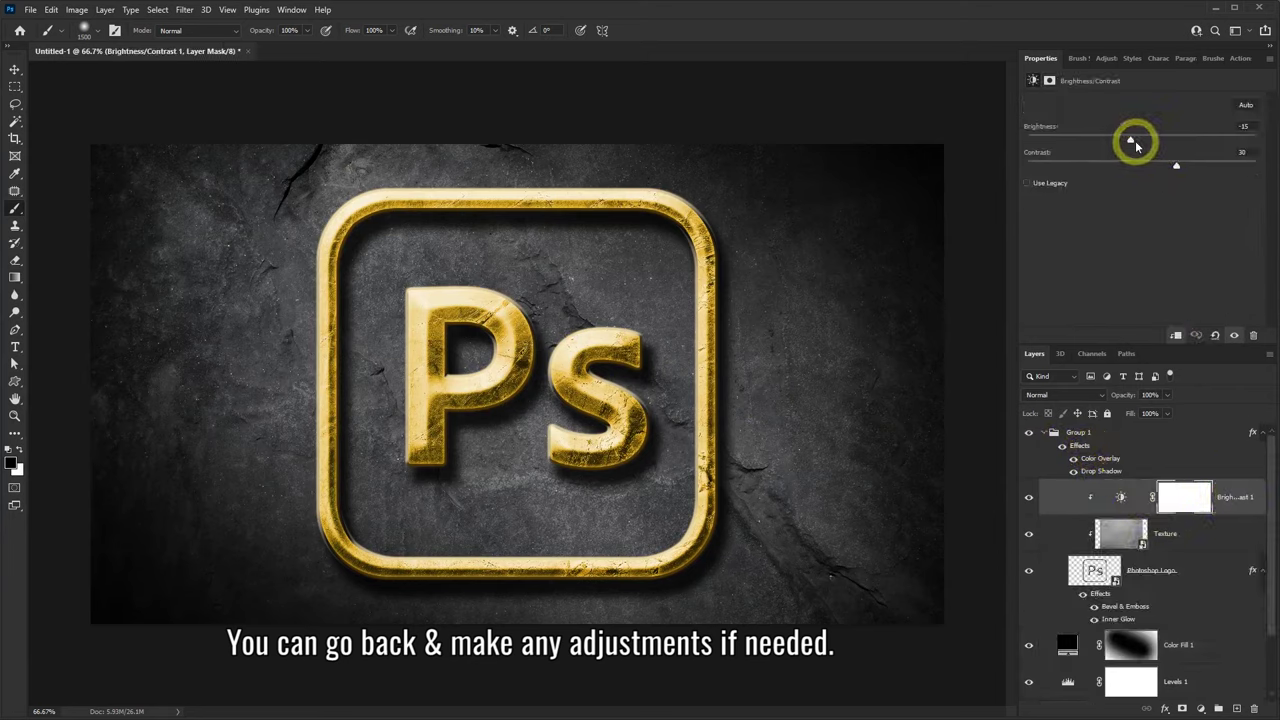
{"action": "mouse_move", "coordinate": [1131, 139]}
{"action": "left_mouse_down"}
{"action": "mouse_move", "coordinate": [1199, 140]}
{"action": "mouse_move", "coordinate": [1107, 139]}
{"action": "left_mouse_up"}
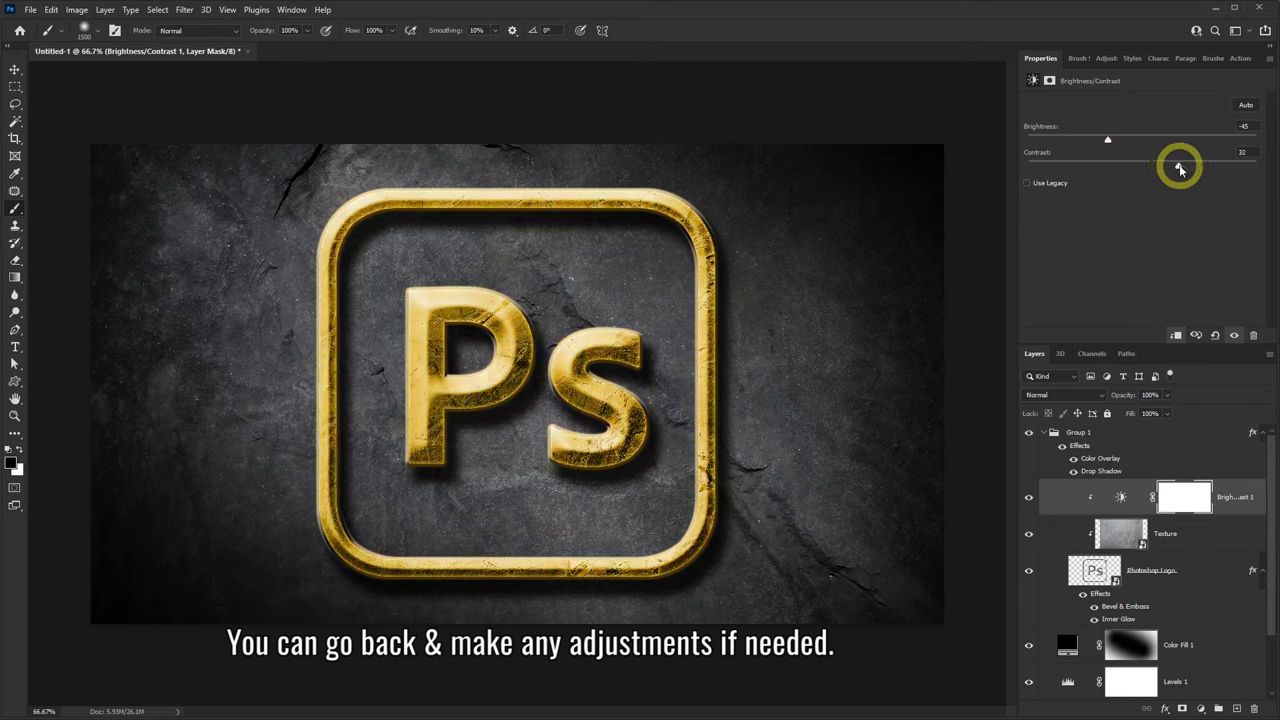
{"action": "mouse_move", "coordinate": [1177, 164]}
{"action": "left_mouse_down"}
{"action": "mouse_move", "coordinate": [1154, 164]}
{"action": "mouse_move", "coordinate": [1228, 162]}
{"action": "left_mouse_up"}
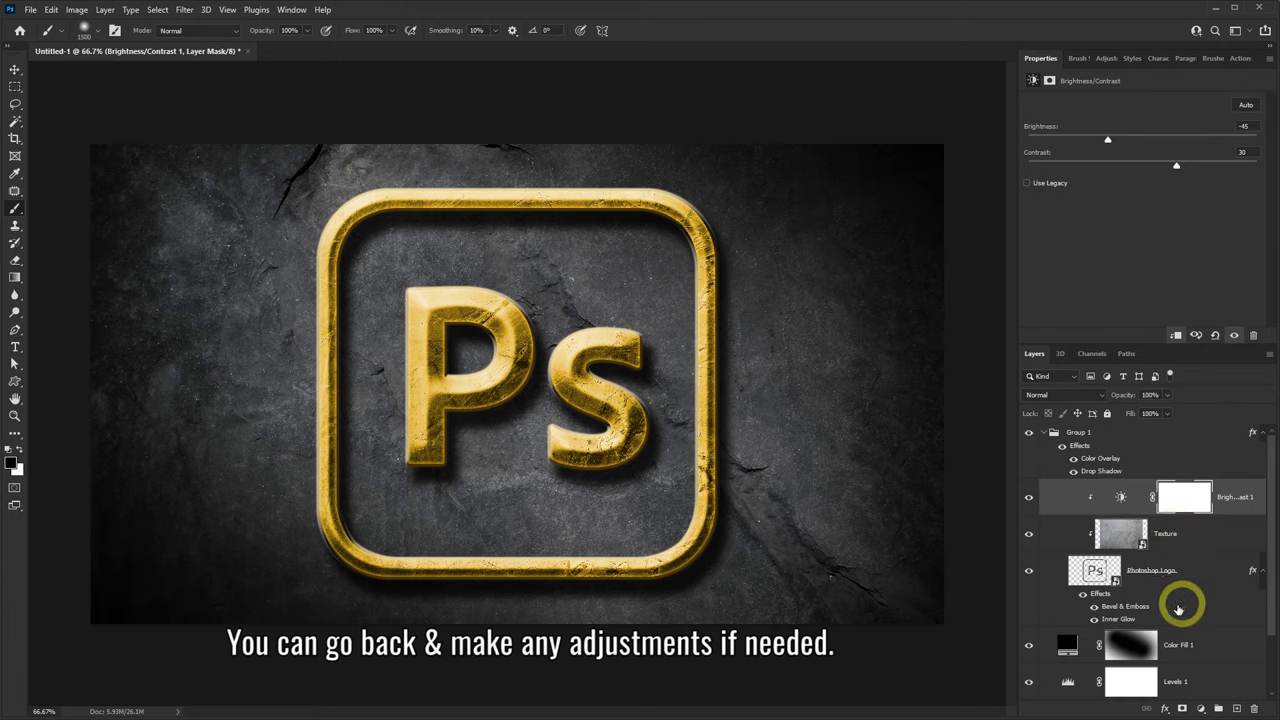
Increase the Photoshop Logo layer's Bevel & Emboss depth to 136%.
{"action": "double_click", "coordinate": [1130, 607]}
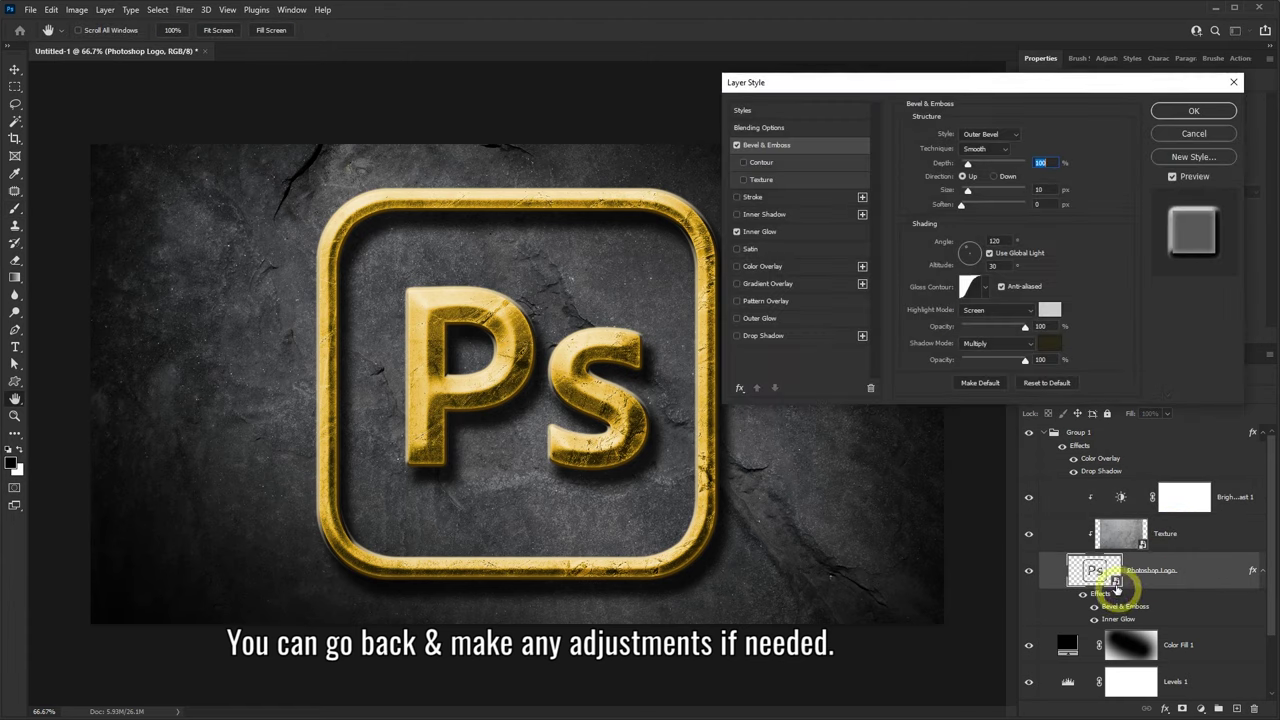
{"action": "mouse_move", "coordinate": [967, 163]}
{"action": "left_mouse_down"}
{"action": "mouse_move", "coordinate": [980, 193]}
{"action": "mouse_move", "coordinate": [966, 190]}
{"action": "left_mouse_up"}
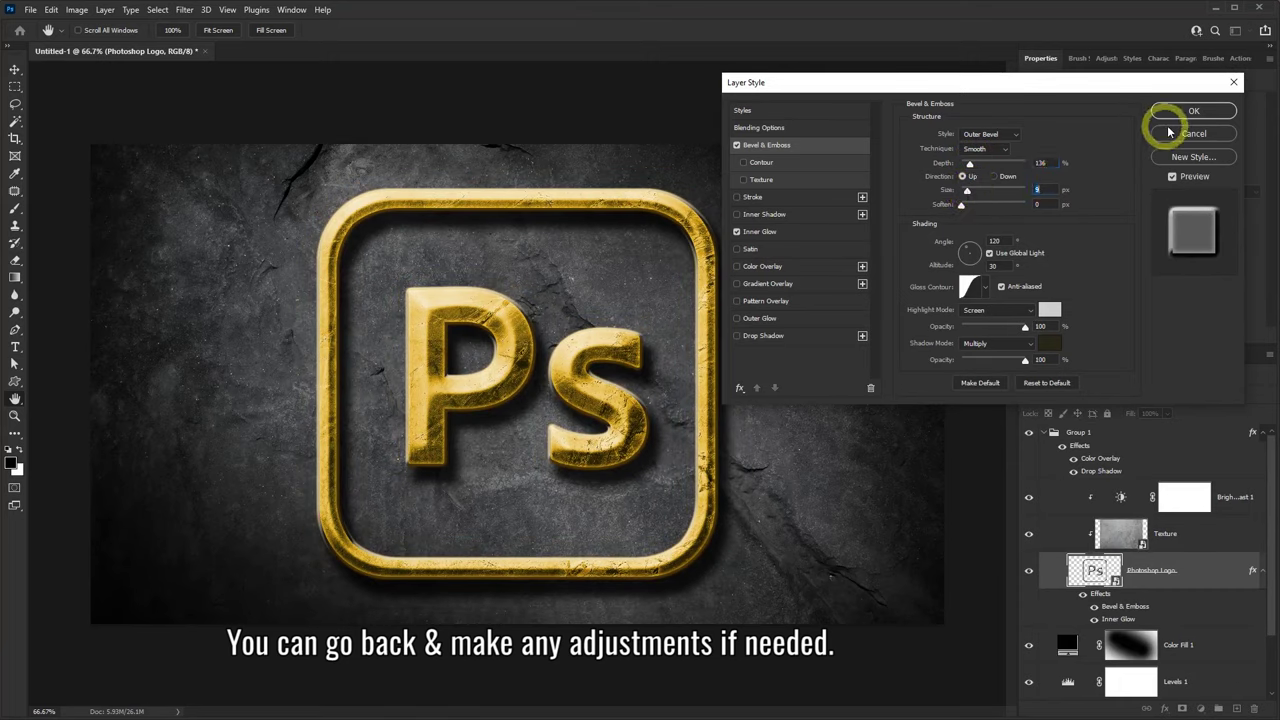
{"action": "left_click", "coordinate": [1178, 112]}
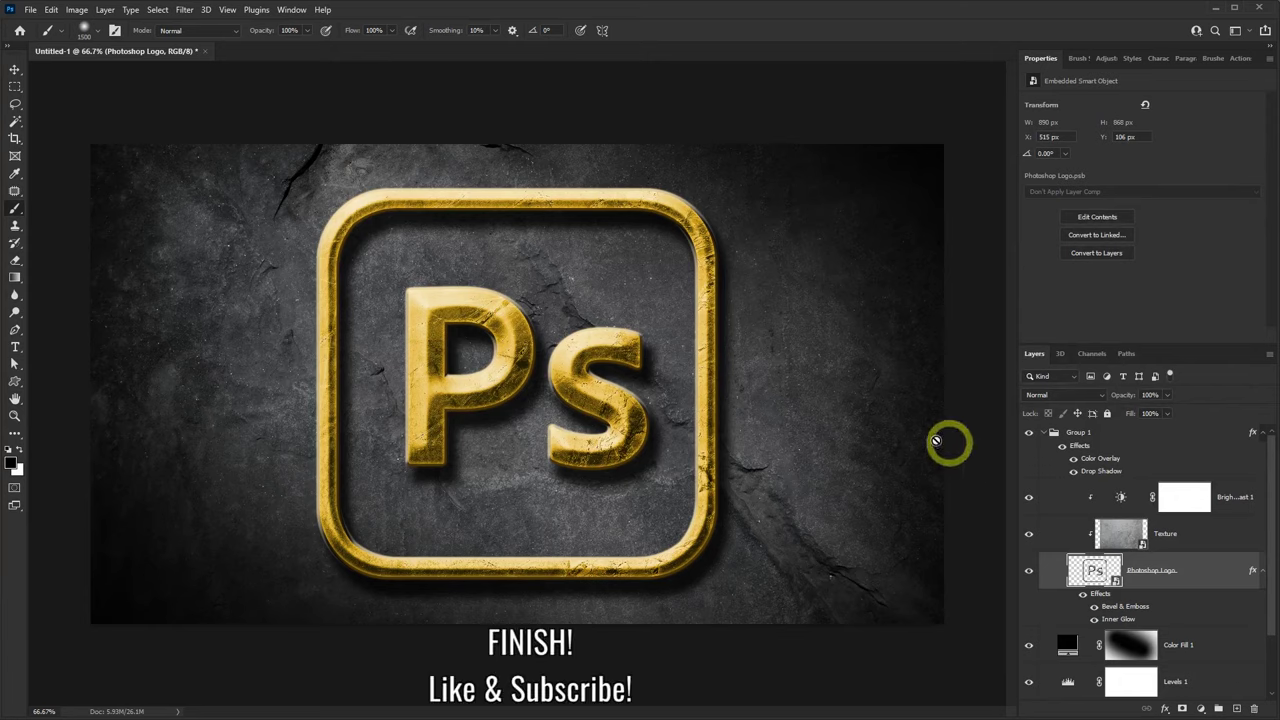